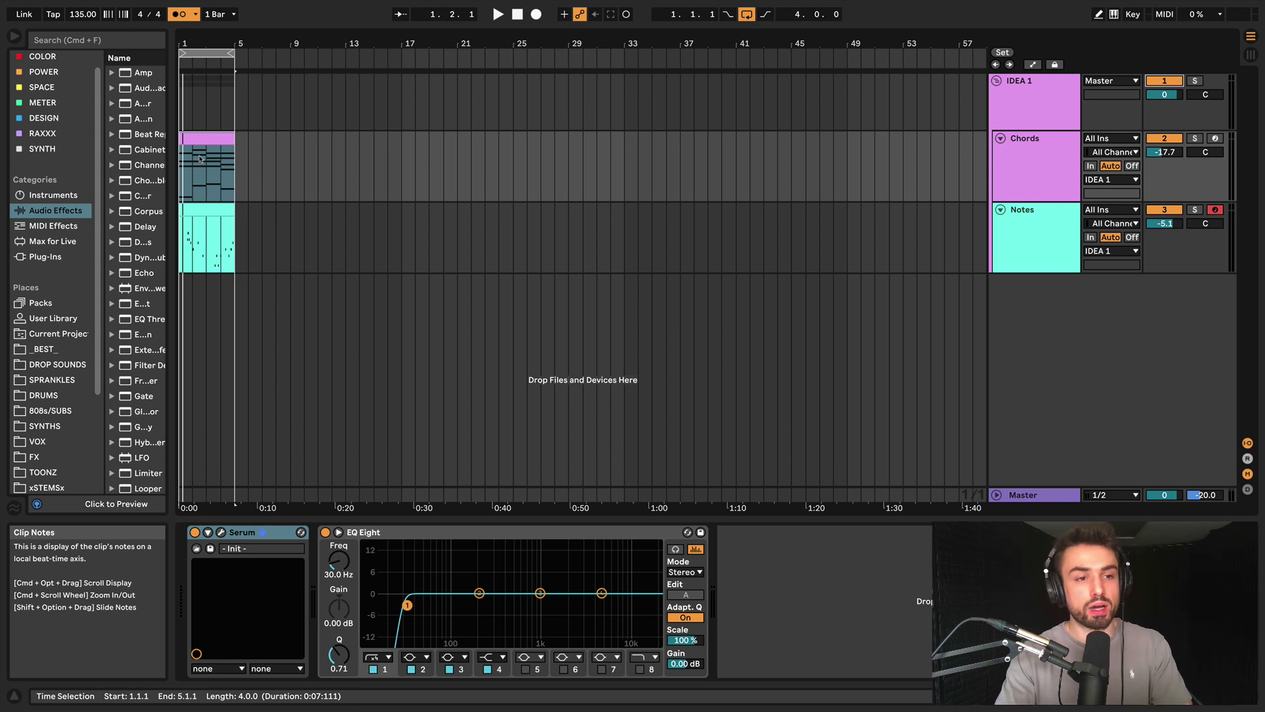
Review the IDEA 1 group with its Chords and Notes tracks and play the four-bar loop
click(1039, 85)
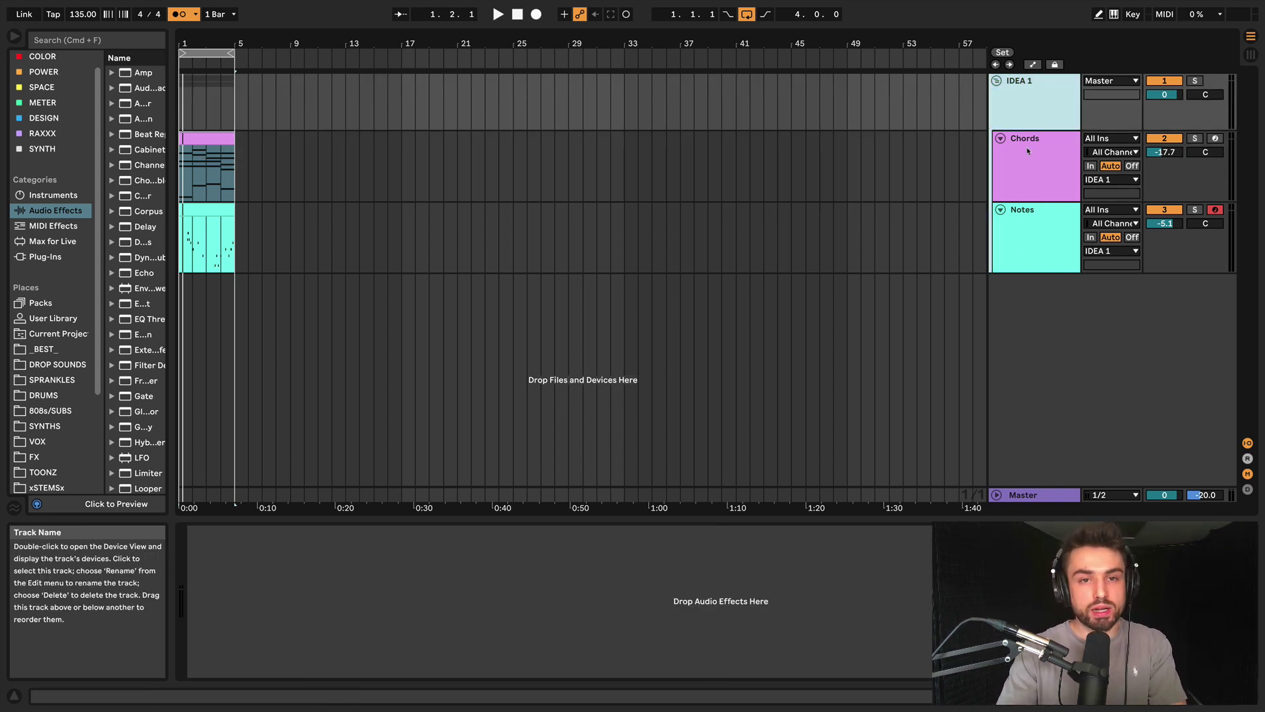
click(1027, 151)
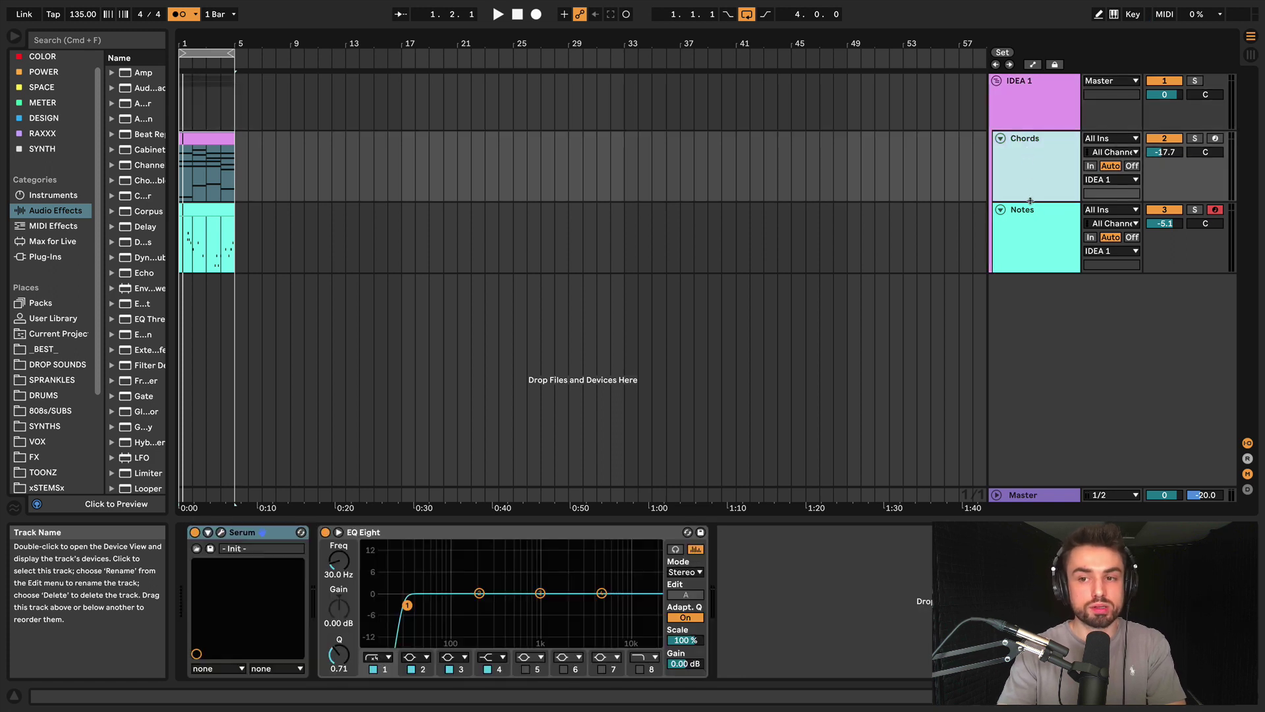
click(1035, 222)
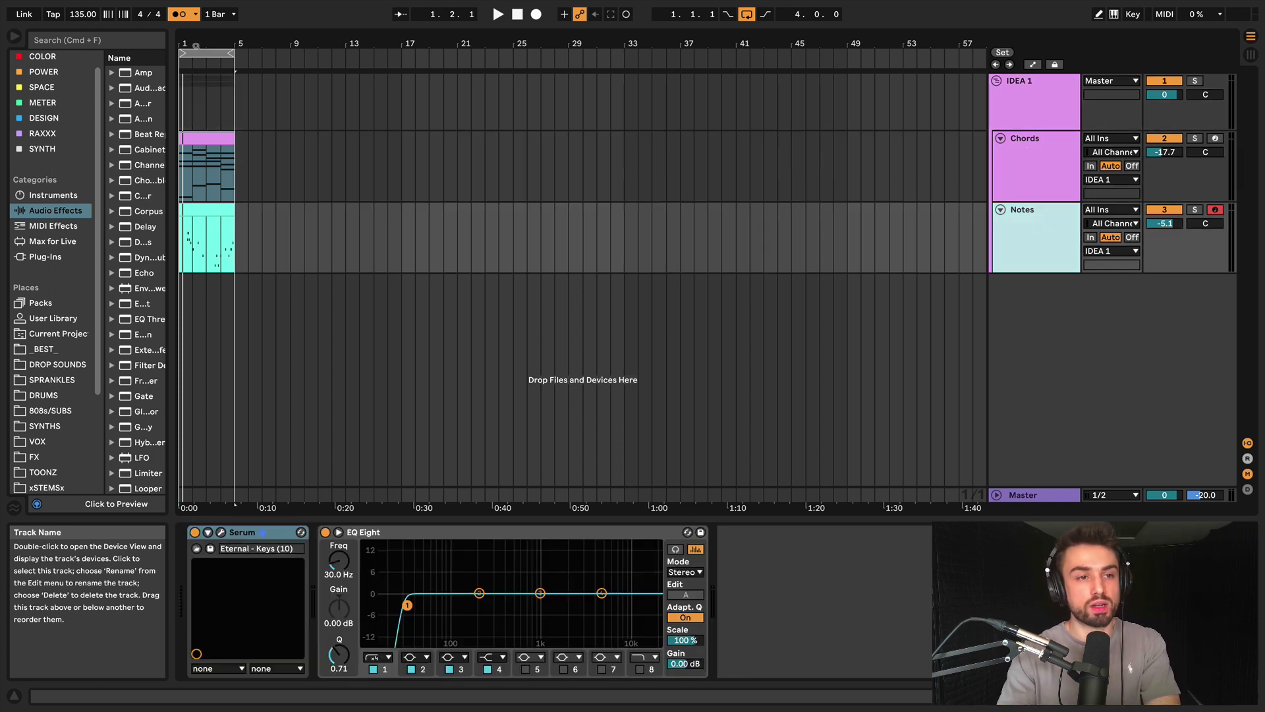
click(208, 146)
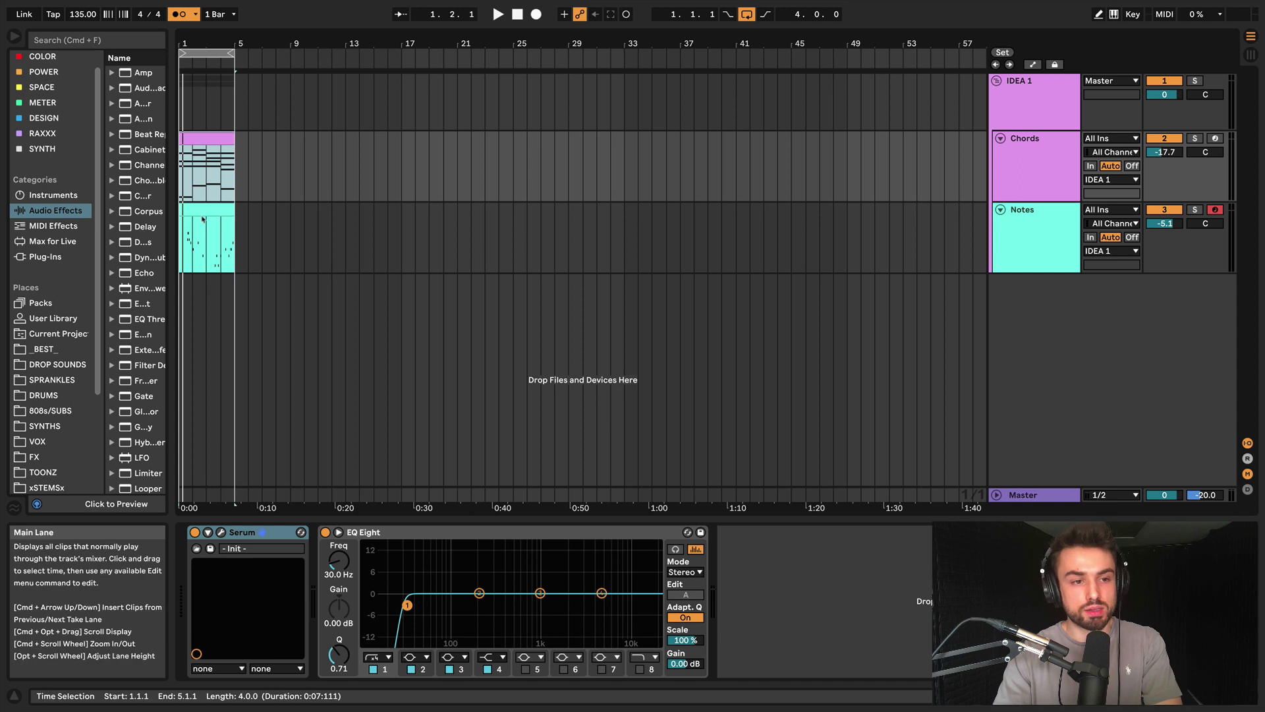
key(space)
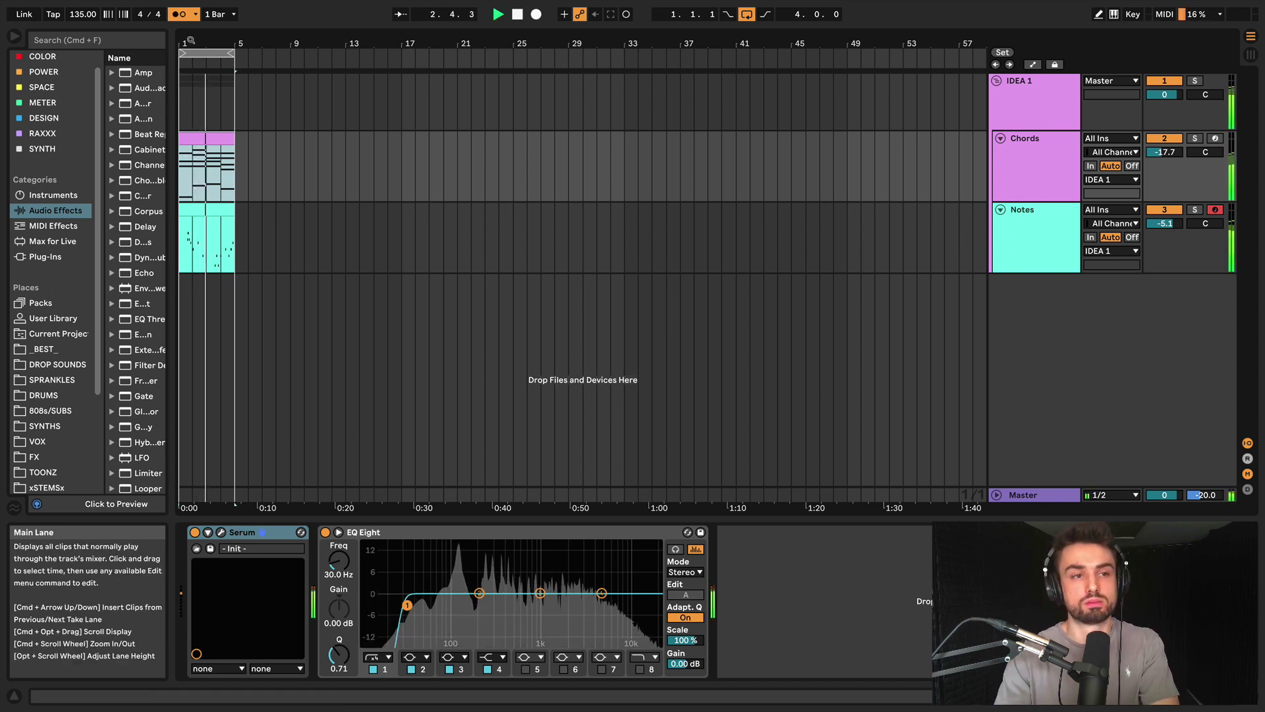
drag(182, 44, 182, 74)
Switch off the metronome and stop playback
click(179, 12)
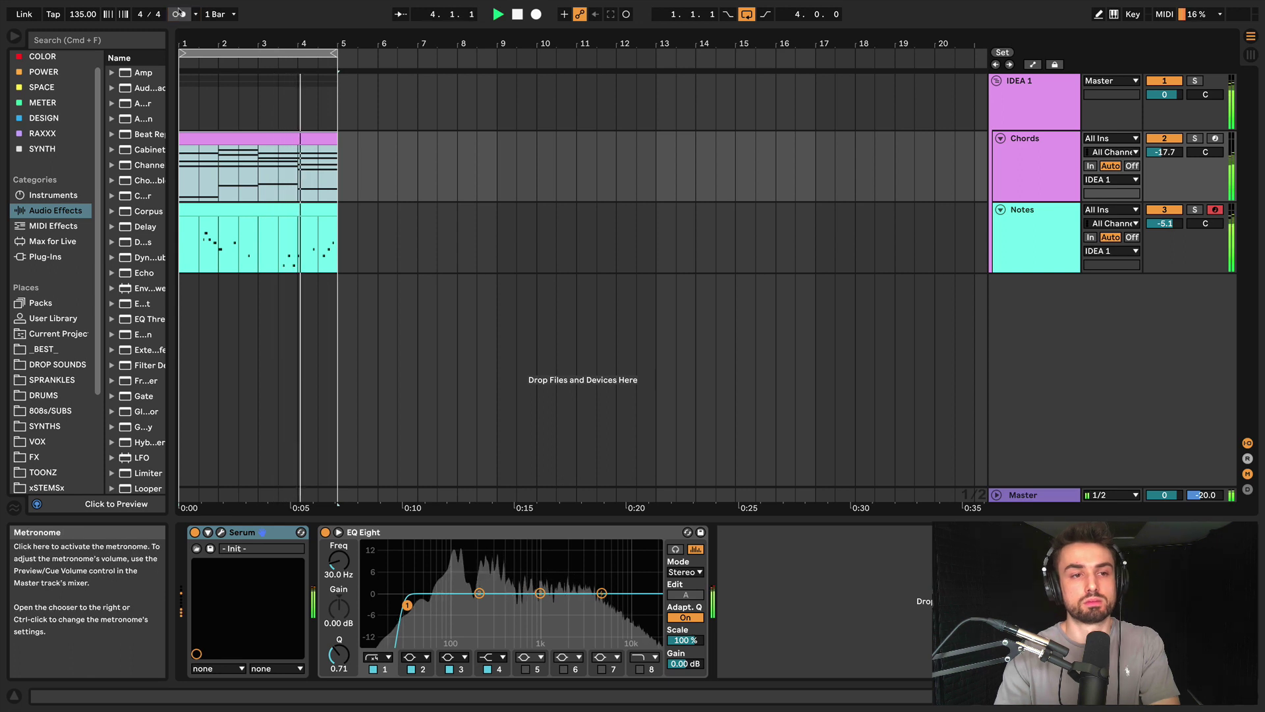
click(179, 12)
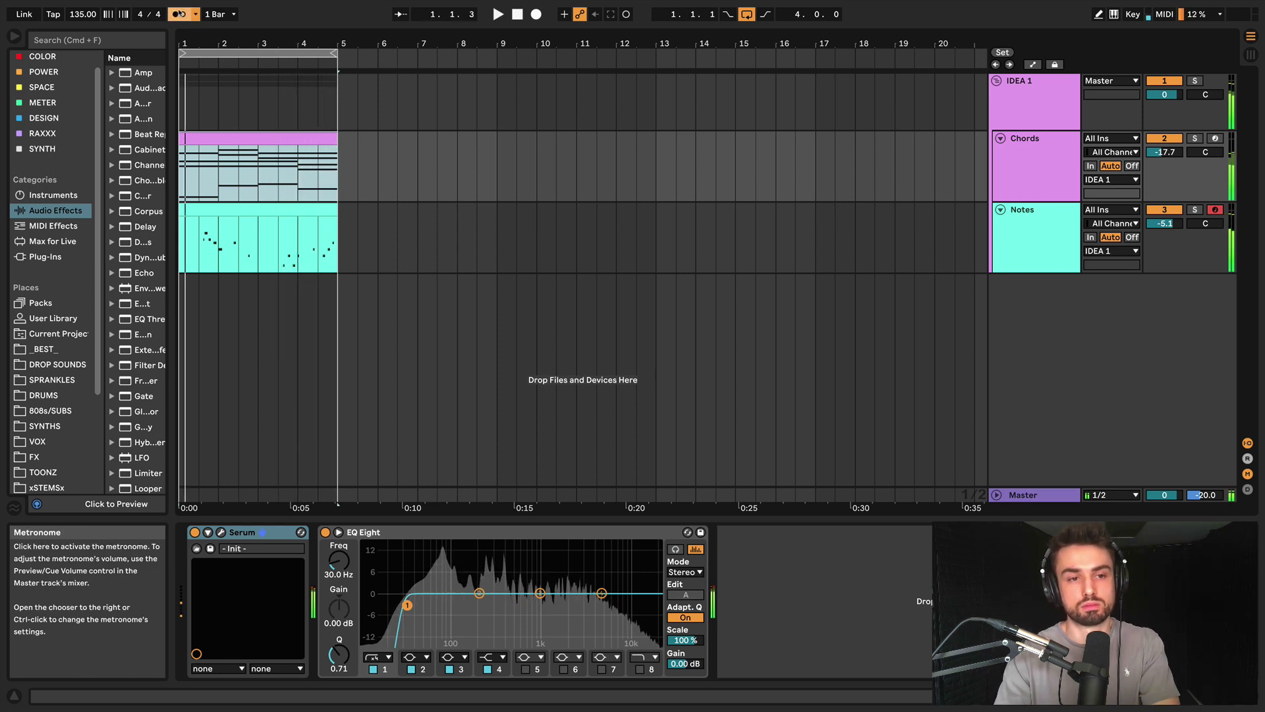
key(space)
click(179, 14)
drag(224, 40, 246, 65)
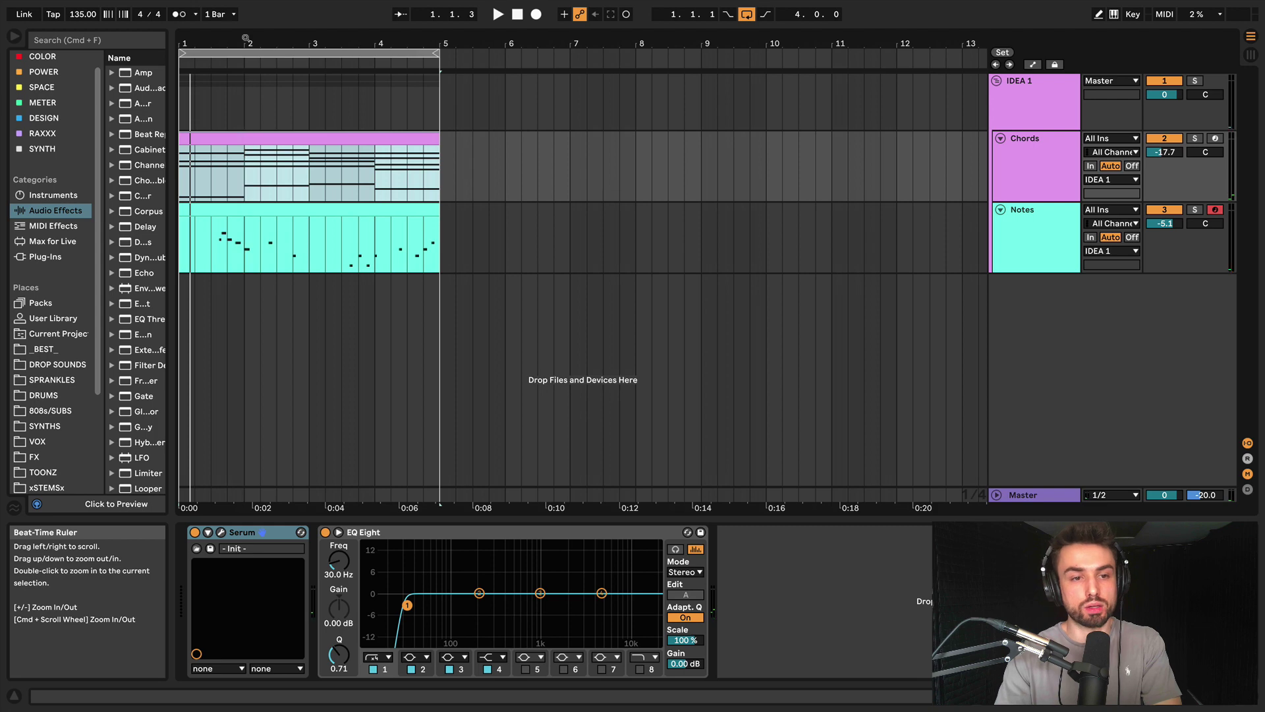
Fold the IDEA 1 group and duplicate it three times
click(1017, 91)
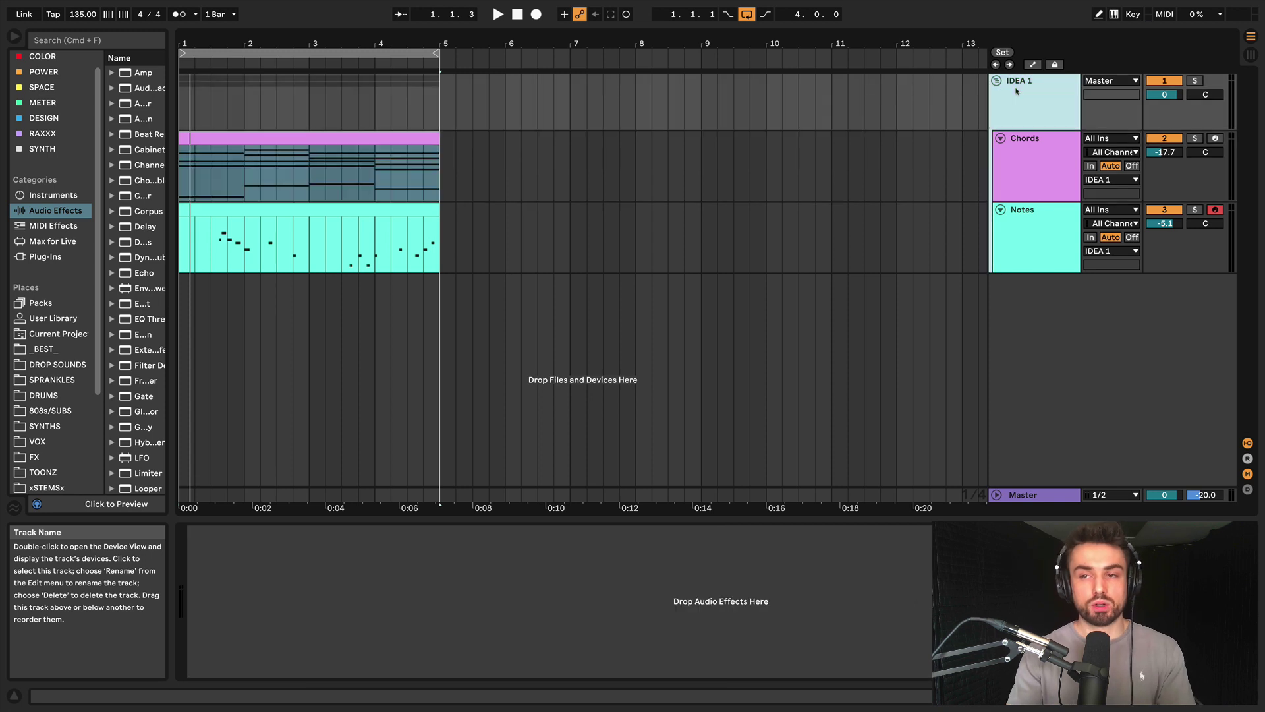
click(998, 82)
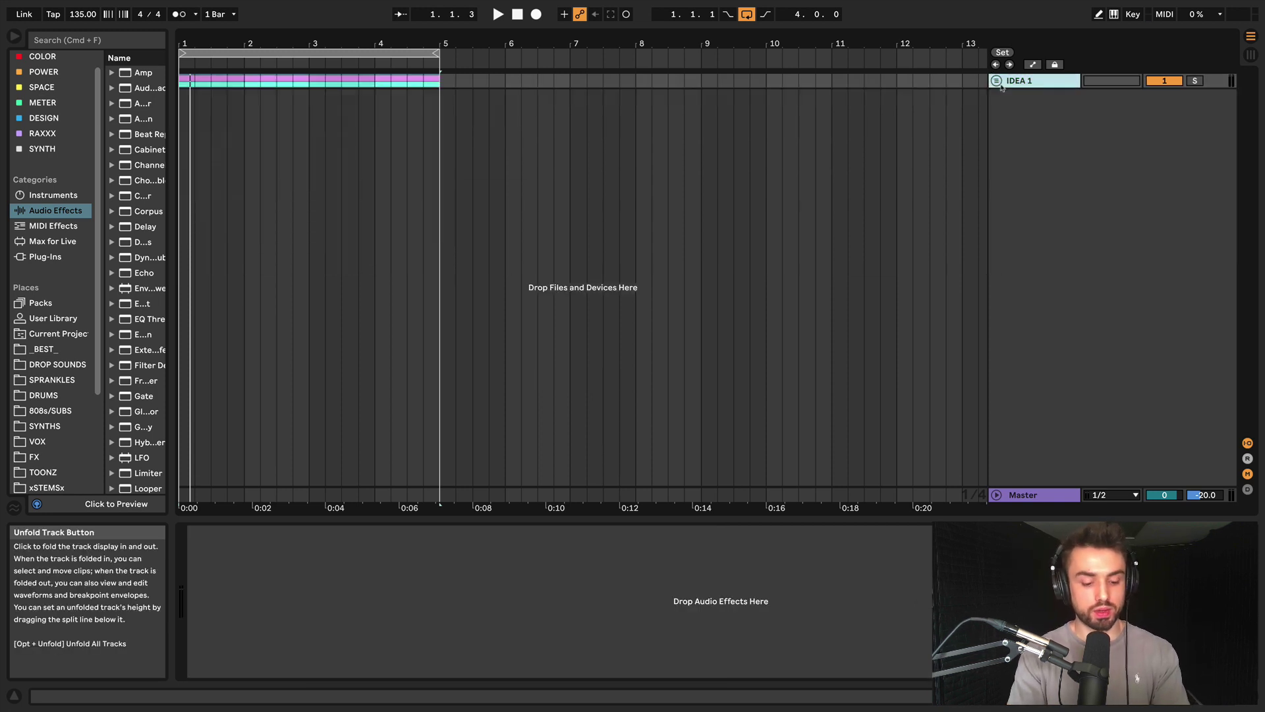
key(super+d)
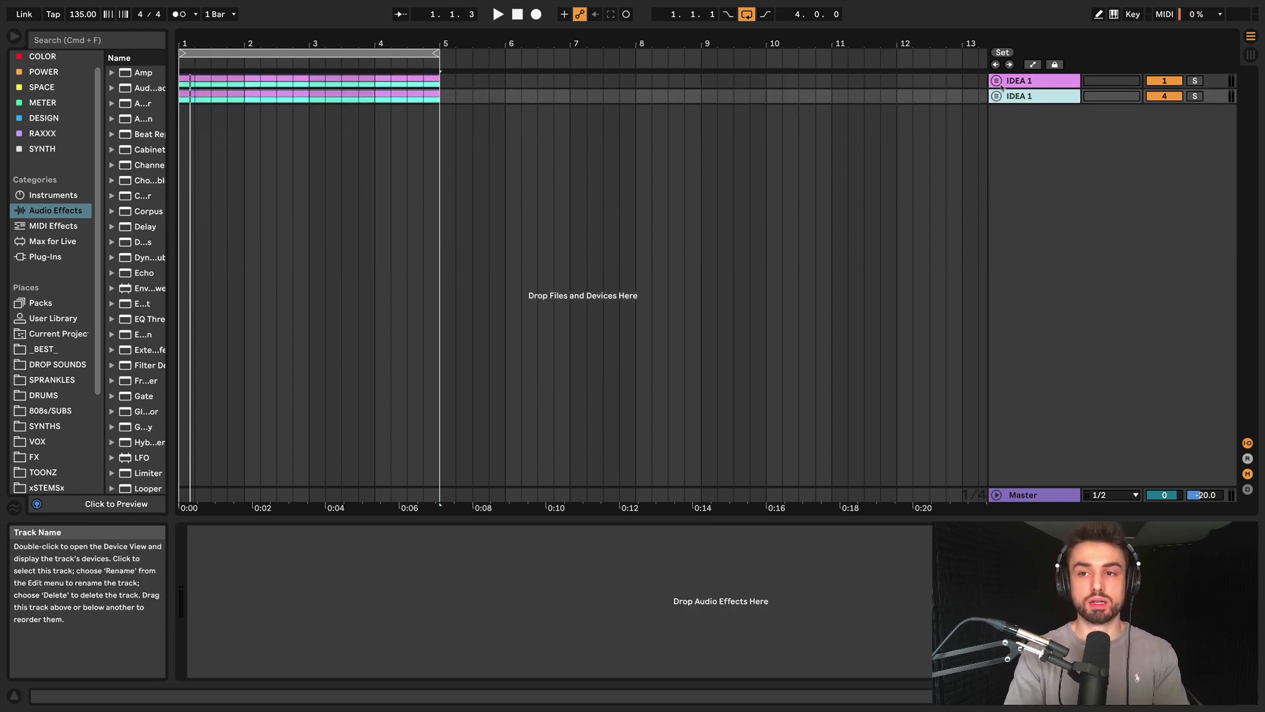
key(super+d)
key(super+d)
Rename the three duplicated groups as IDEA 2, IDEA 3 and IDEA 4
click(1022, 96)
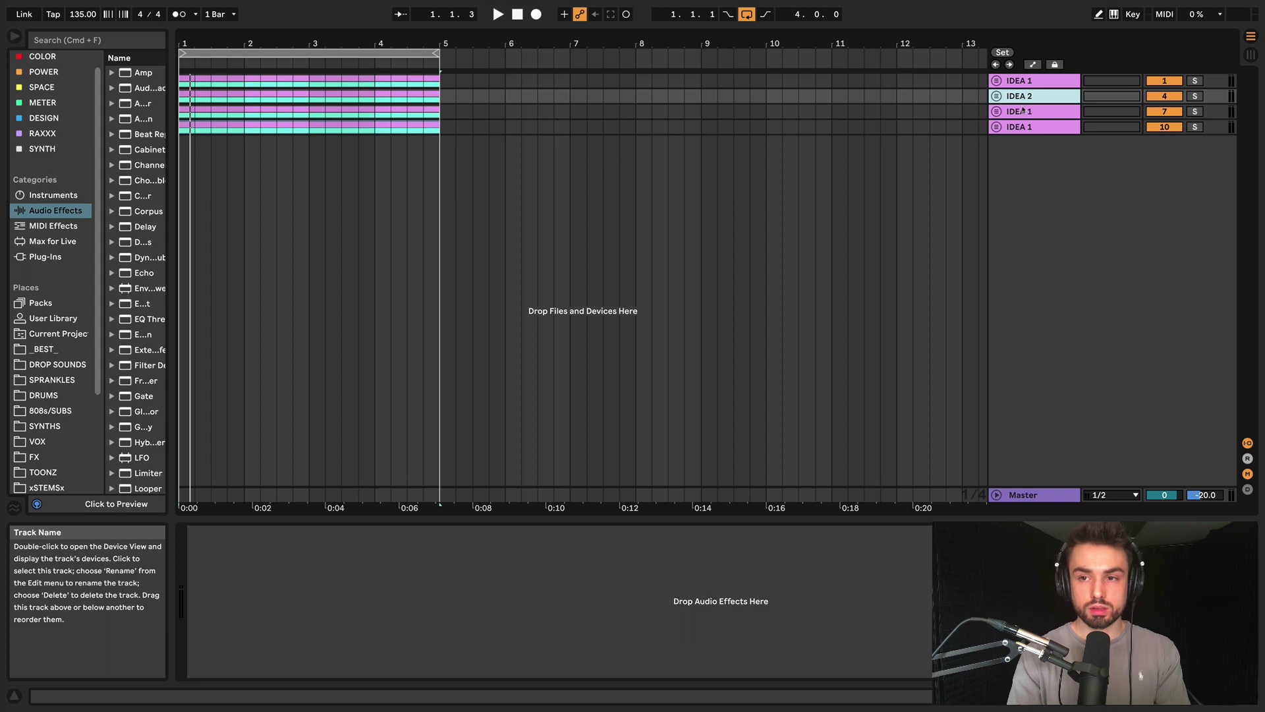
click(1022, 111)
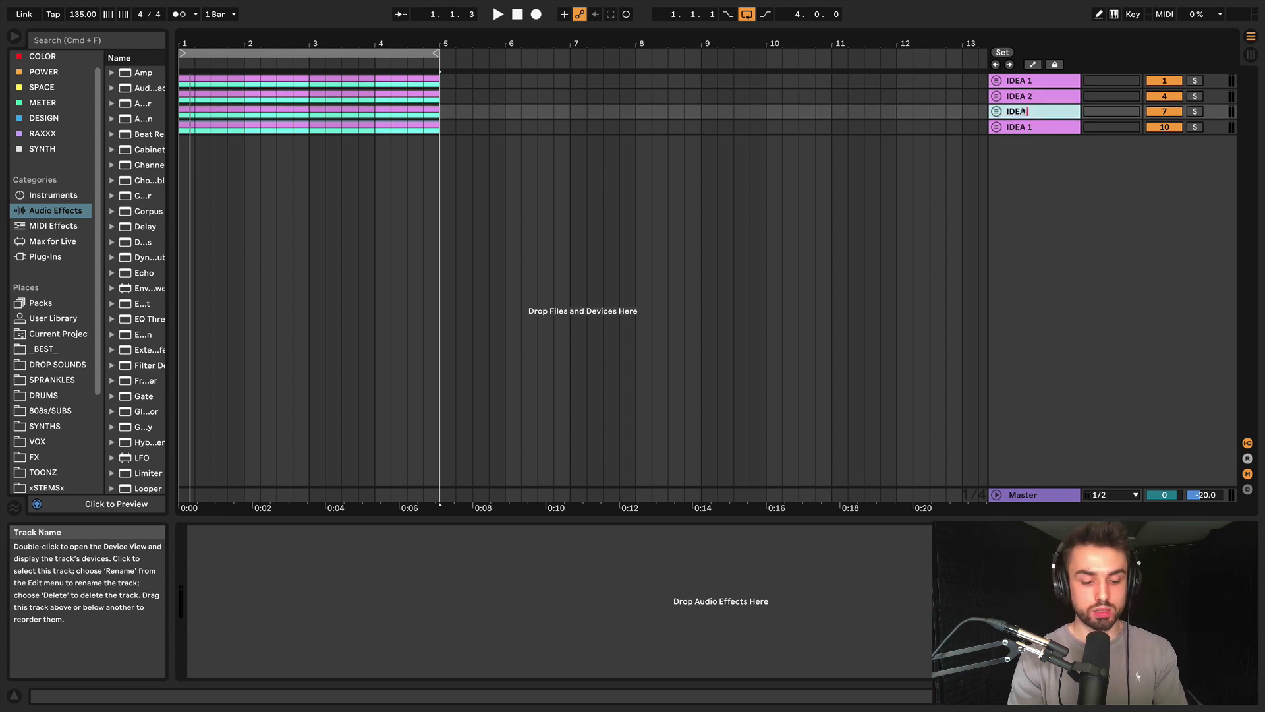
click(1028, 127)
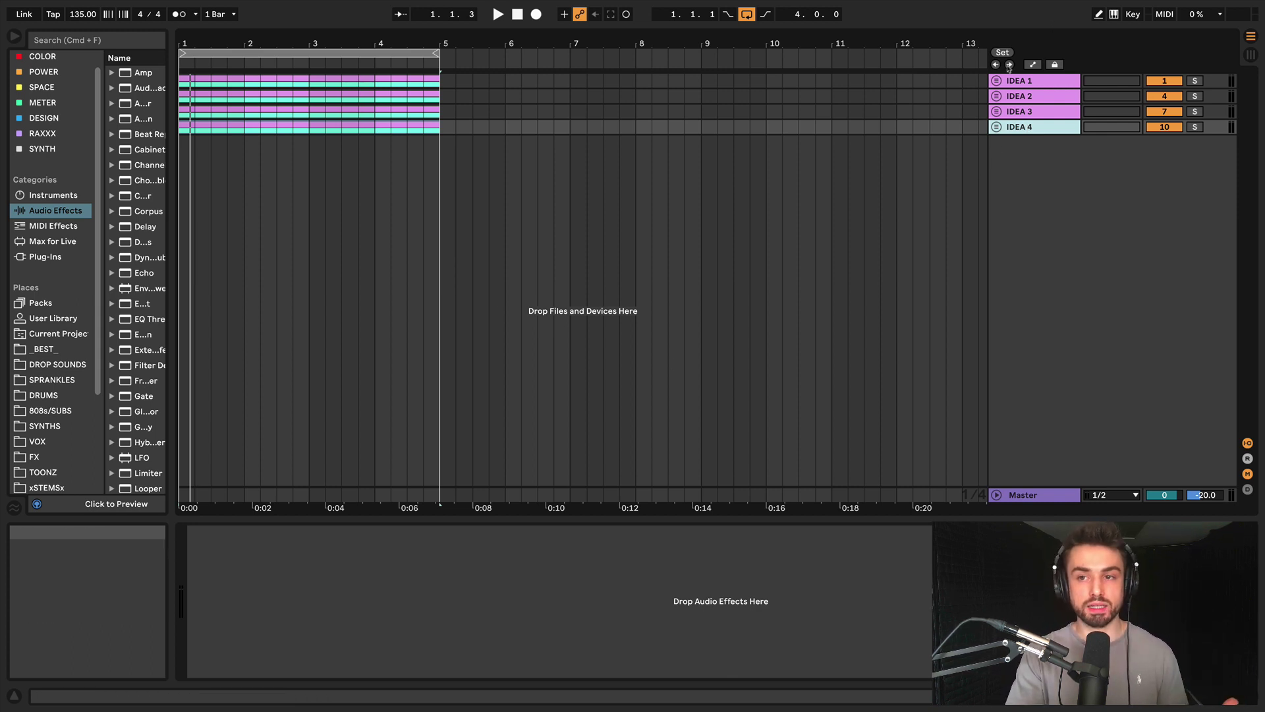
Unfold the IDEA 2 group and open the Serum window of its Notes track beside the clips
click(996, 97)
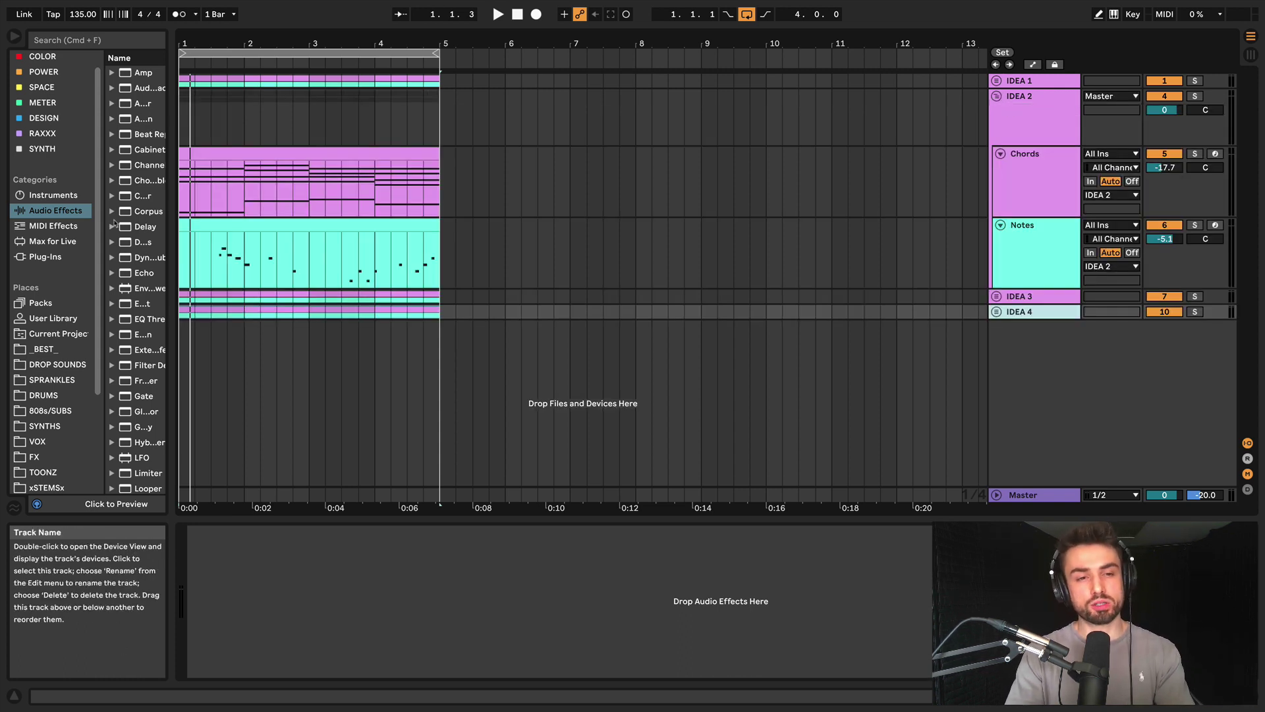
click(305, 147)
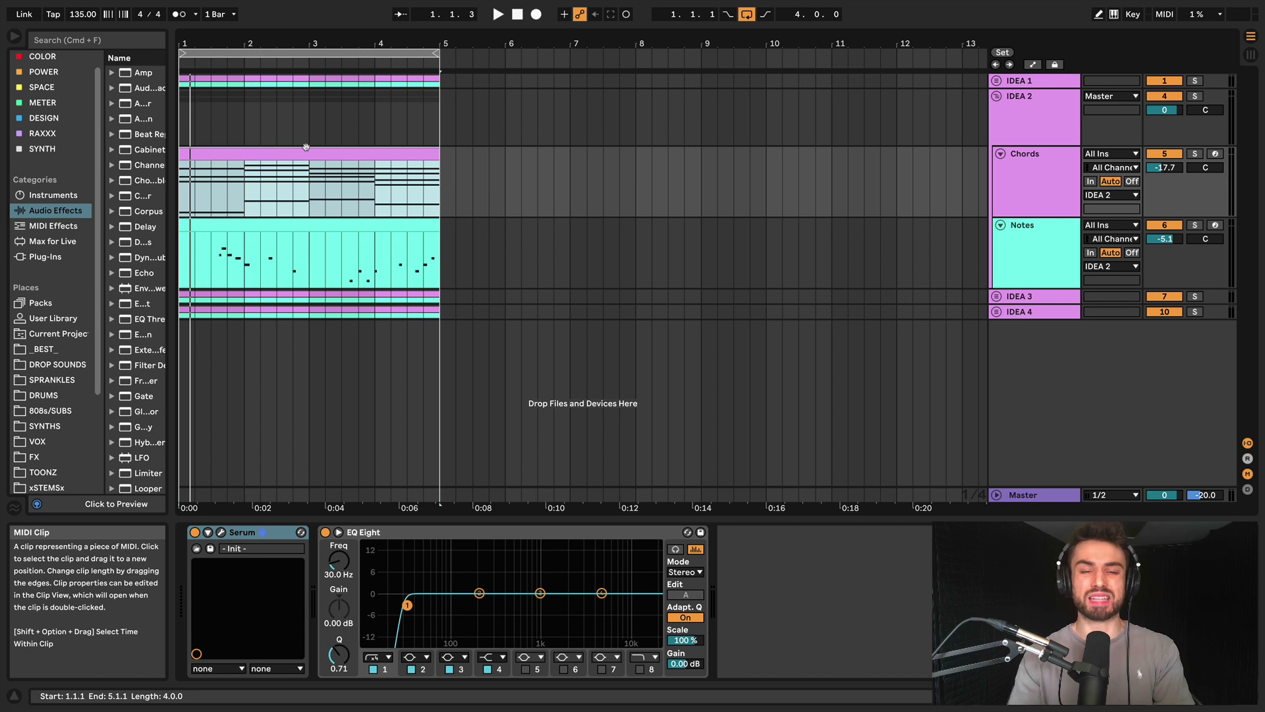
click(283, 227)
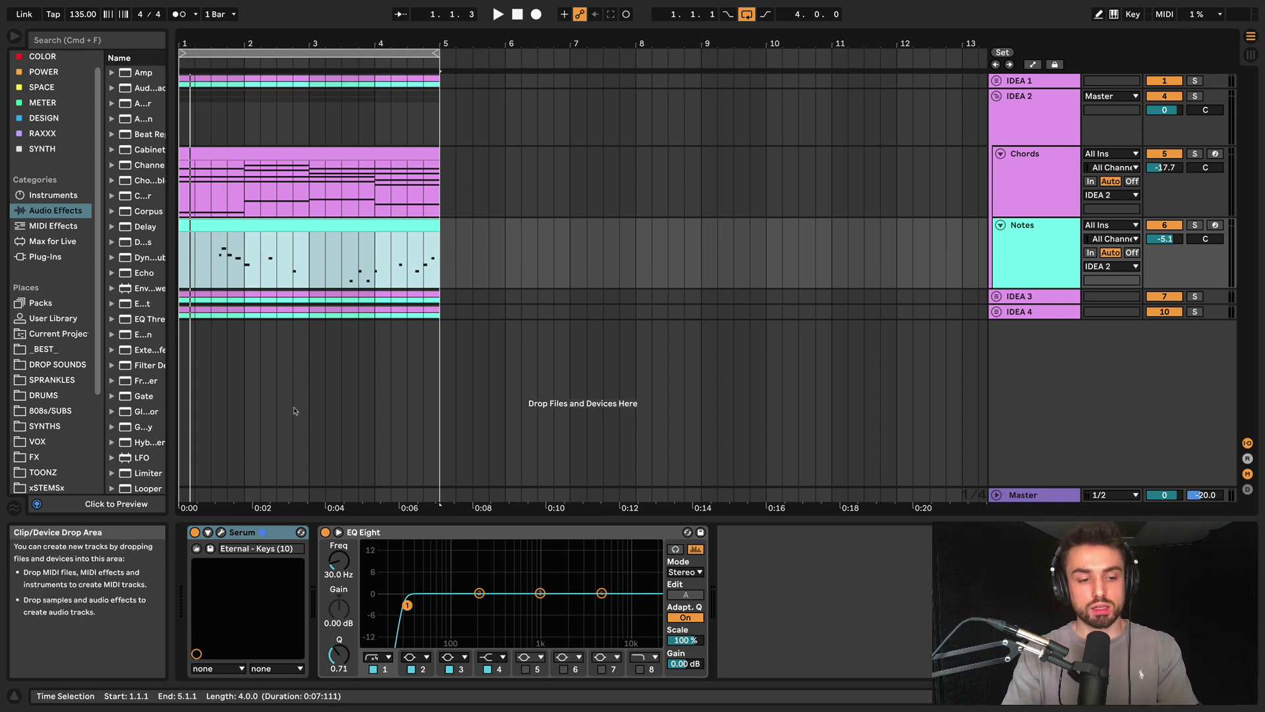
click(231, 268)
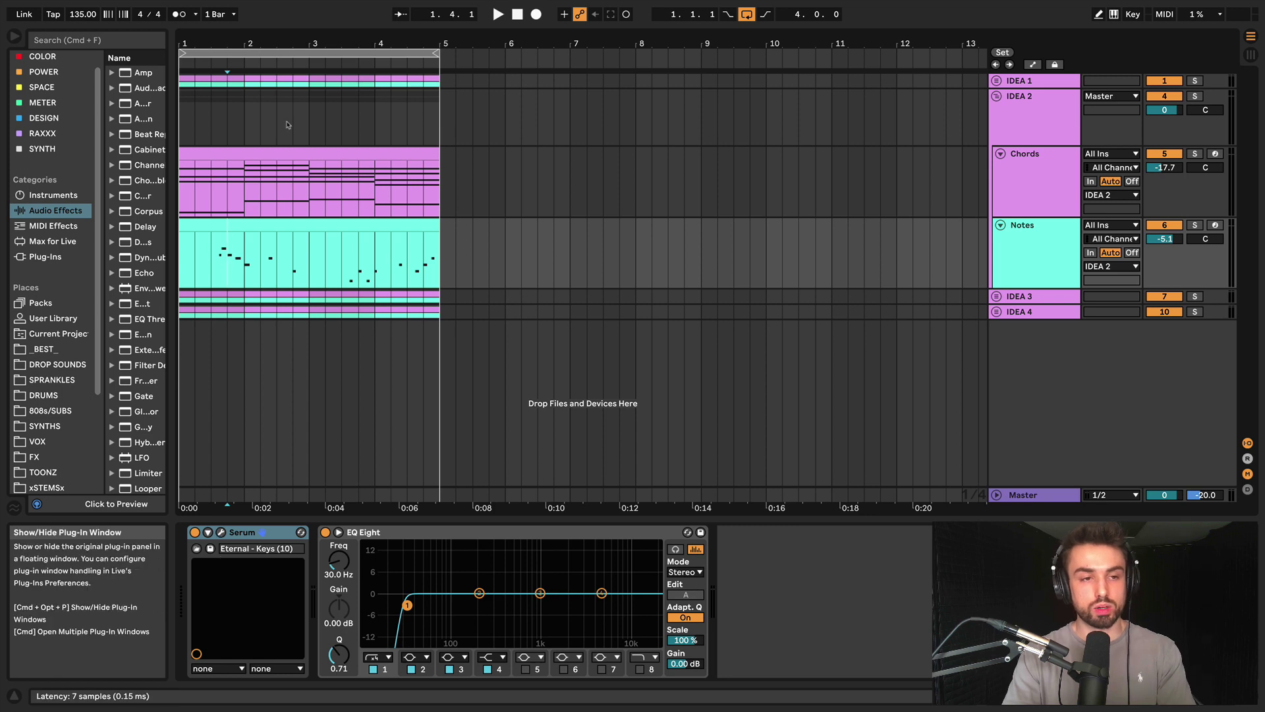
drag(313, 43, 762, 83)
click(196, 259)
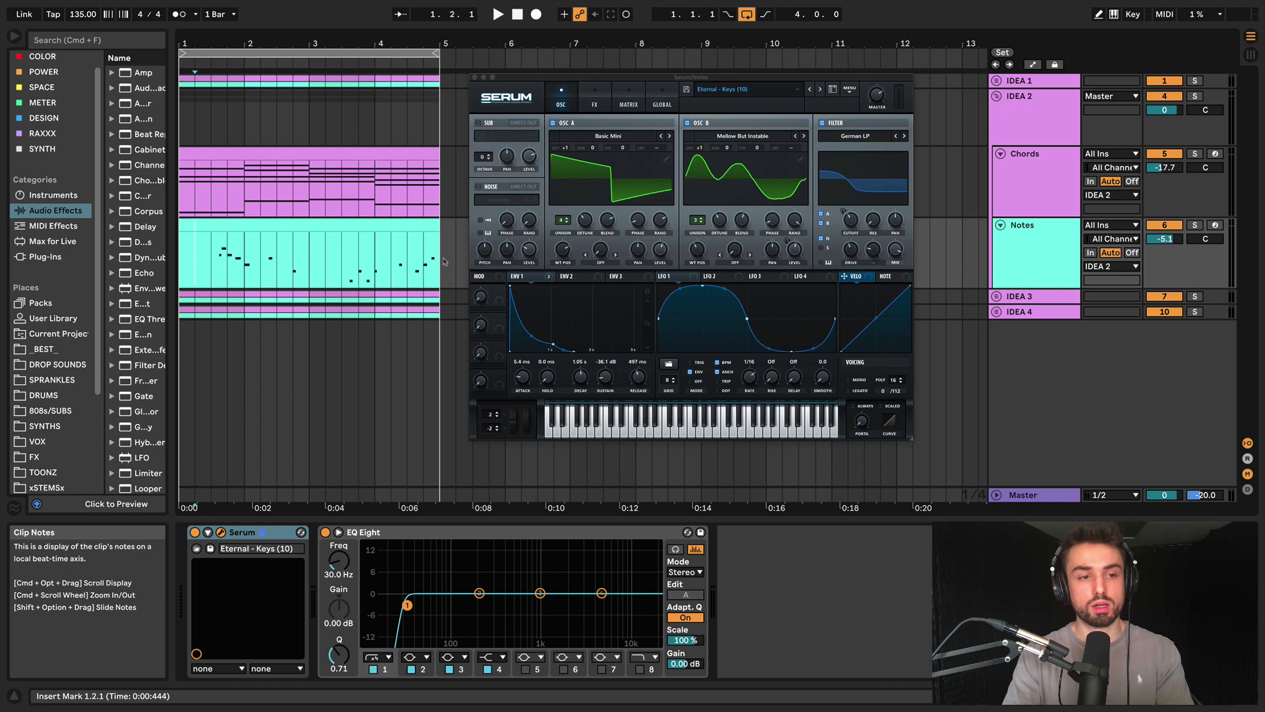
Solo IDEA 2's Notes track and, auditioning sounds during playback, change its Serum preset to Eternal - Keys (13)
click(1196, 226)
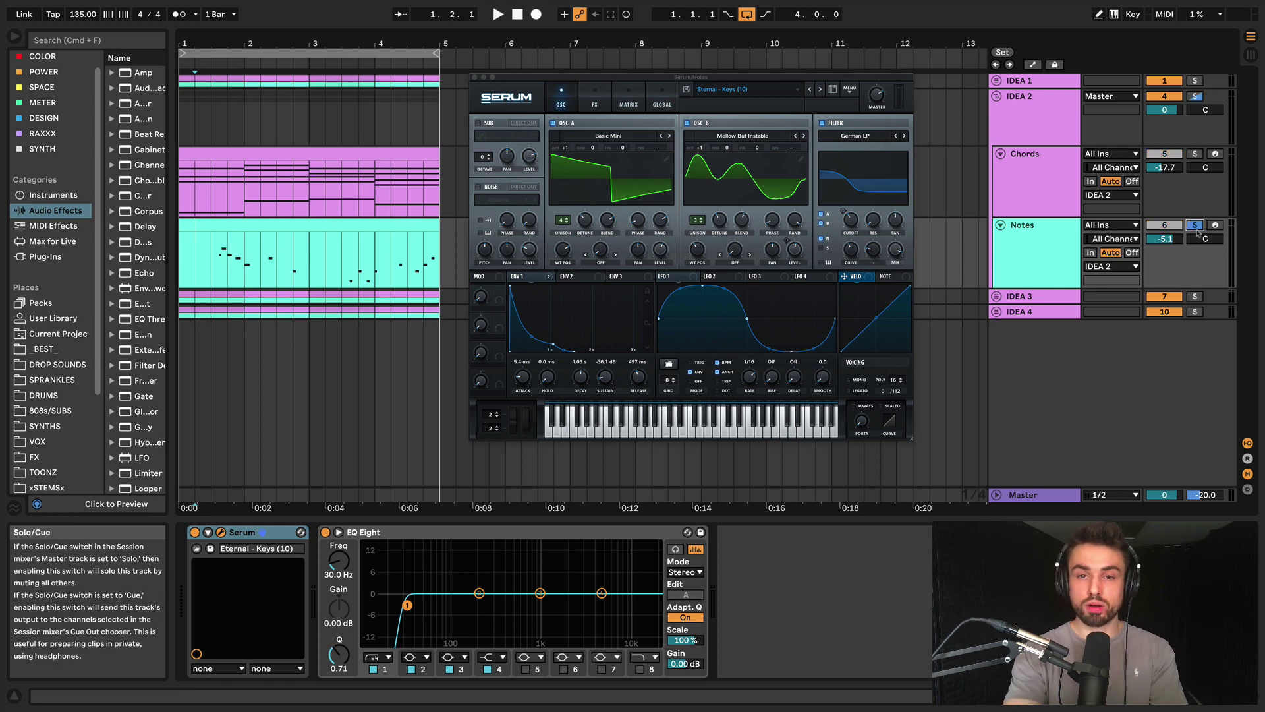
key(space)
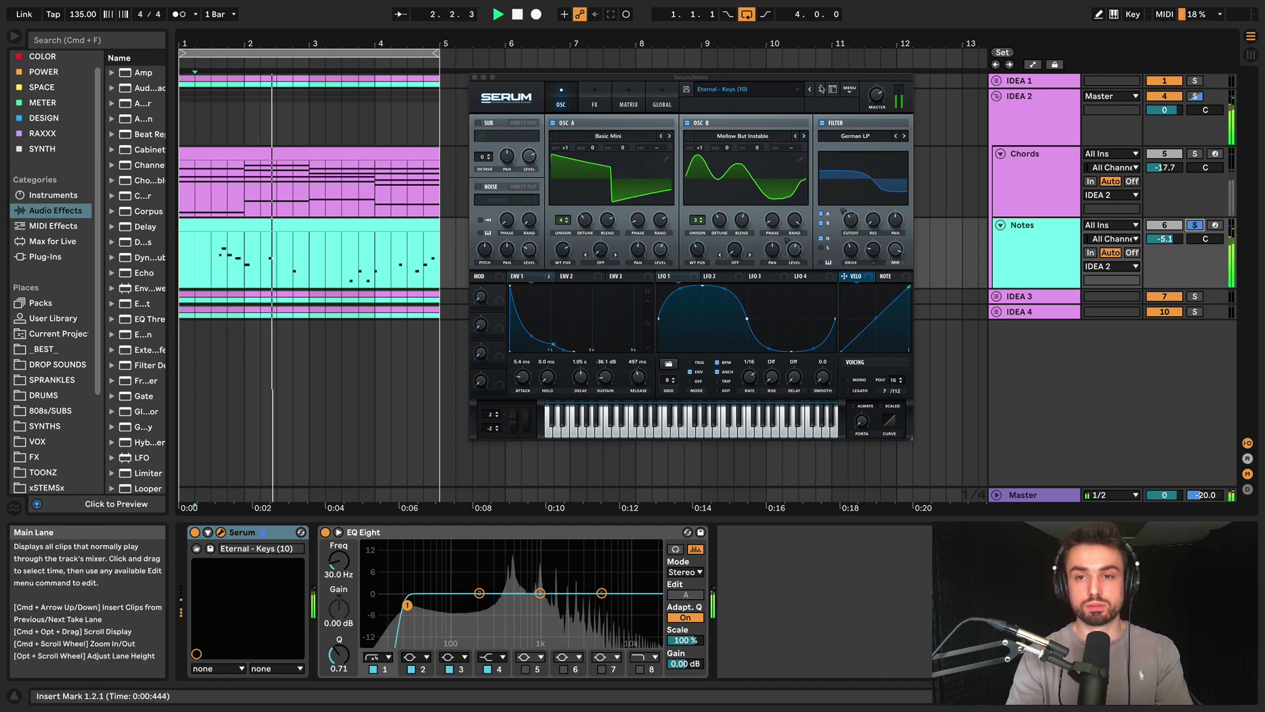
click(819, 90)
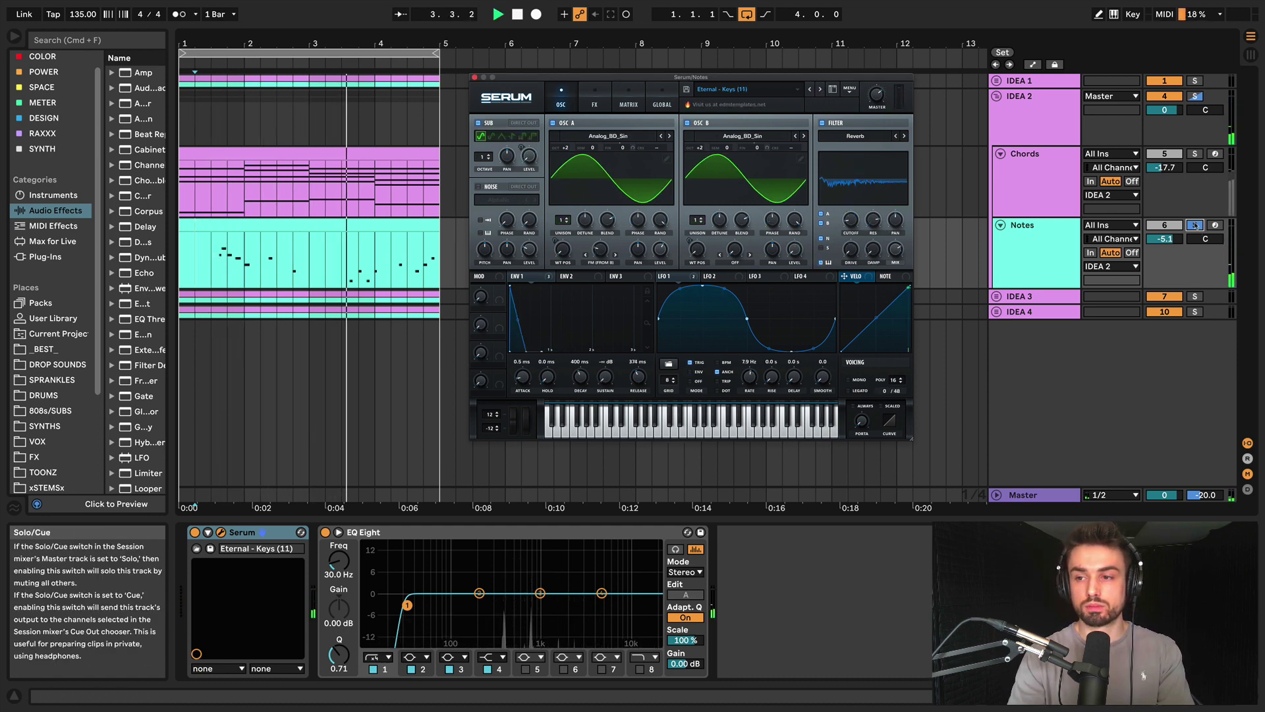
key(space)
key(space)
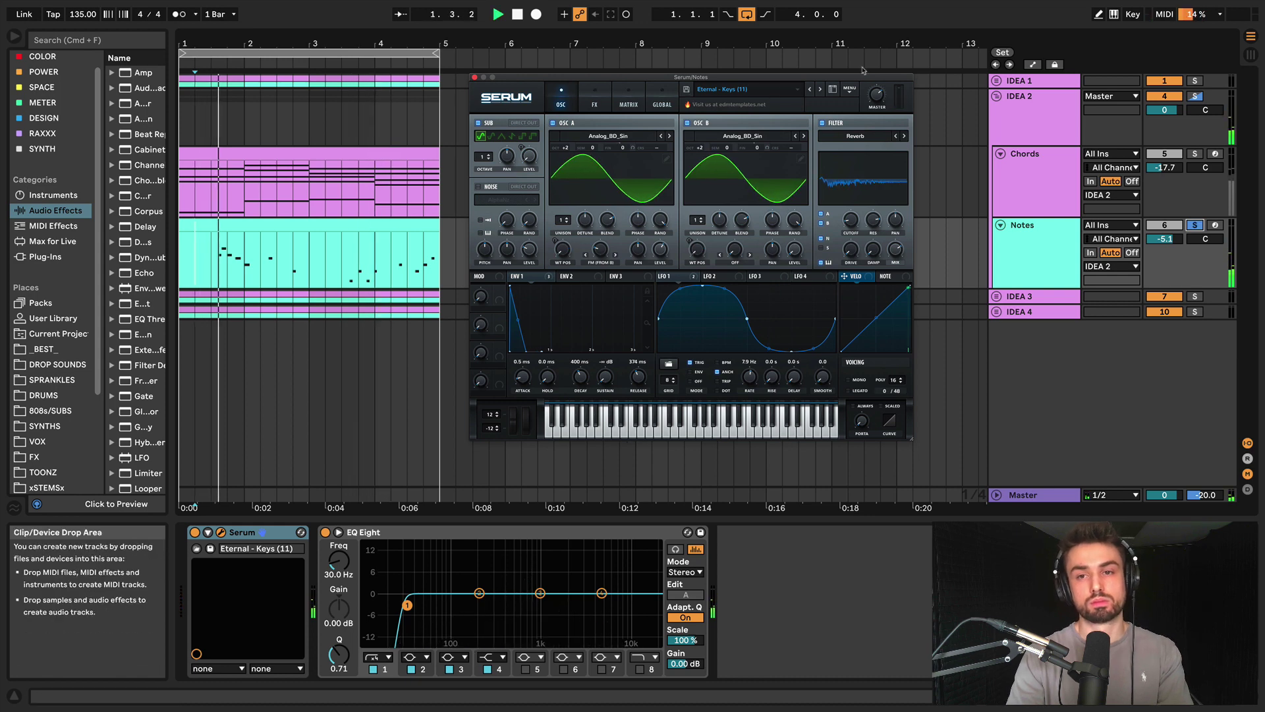
click(819, 89)
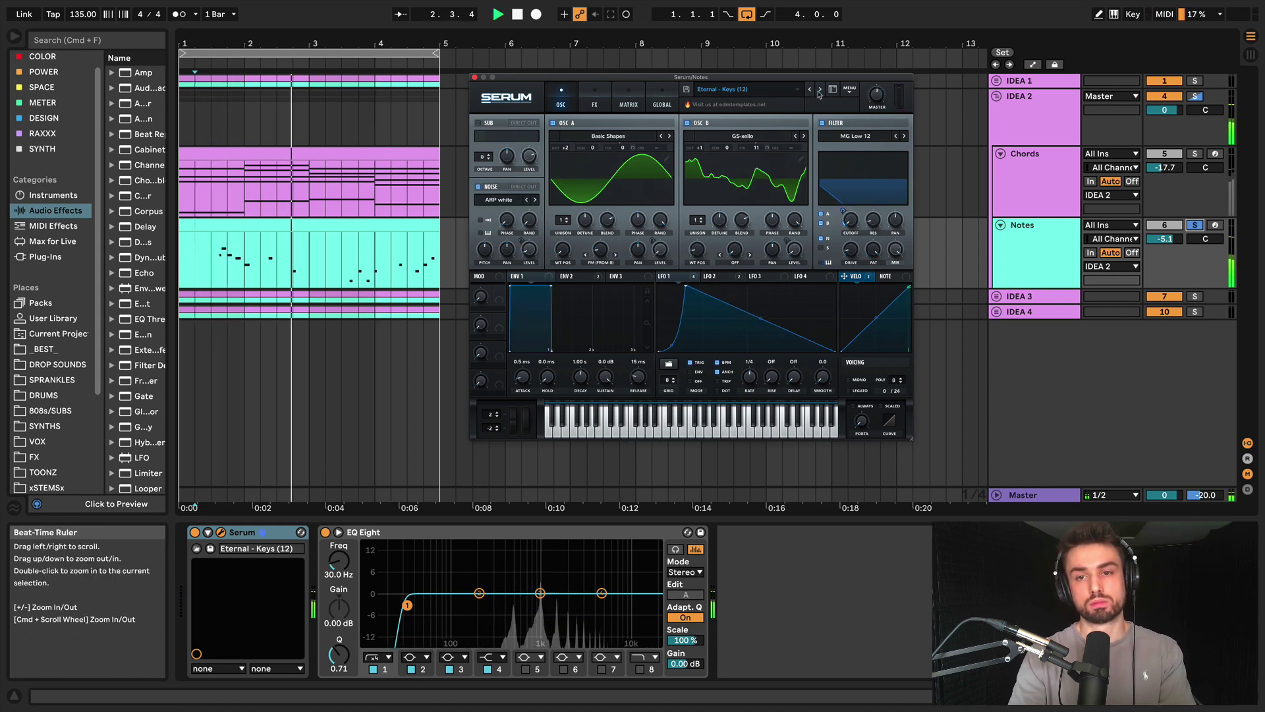
click(820, 89)
key(space)
key(space)
Unsolo the Notes track and mute the IDEA 1, IDEA 3 and IDEA 4 groups to audition only IDEA 2
click(1194, 225)
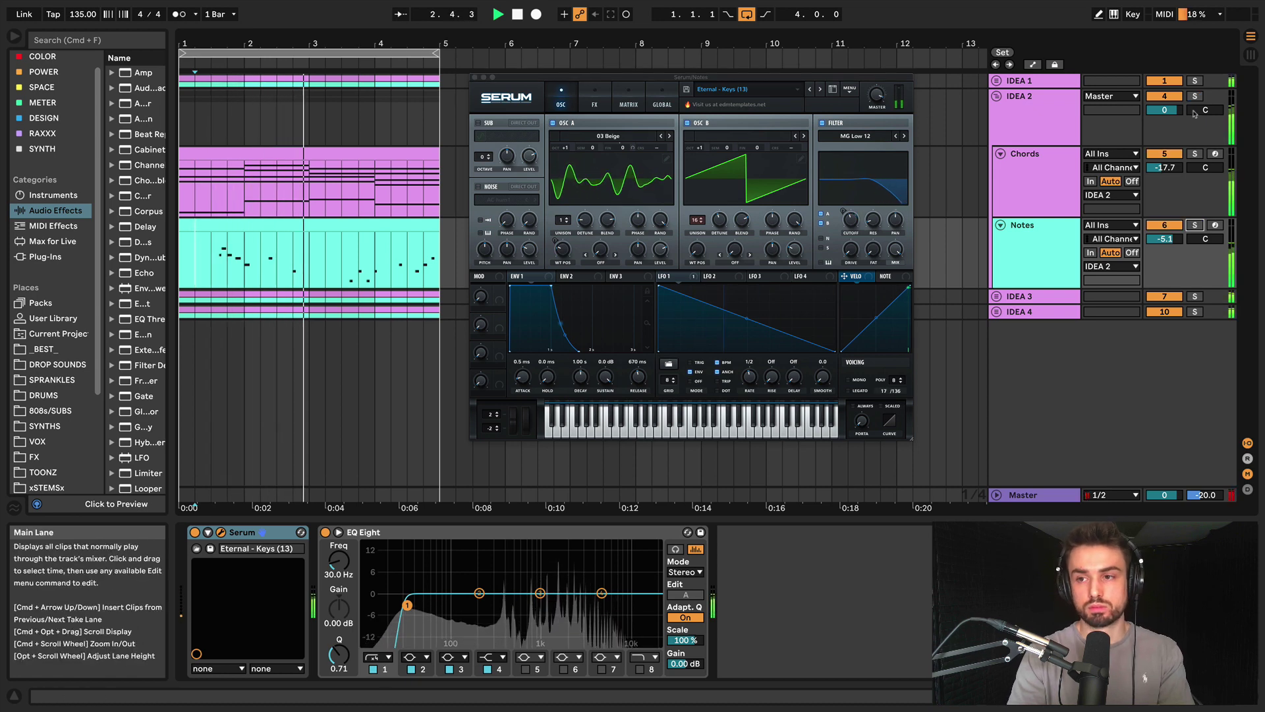
click(1164, 81)
click(1162, 312)
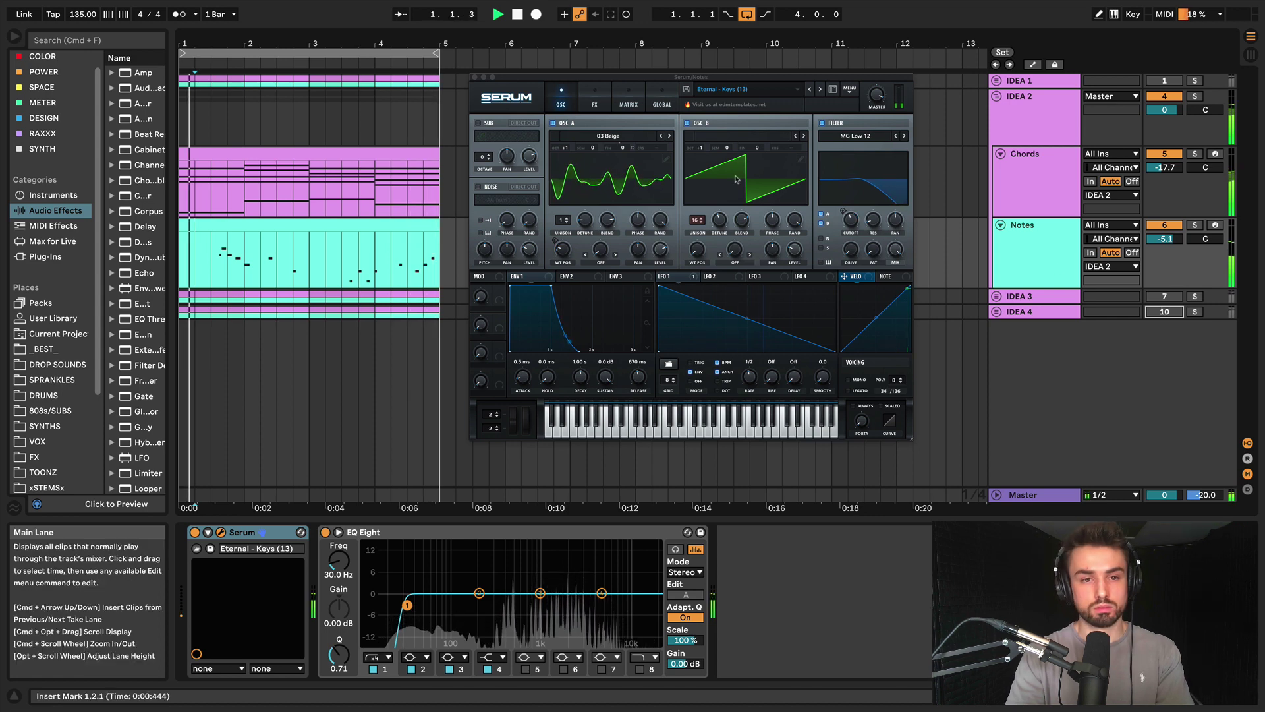
key(space)
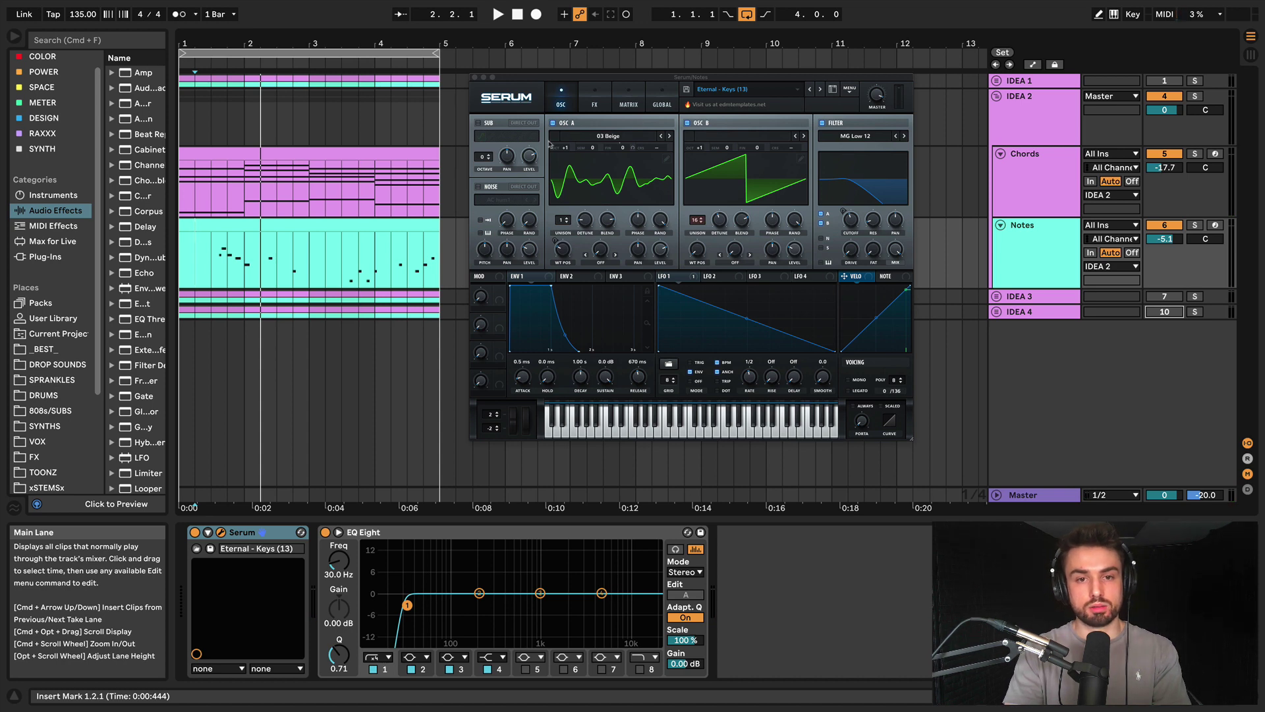
Close the Serum window and fold the Chords and Notes tracks along with the IDEA 2 group
drag(512, 79, 520, 109)
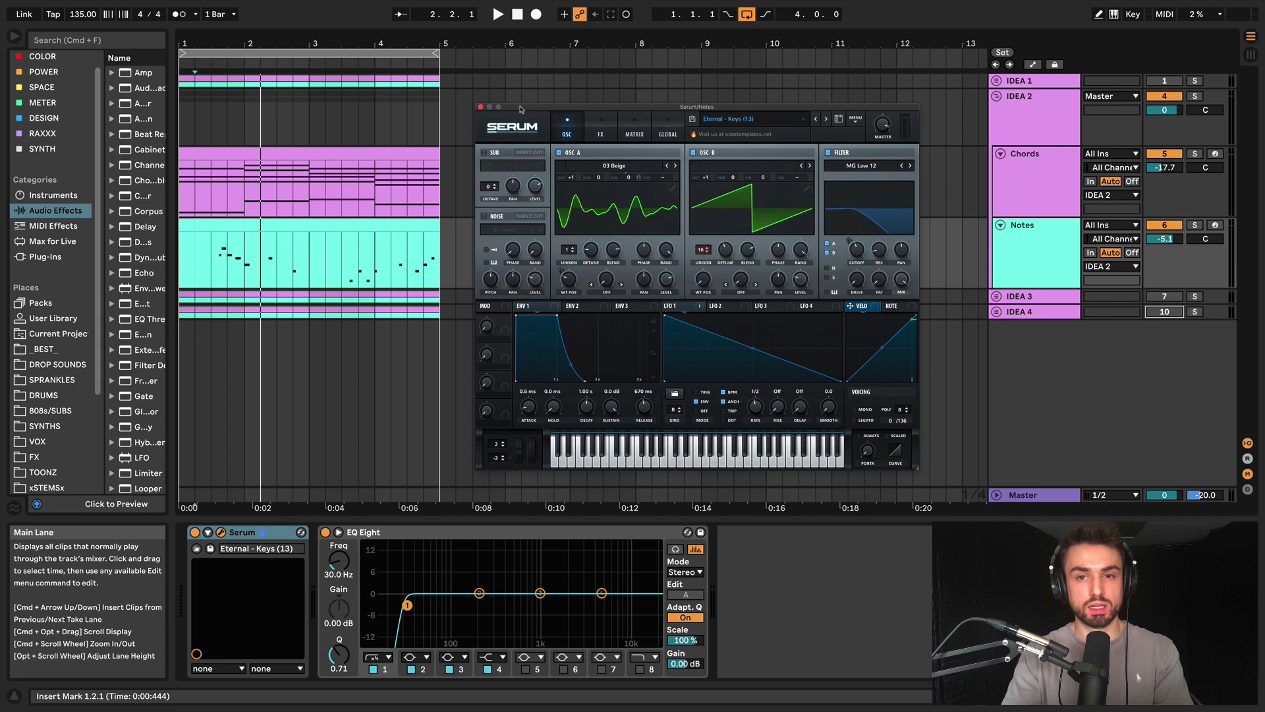
click(480, 106)
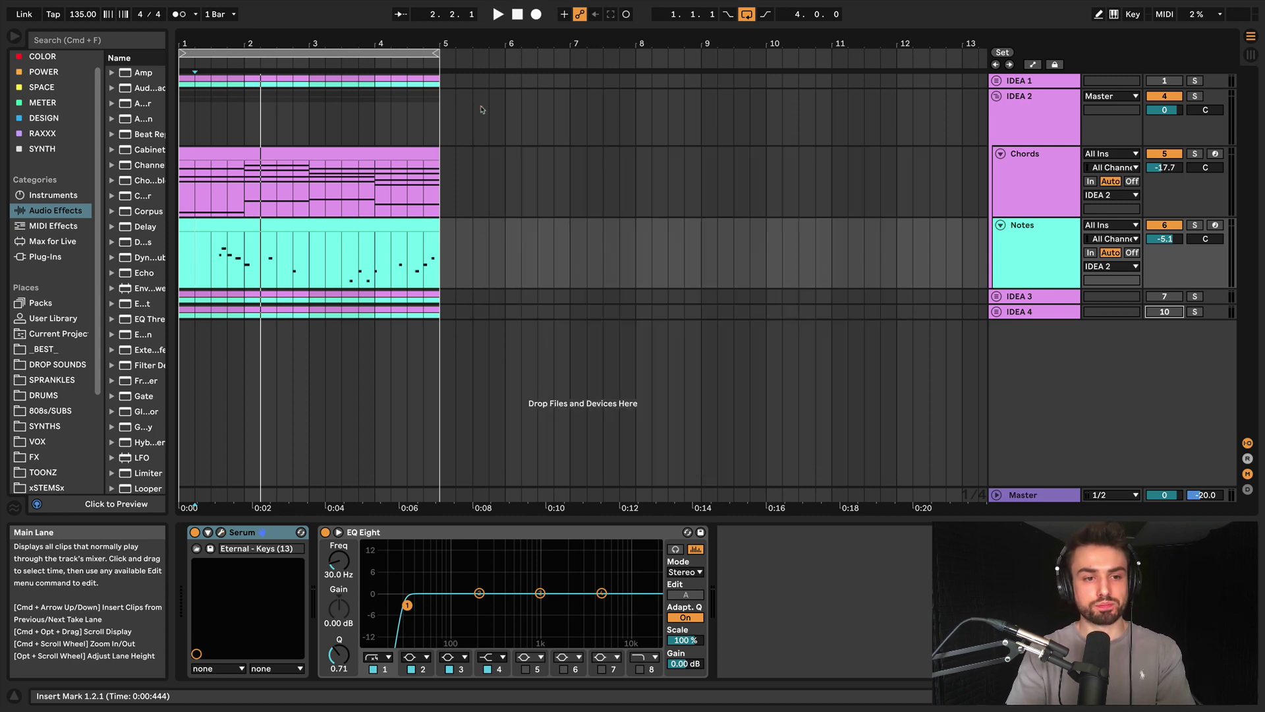
click(321, 243)
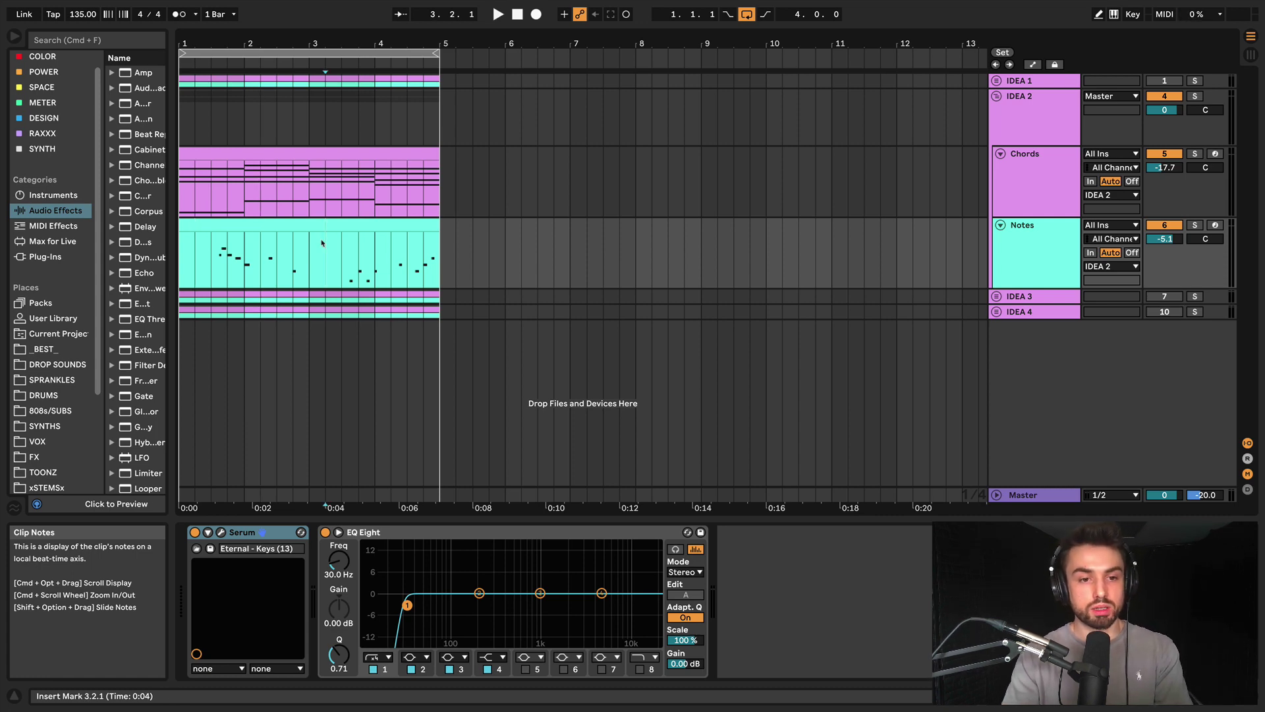
click(1000, 154)
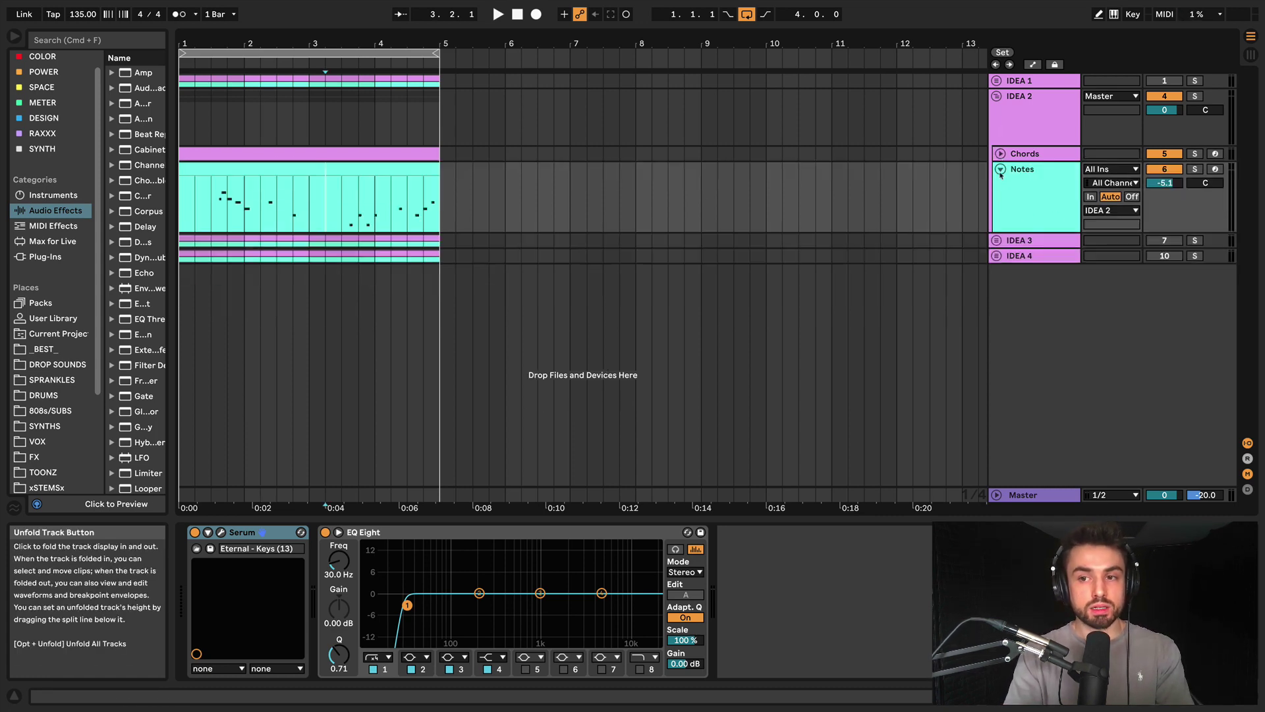
click(1000, 169)
click(1019, 96)
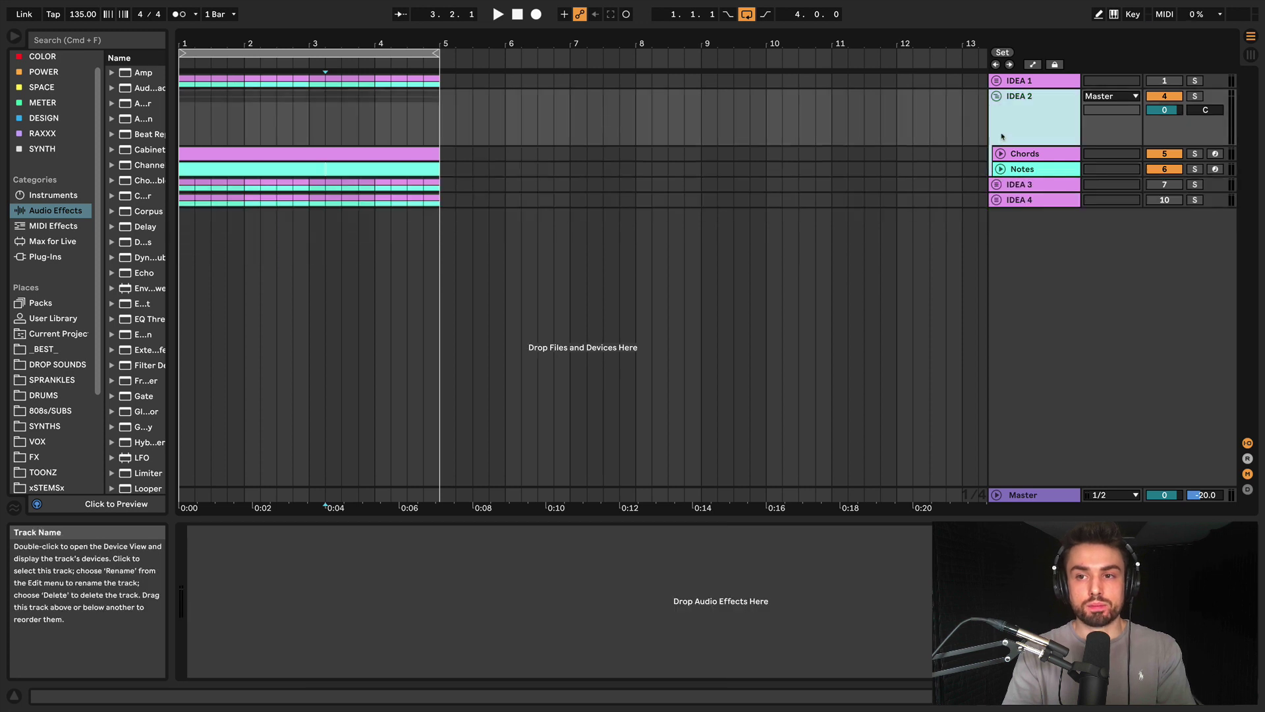
click(996, 96)
Unfold the IDEA 3 group and go through its Chords and Notes tracks
click(997, 111)
click(1020, 111)
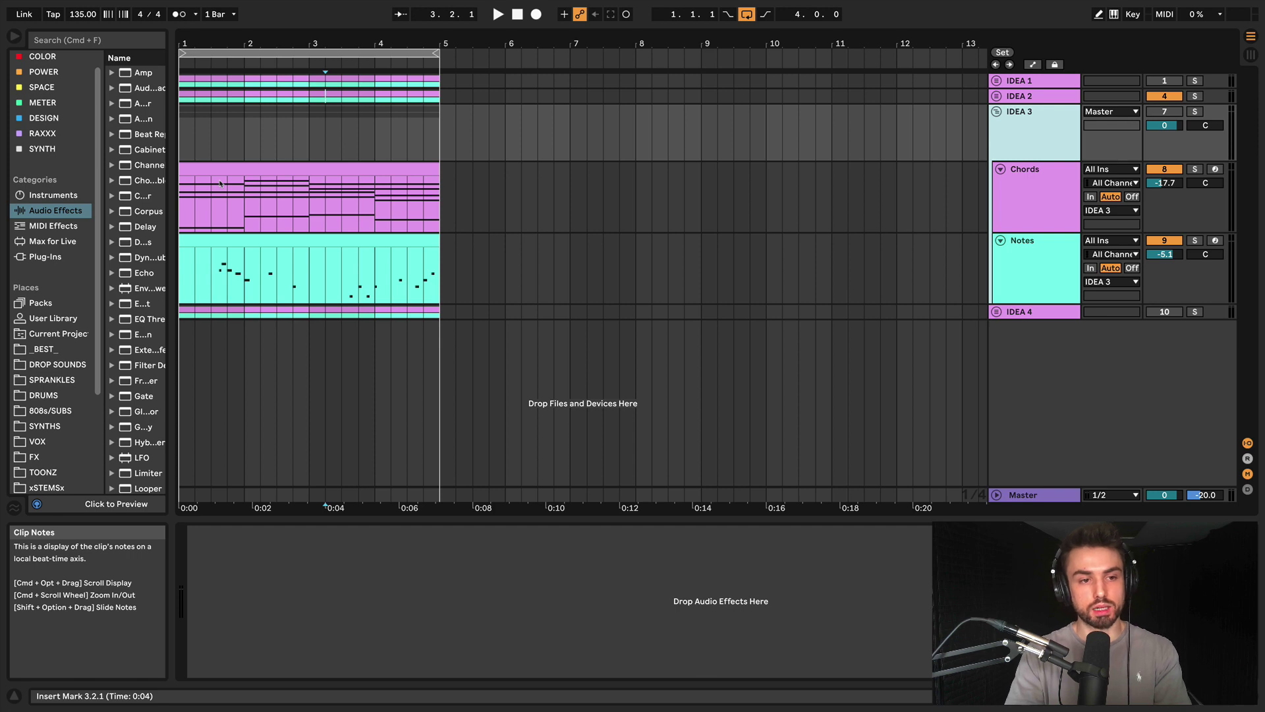
click(1035, 204)
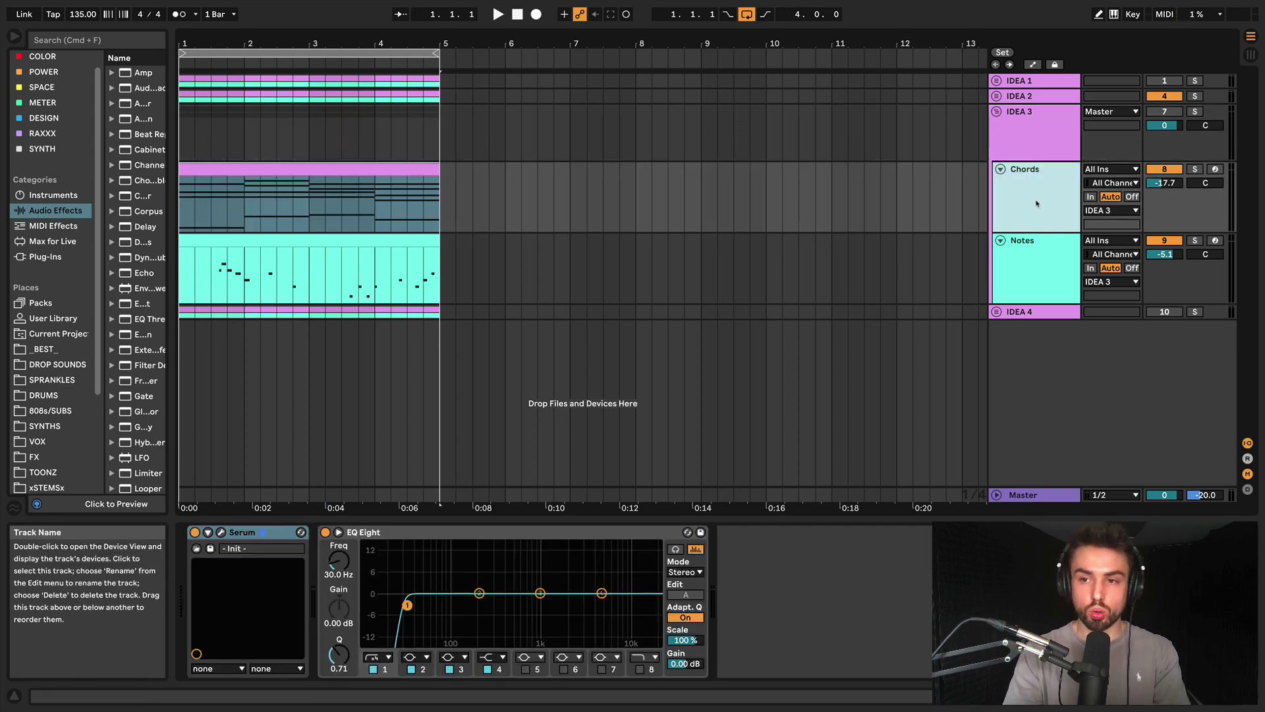
click(1042, 272)
click(392, 172)
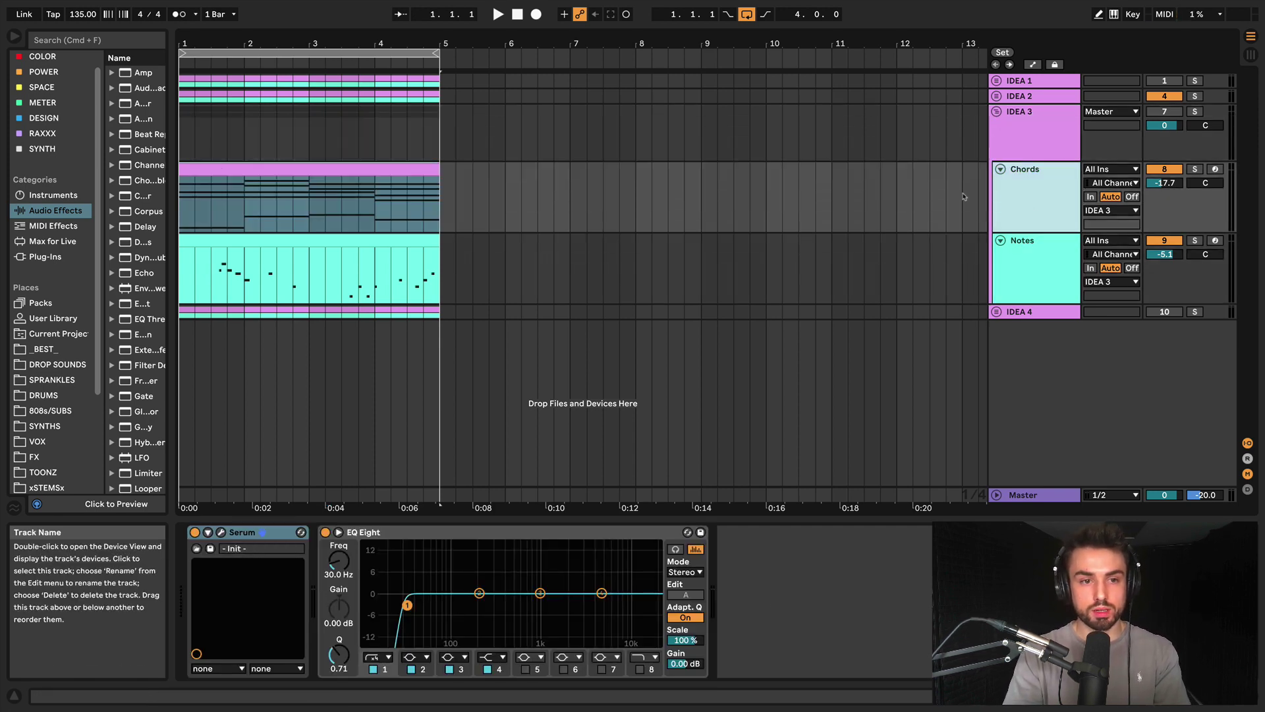
Open the IDEA 3 Chords clip for note editing, enlarge the editor and select the first chord
click(392, 172)
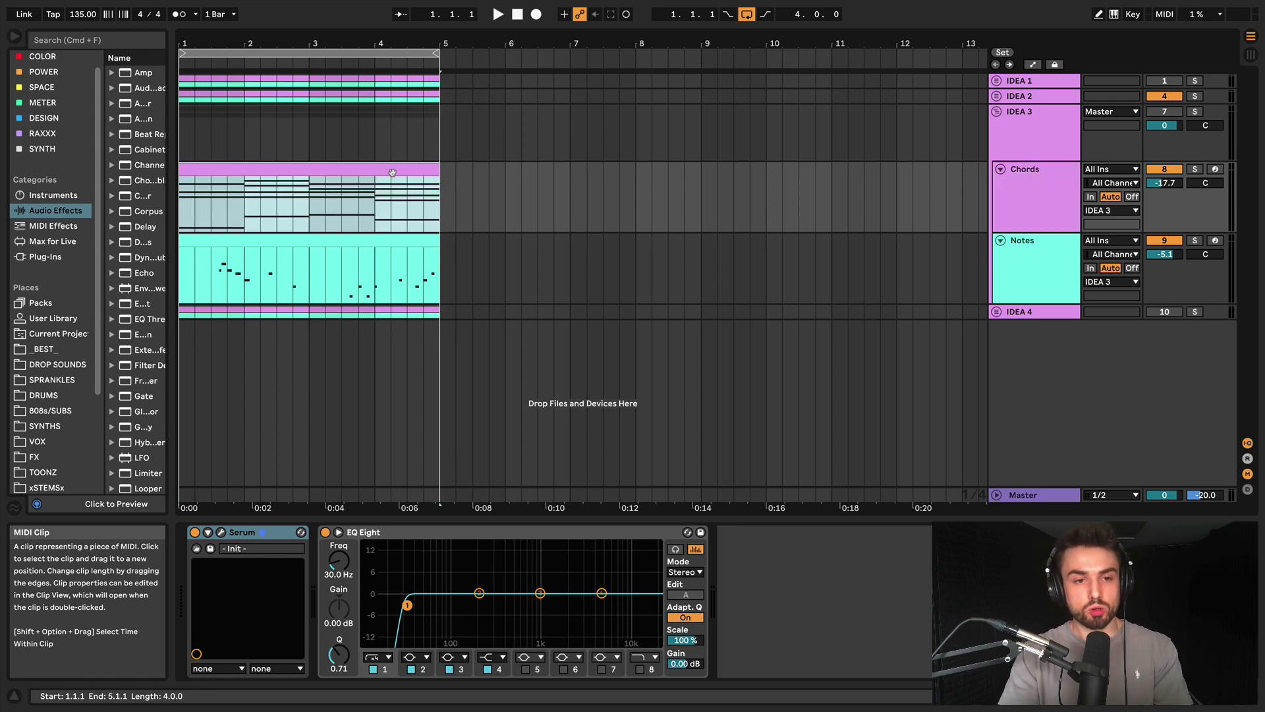
double_click(392, 173)
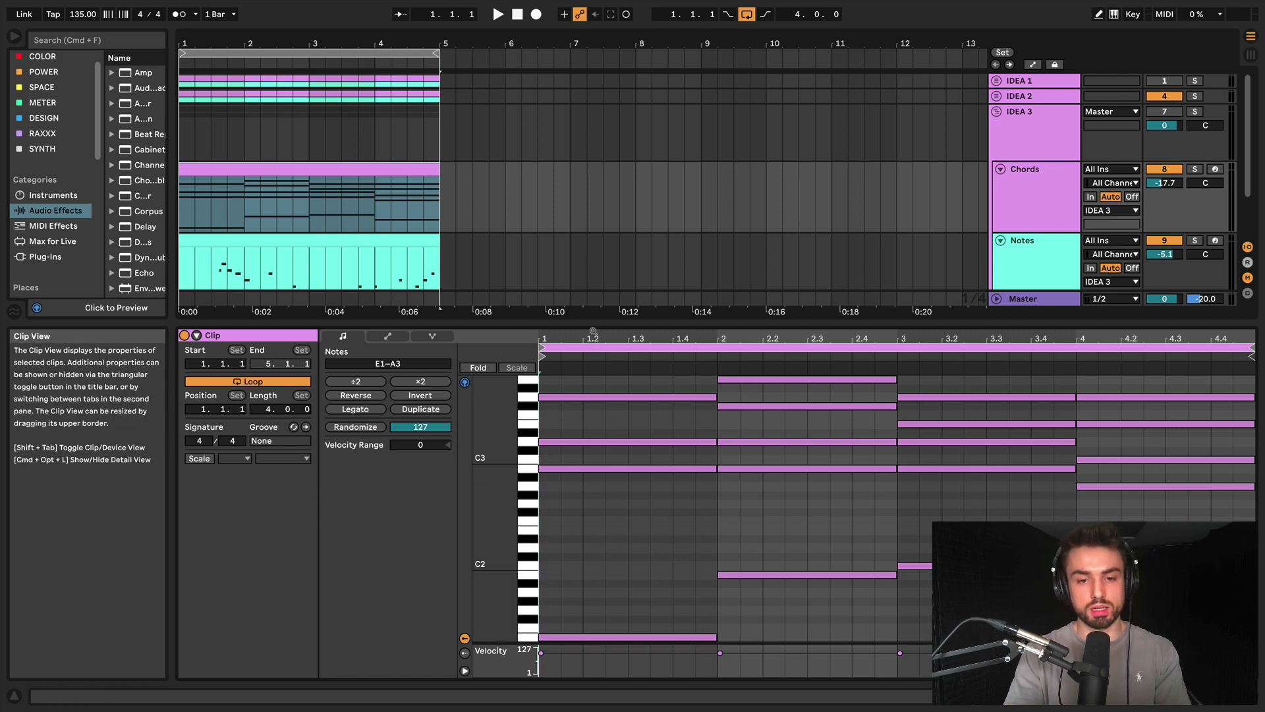
drag(593, 328, 596, 245)
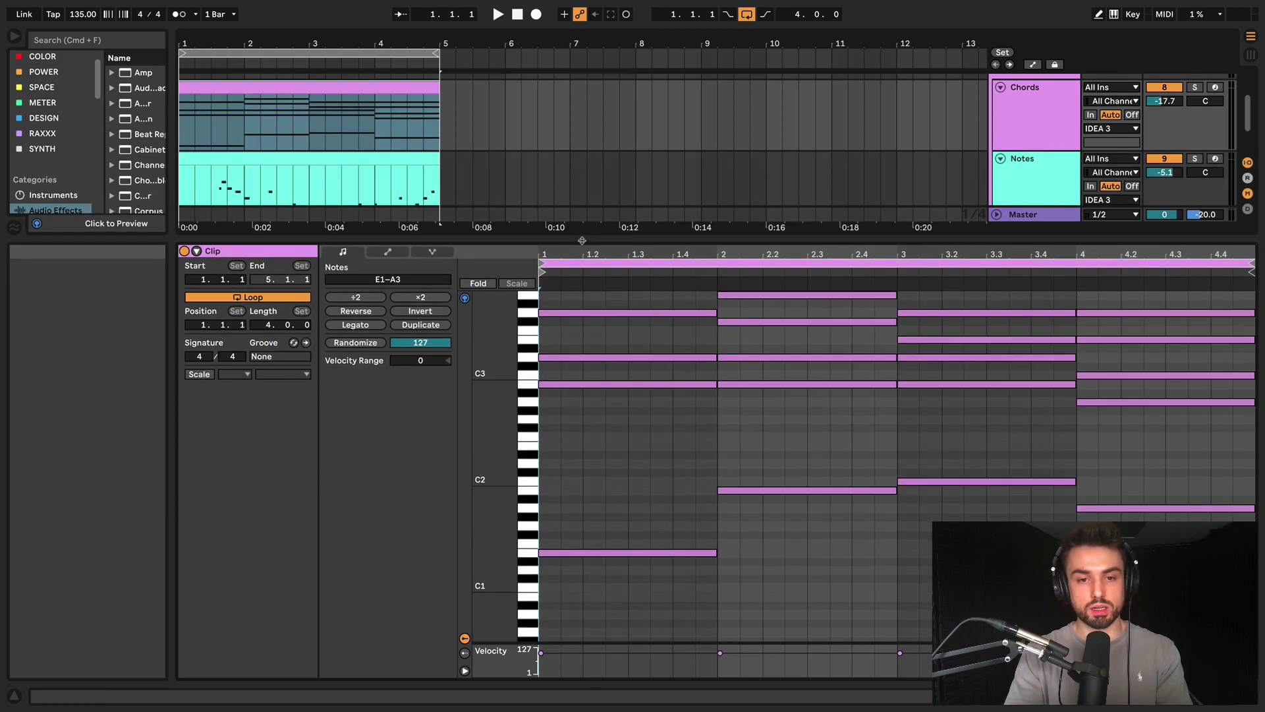
scroll(616, 413, up, 1)
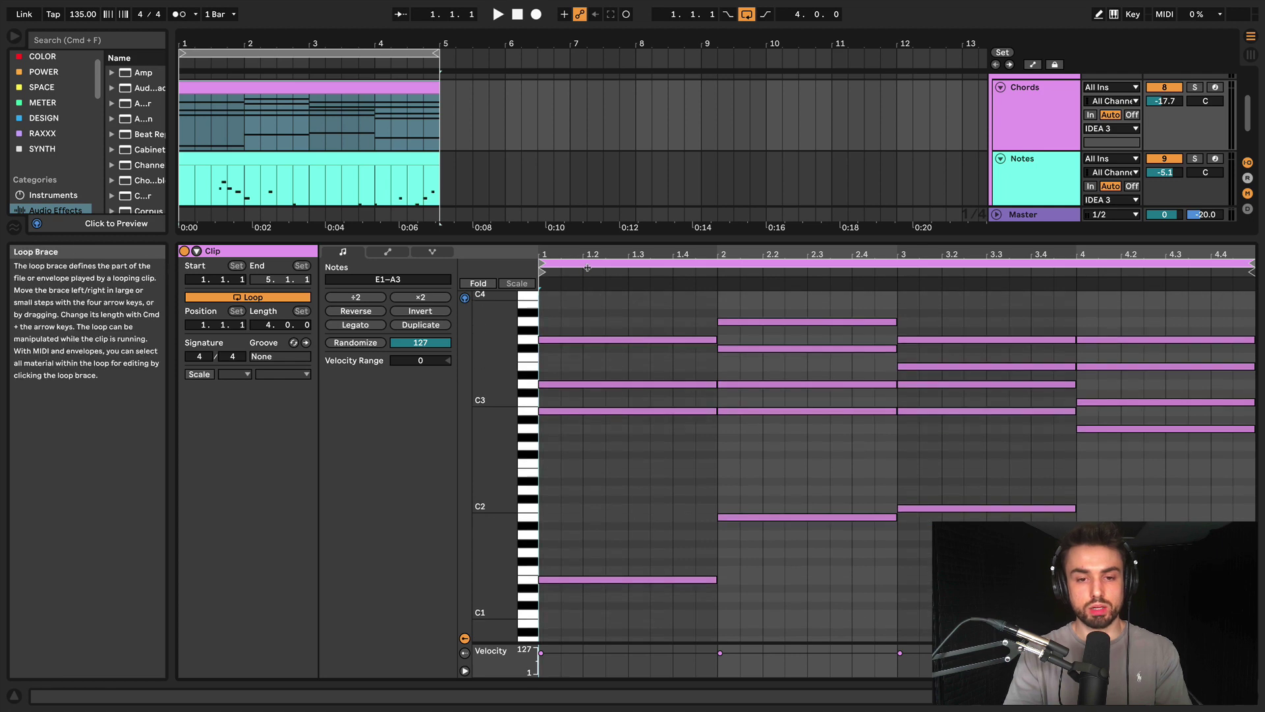
click(589, 287)
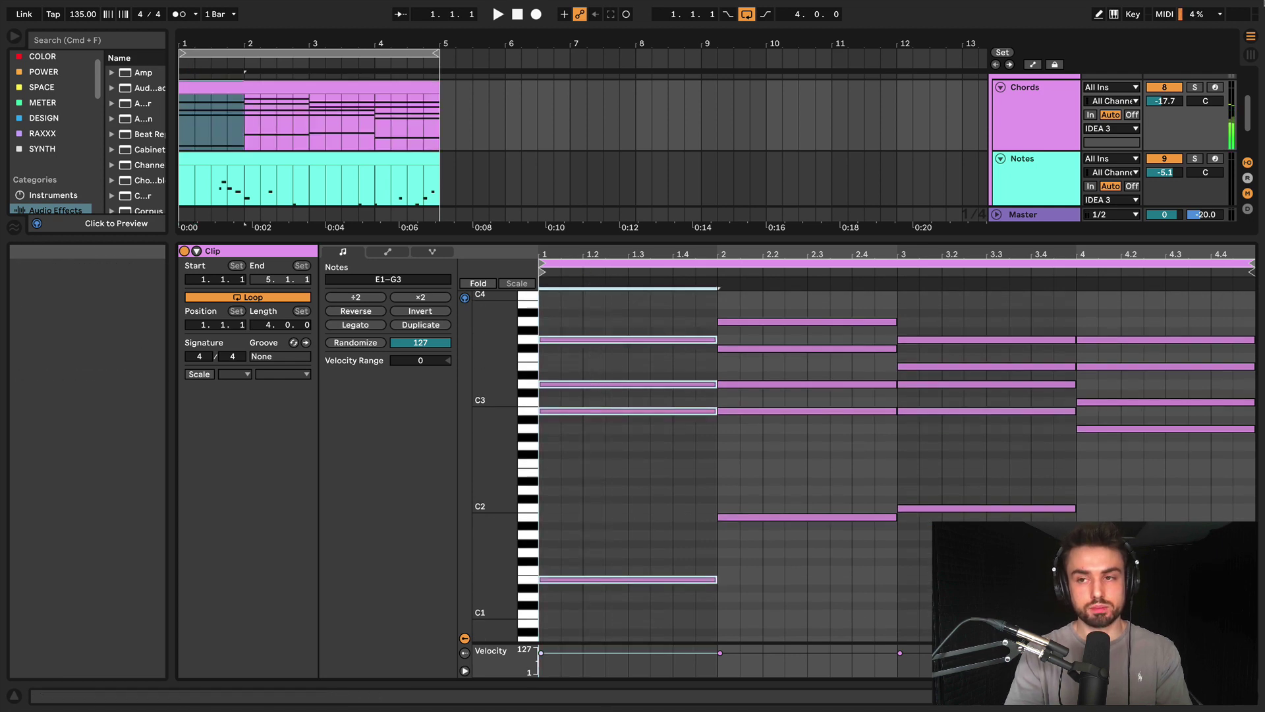
Solo the IDEA 3 Chords track, activate the IDEA 3 group, mute IDEA 2 and play the chord progression
click(1195, 87)
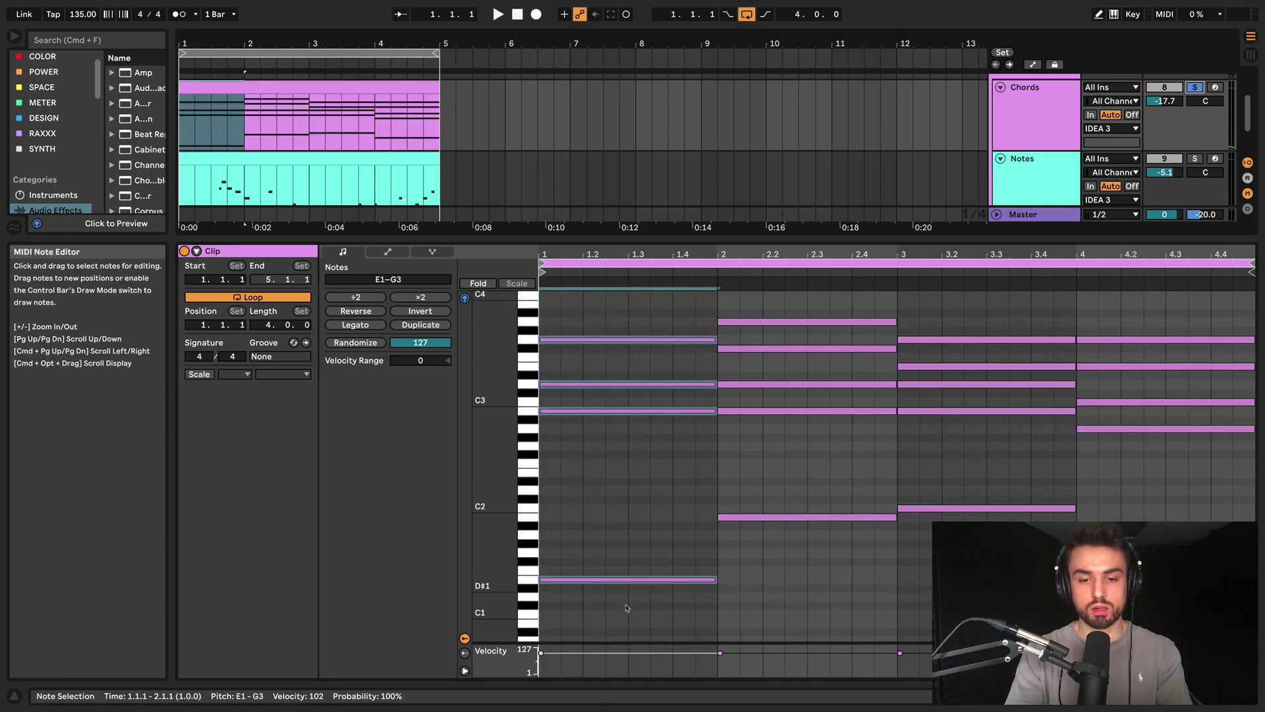
drag(627, 608, 627, 229)
scroll(1188, 121, up, 5)
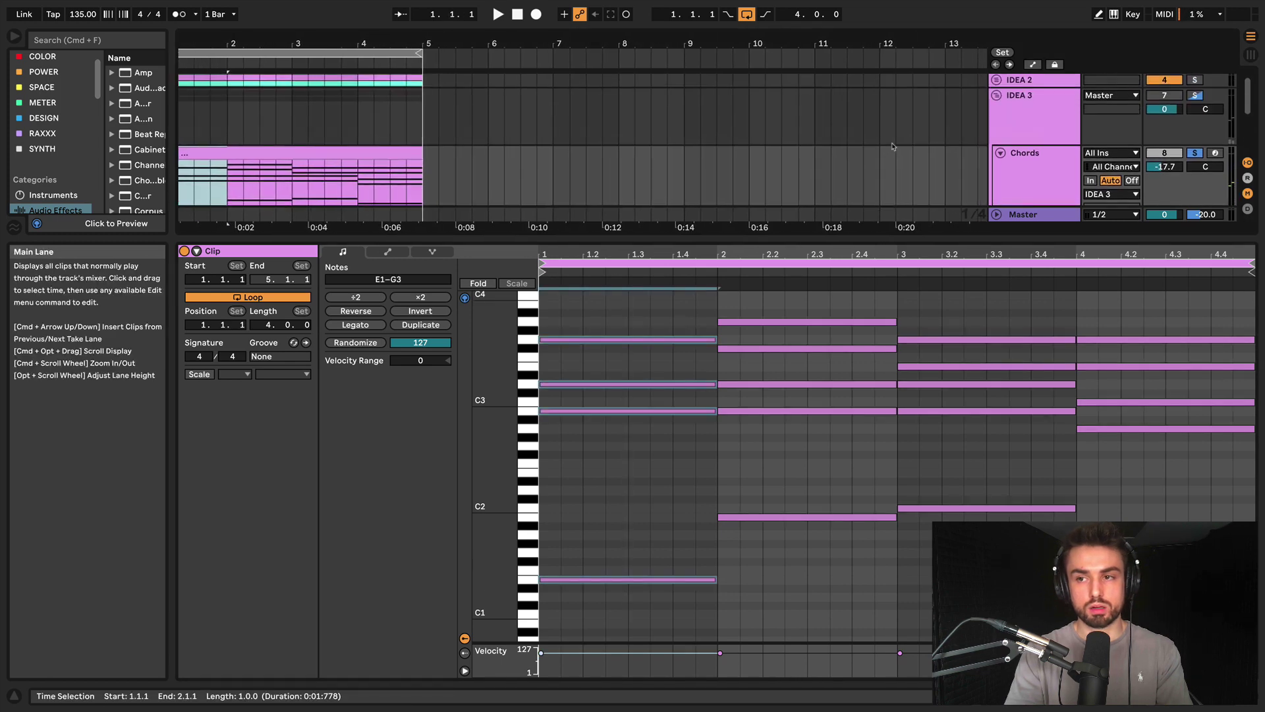
click(1167, 103)
click(1171, 90)
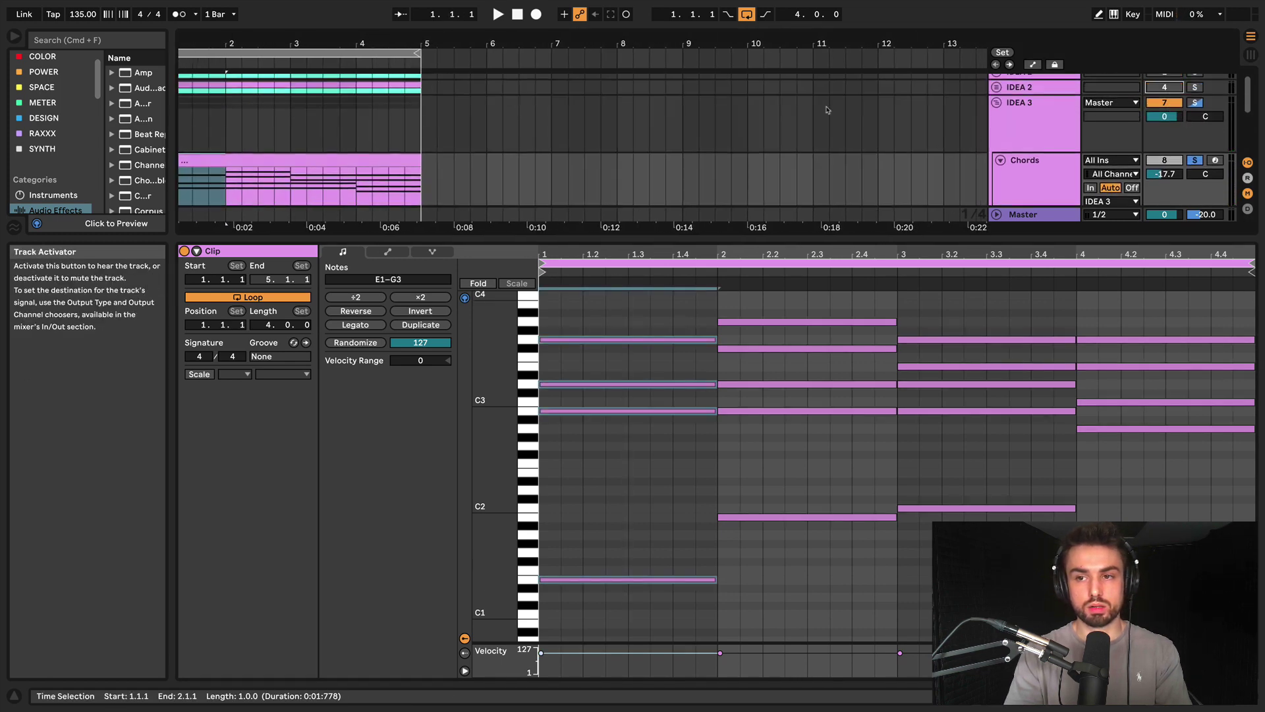
key(space)
scroll(804, 171, down, 1)
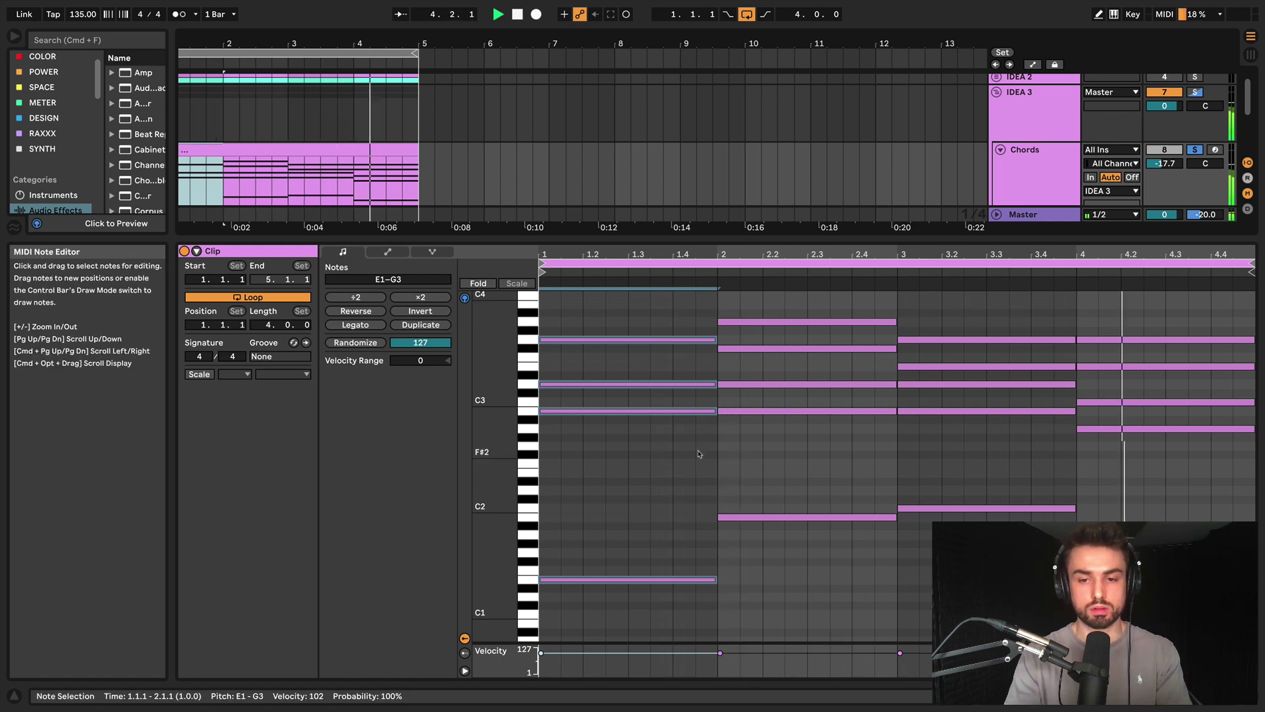
key(space)
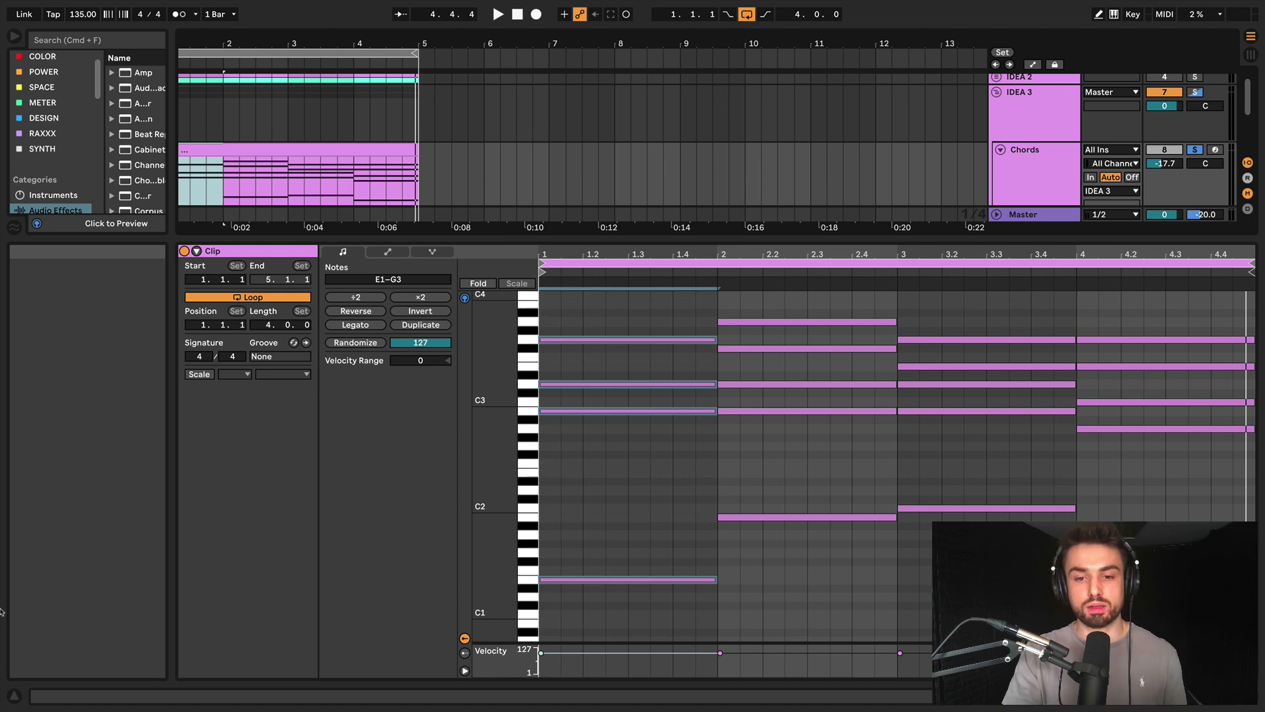
Shorten the first chord to three beats, ending at 1.4.1, and turn on the metronome during playback
scroll(639, 461, down, 2)
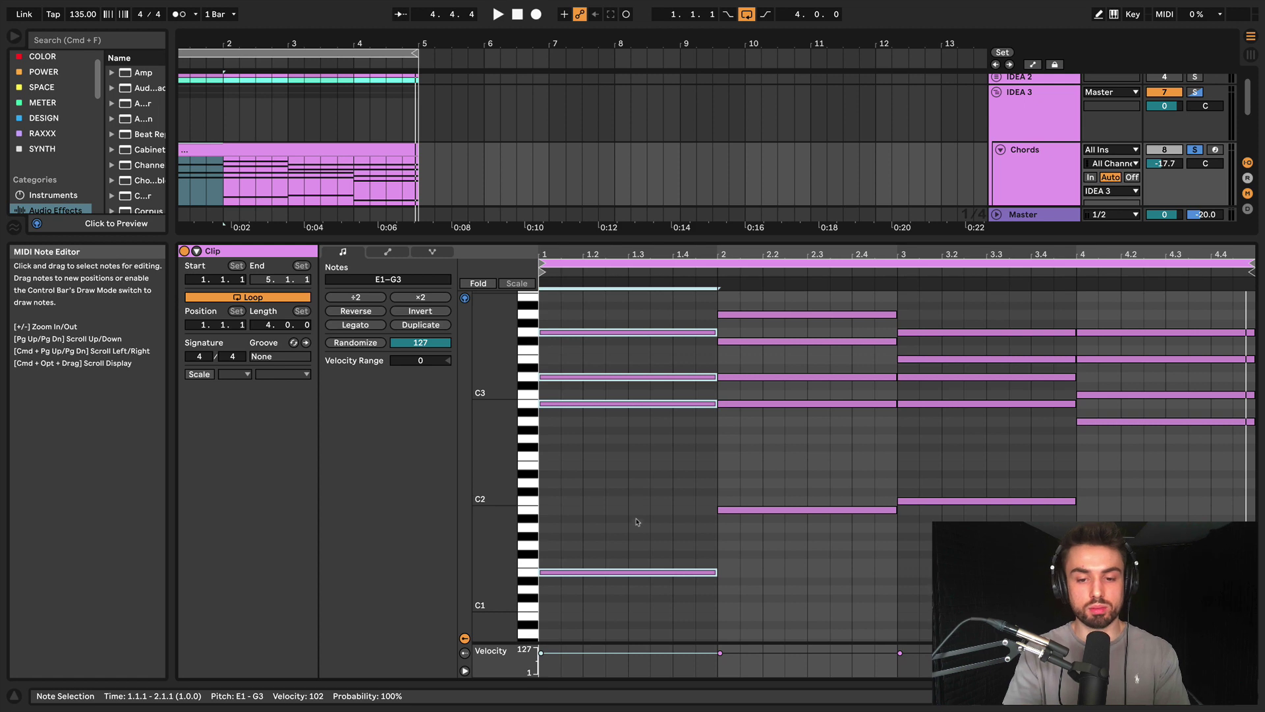
drag(644, 597, 634, 287)
key(space)
key(shift+Left)
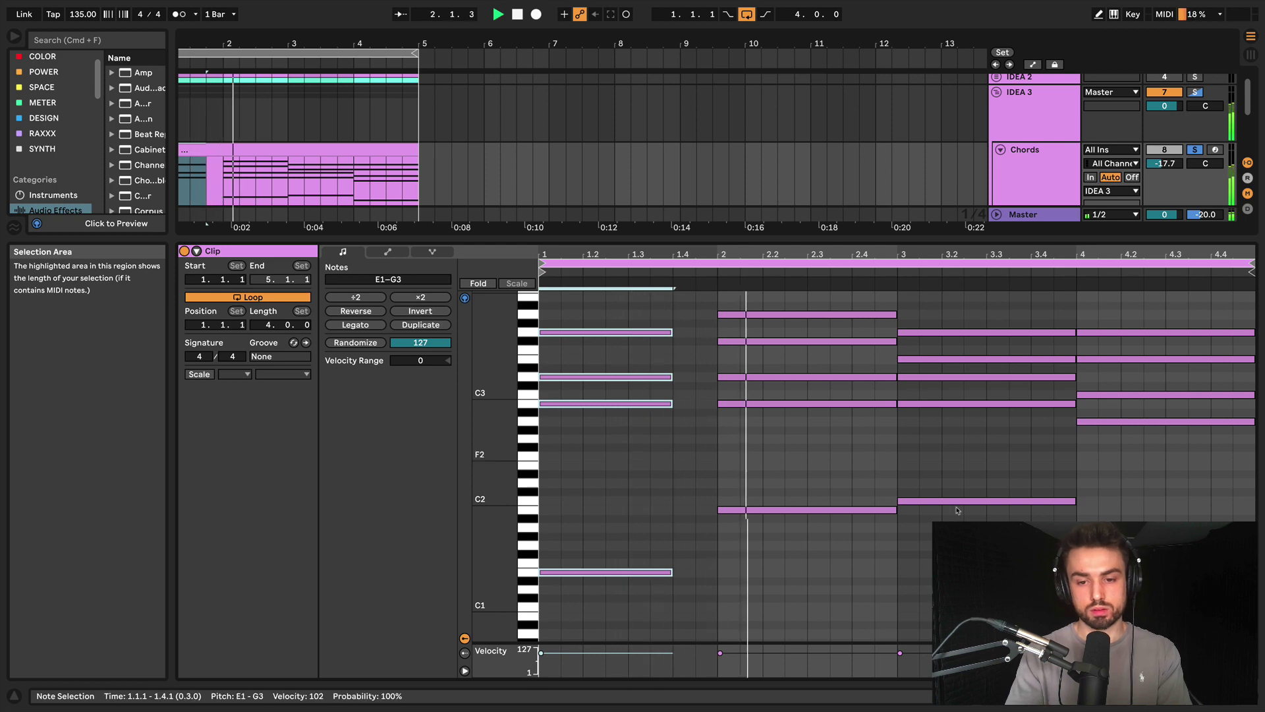
click(178, 14)
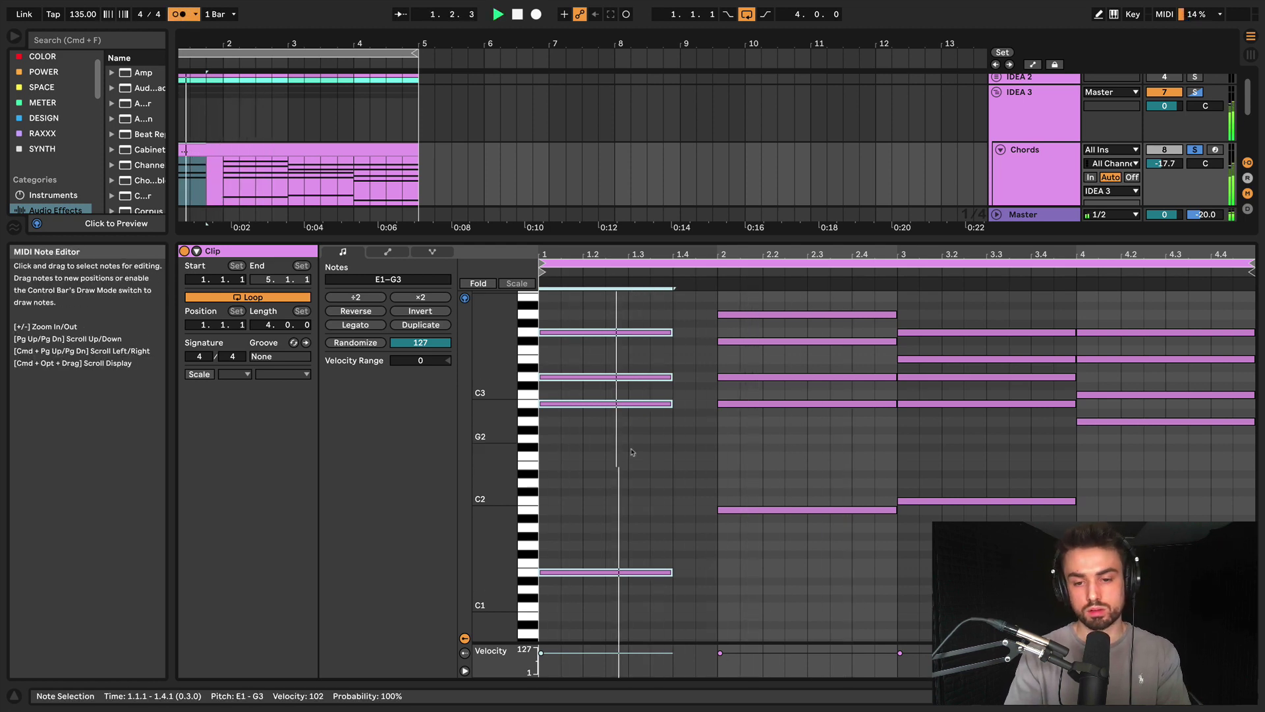
Move the second chord earlier to start at 1.4.3 and shorten it to end at 2.4.1
drag(780, 573, 784, 305)
key(Left)
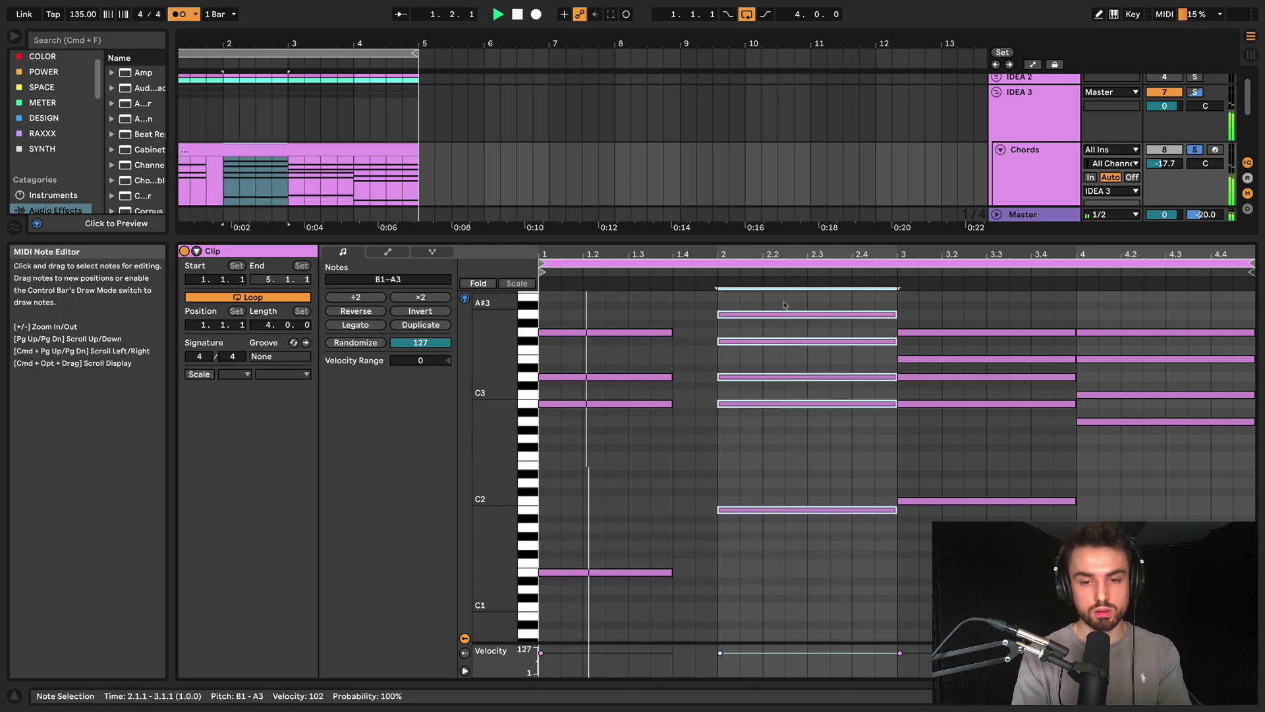
key(shift+Left)
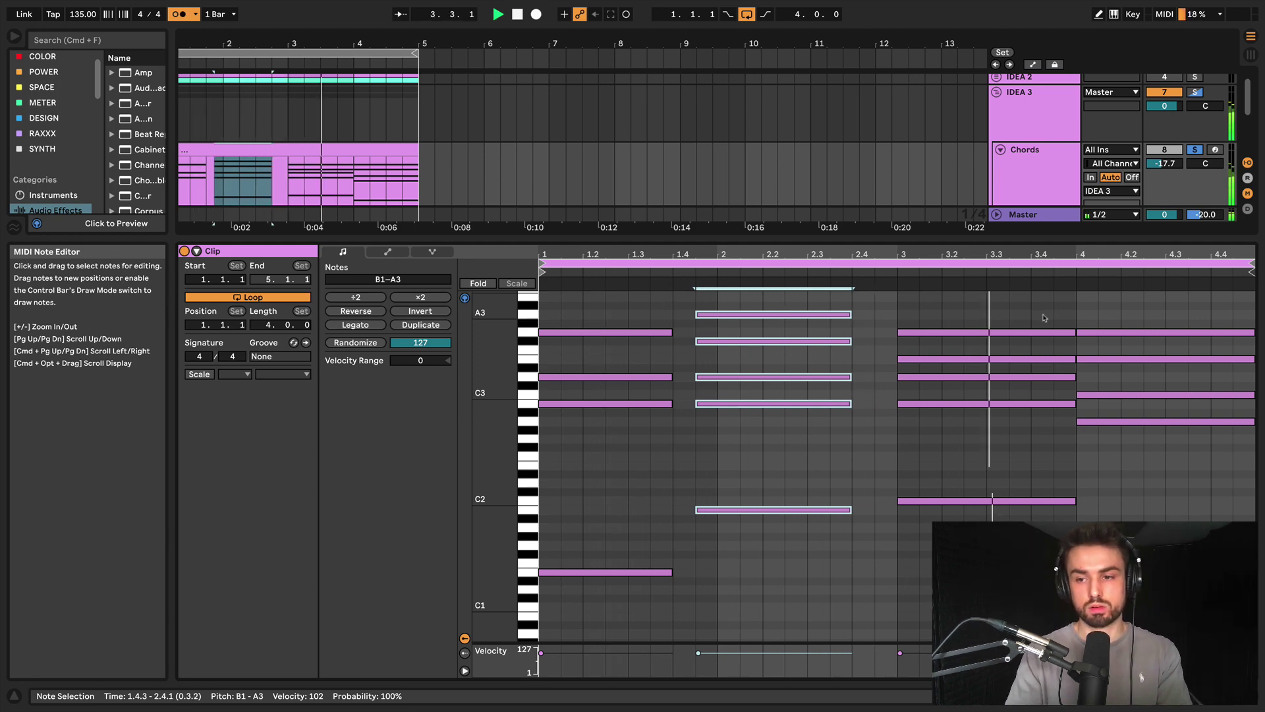
Shorten the third chord in bar 3 to three beats
drag(988, 541, 995, 313)
key(shift+Left)
key(shift+Left)
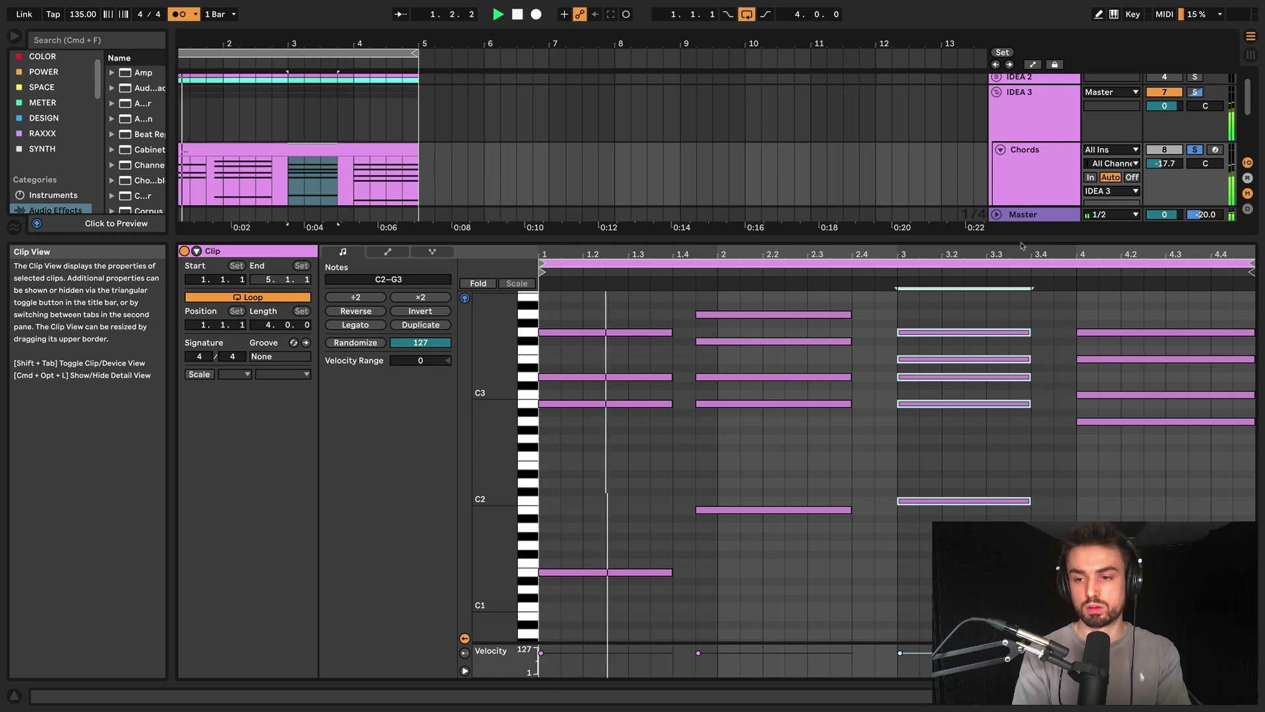
key(space)
Move the fourth chord earlier to start at 3.4.3 and shorten it to three beats
drag(1157, 558, 1158, 334)
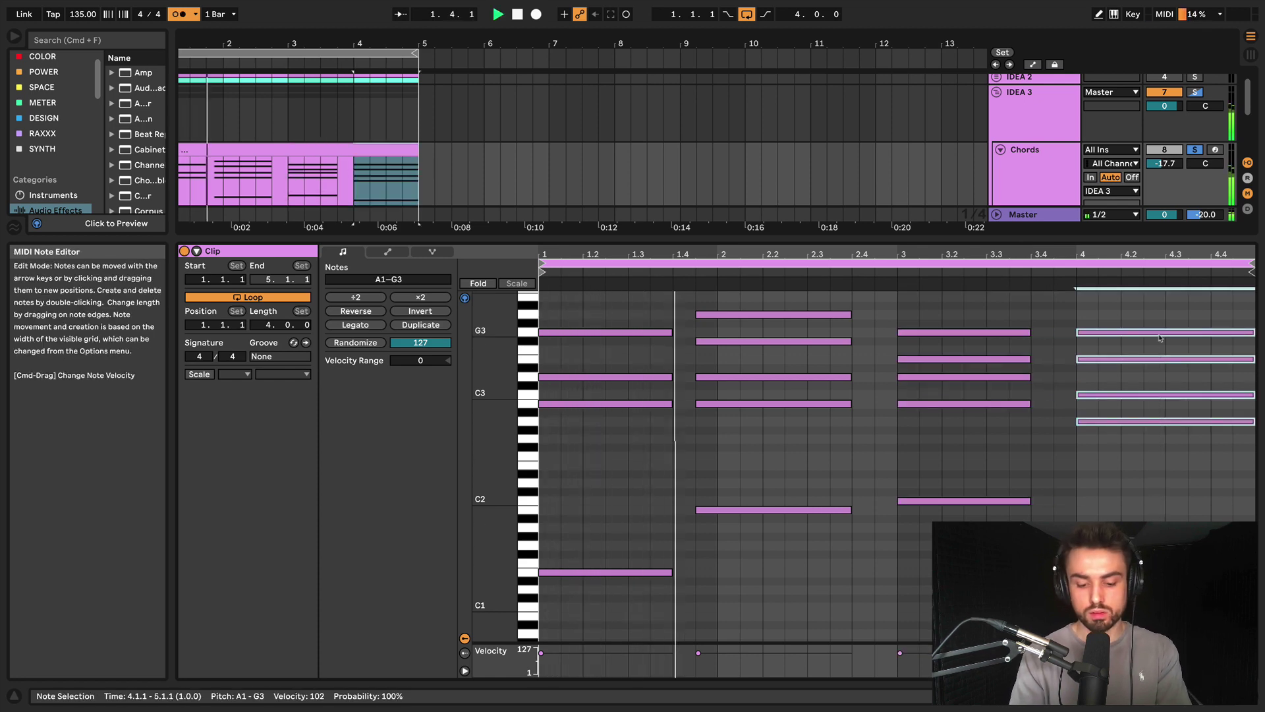
key(Left)
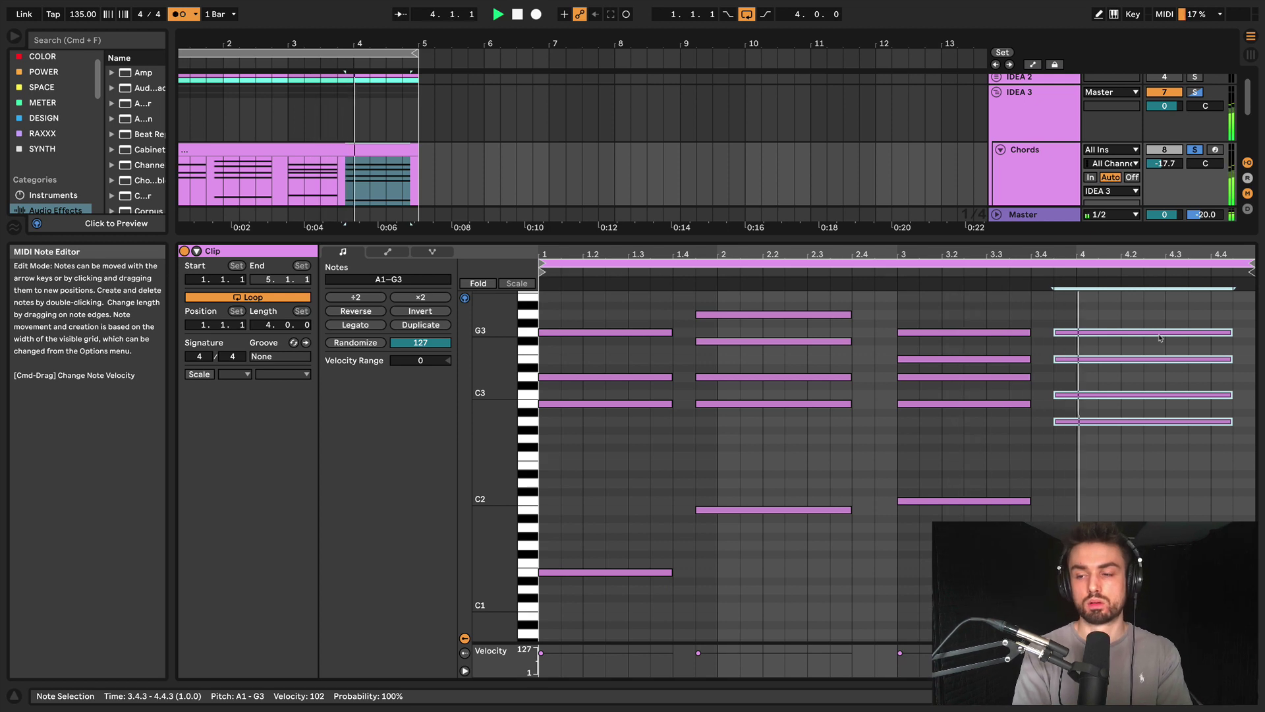
key(shift+Left)
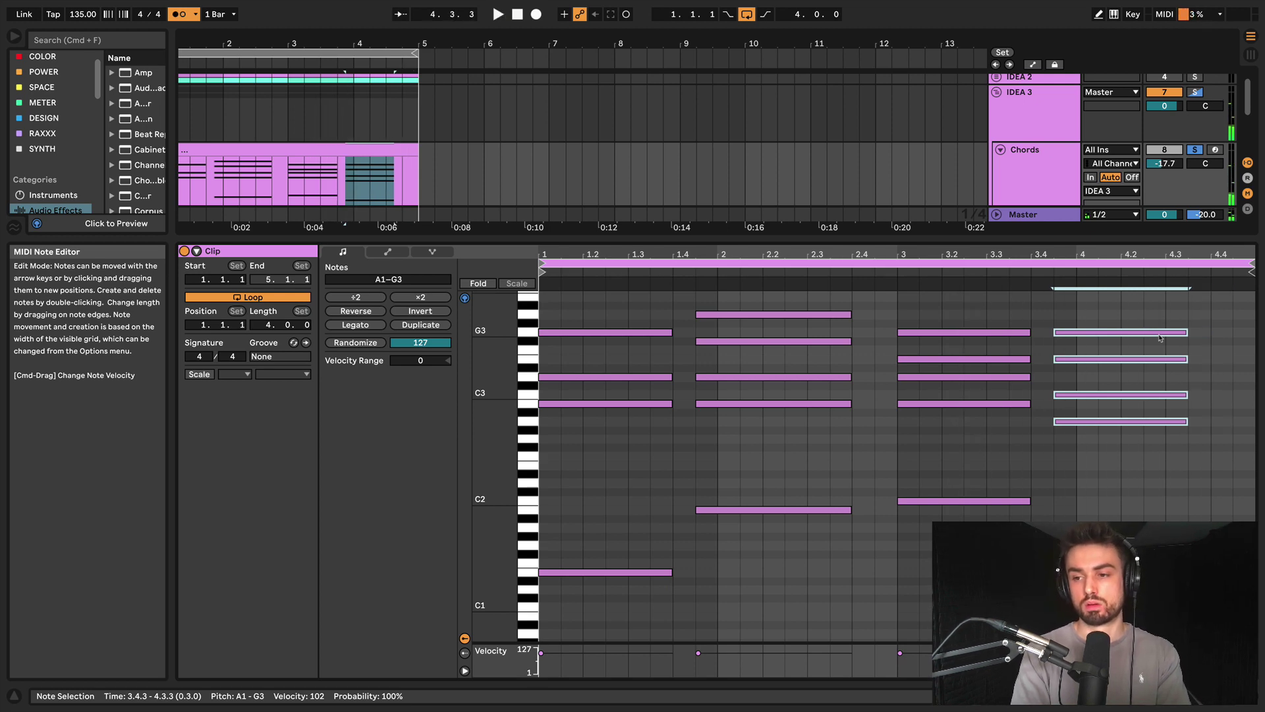
Duplicate the fourth chord, transpose the copy up two semitones and move it to start at 4.4.1
key(super+d)
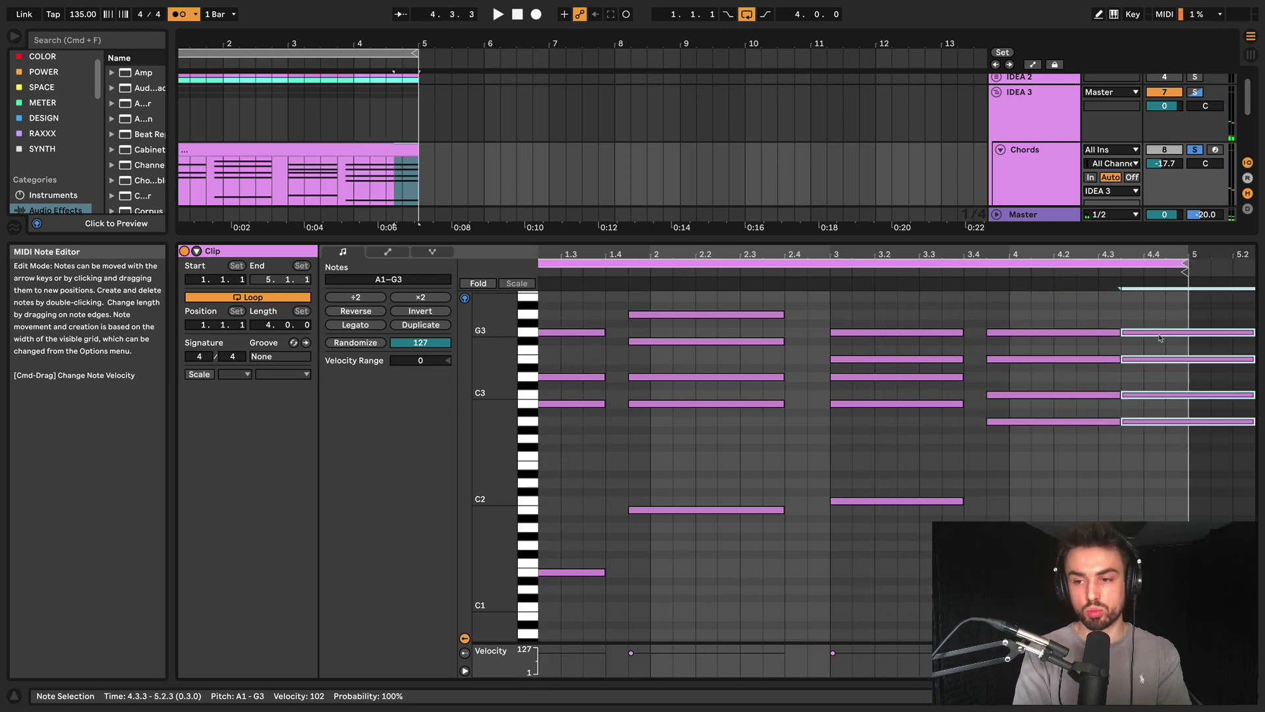
key(Up)
key(Up)
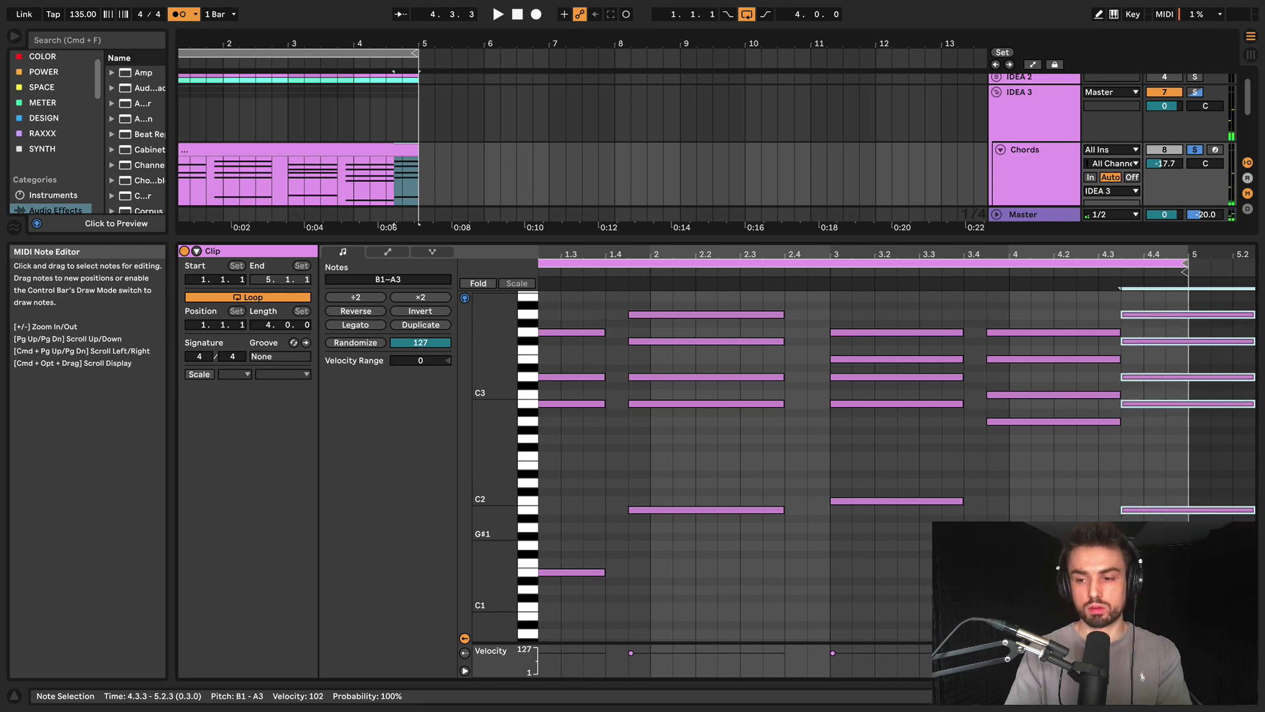
key(space)
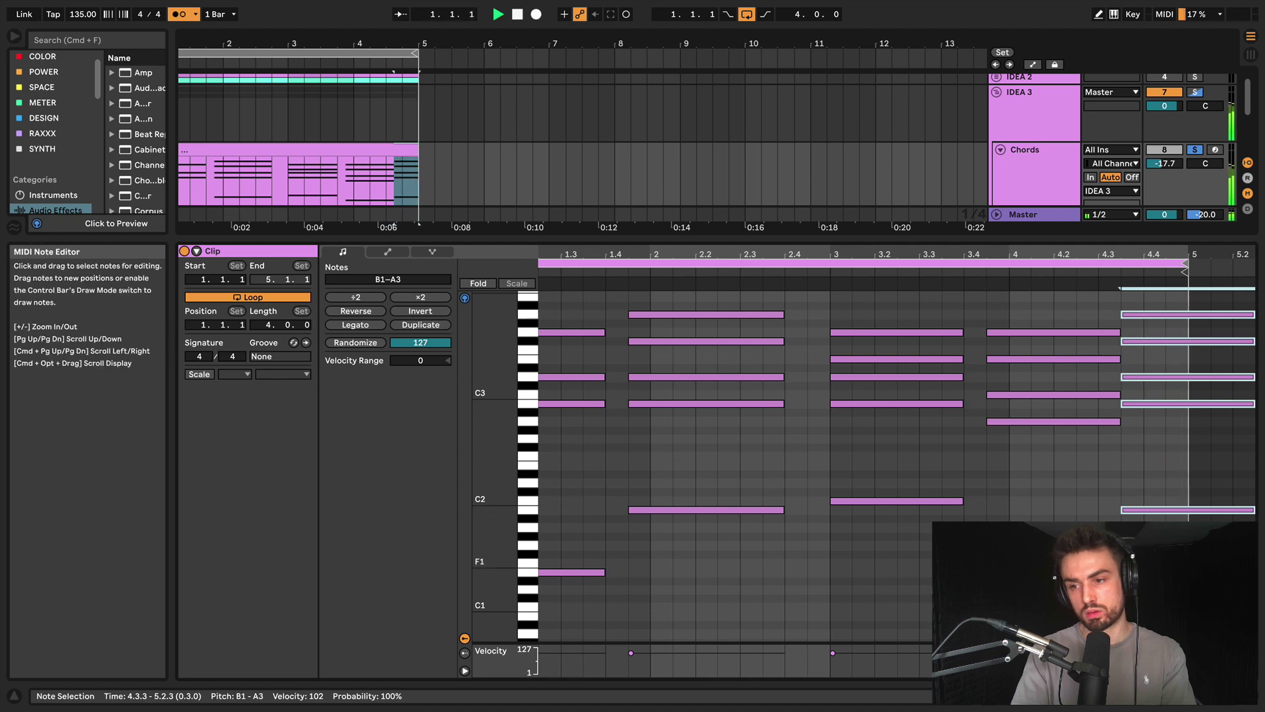
key(Right)
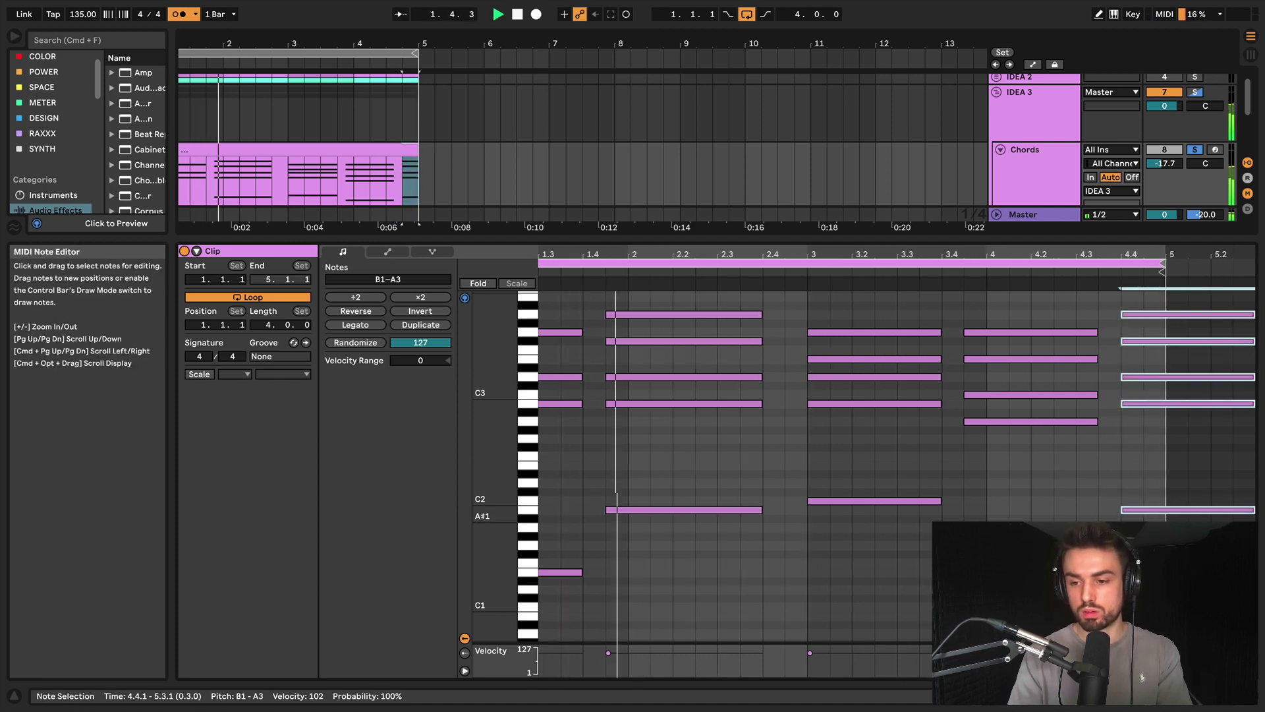
Lengthen the fourth chord to end at 4.4.1, where the transposed copy starts, and audition the new rhythm
key(space)
drag(1061, 553, 1058, 245)
key(shift+Right)
key(space)
key(space)
key(space)
key(space)
Trim the second chord's start to 2.1.1 and add short notes at 1.4.3 on A3, F#3, D3 and B2
mouse_move(731, 535)
mouse_down()
mouse_move(724, 284)
mouse_move(698, 314)
mouse_move(749, 300)
mouse_up()
click(749, 325)
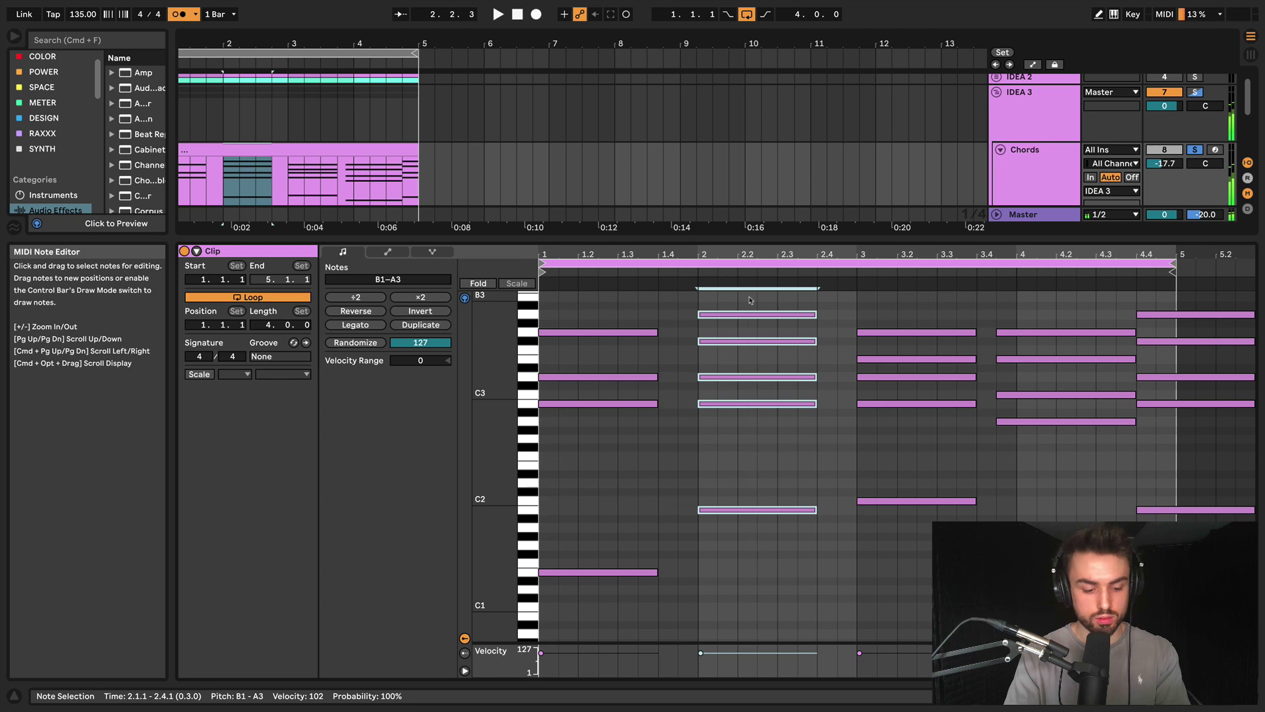
double_click(688, 315)
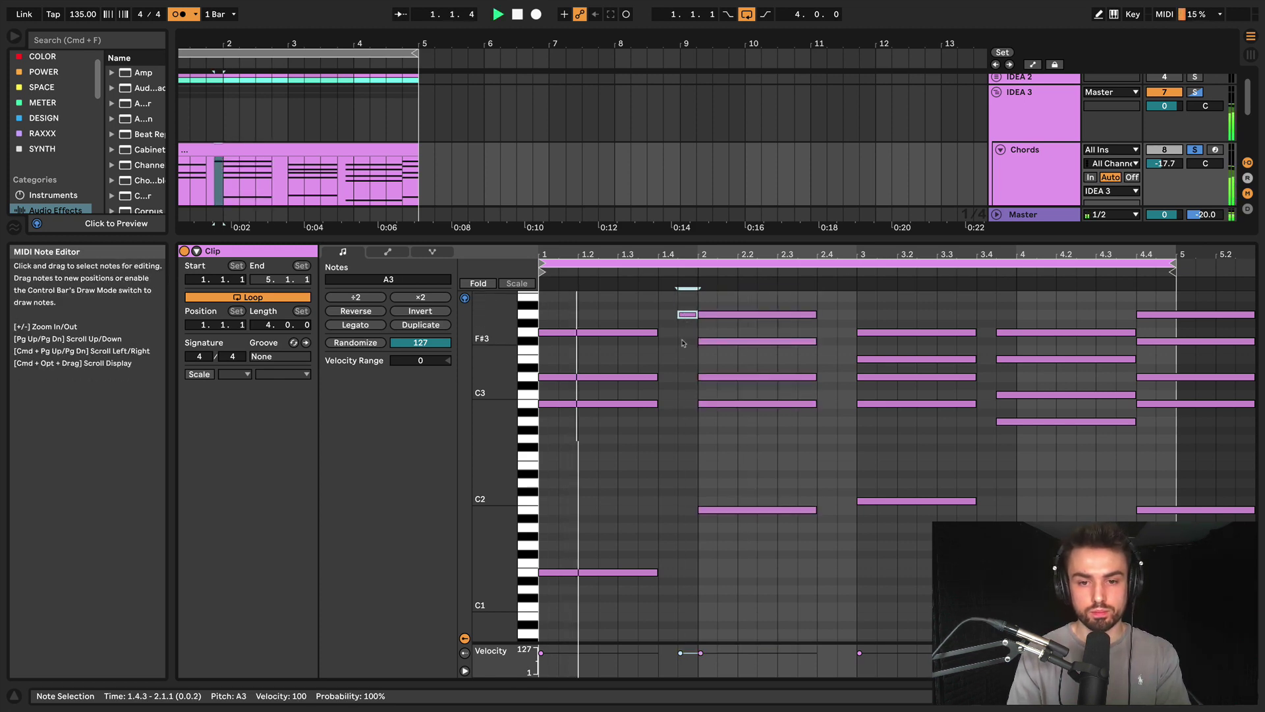
click(684, 344)
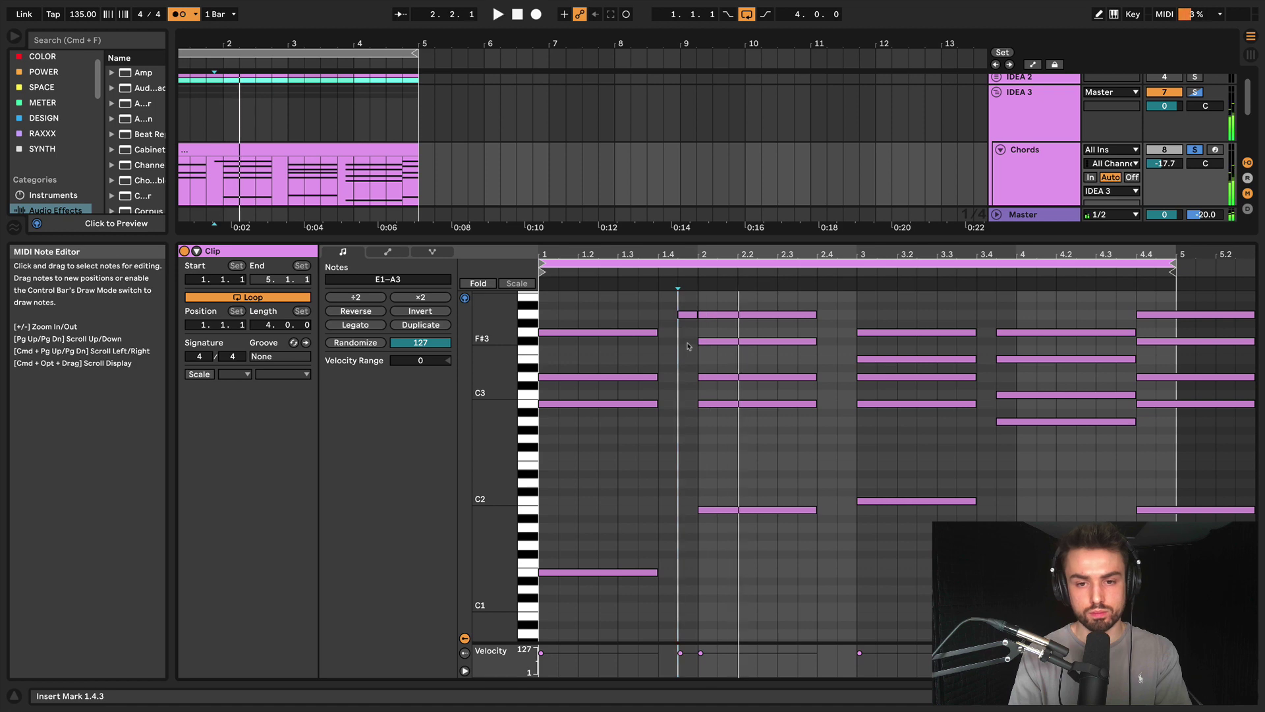
double_click(688, 341)
double_click(687, 386)
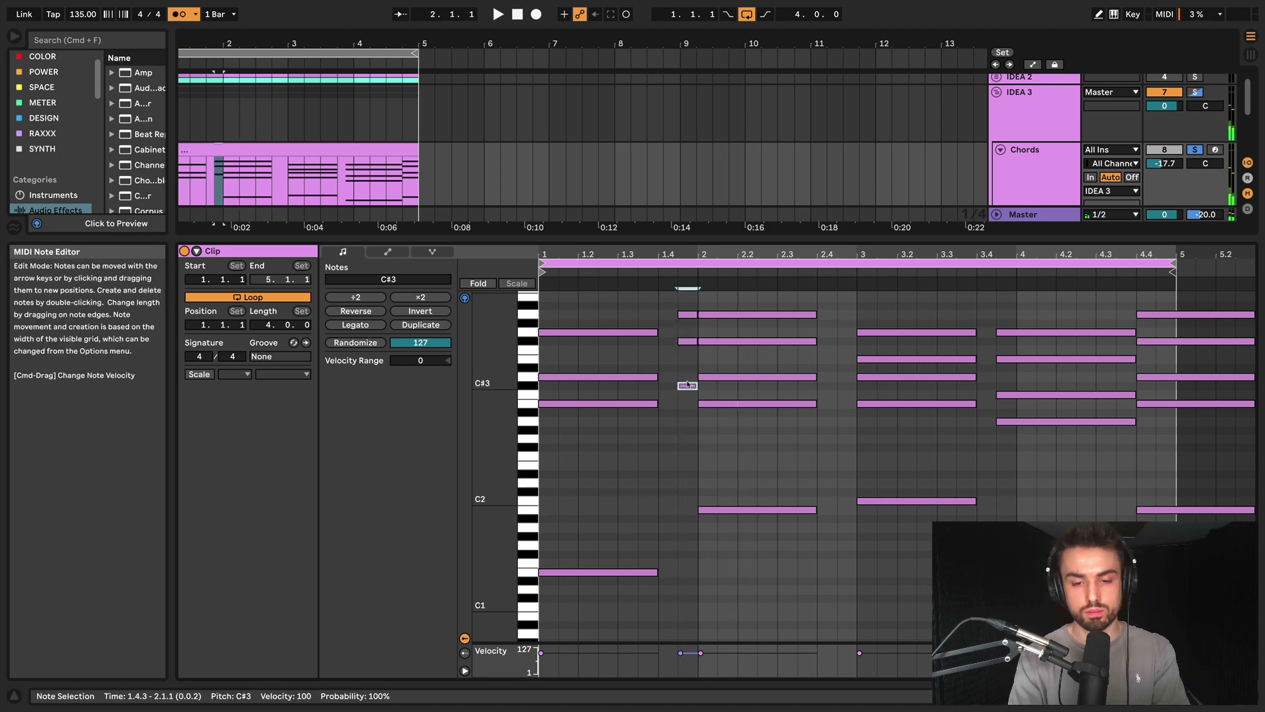
key(Down)
key(Down)
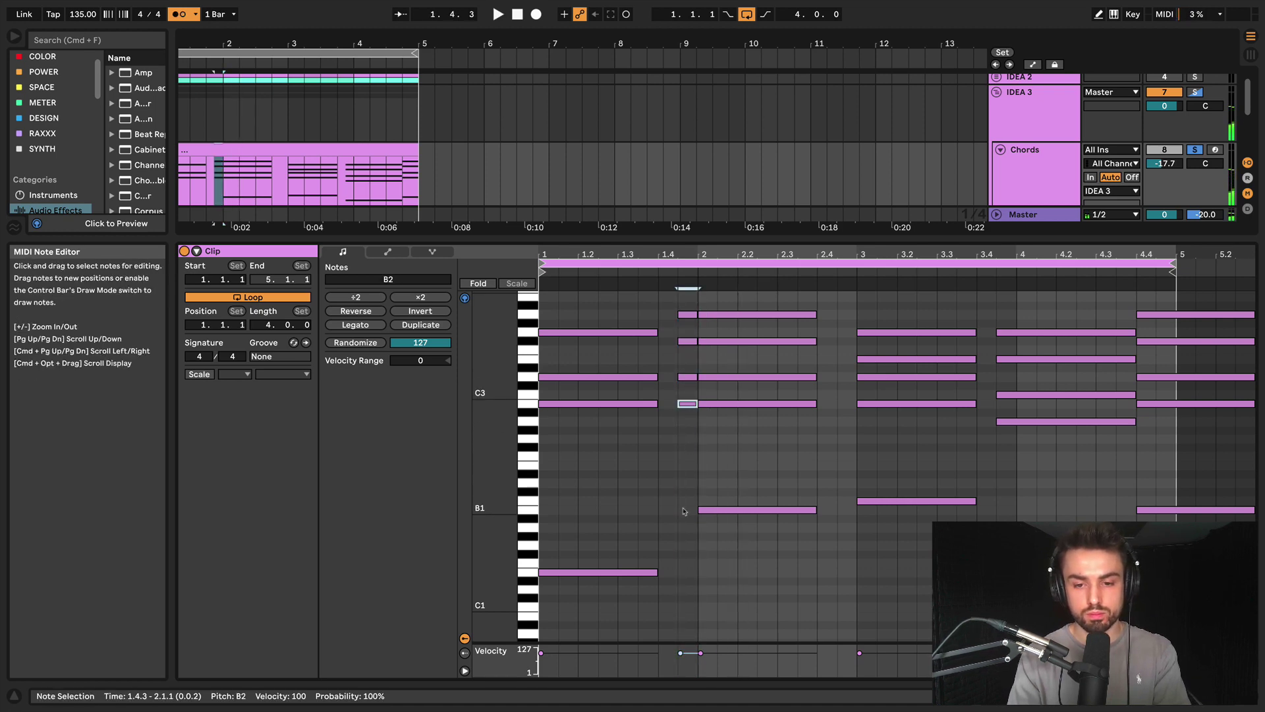
Move the long second chord to start at 2.1.3, shorten it to end at 2.4.1 and audition the rhythm
drag(697, 539, 717, 205)
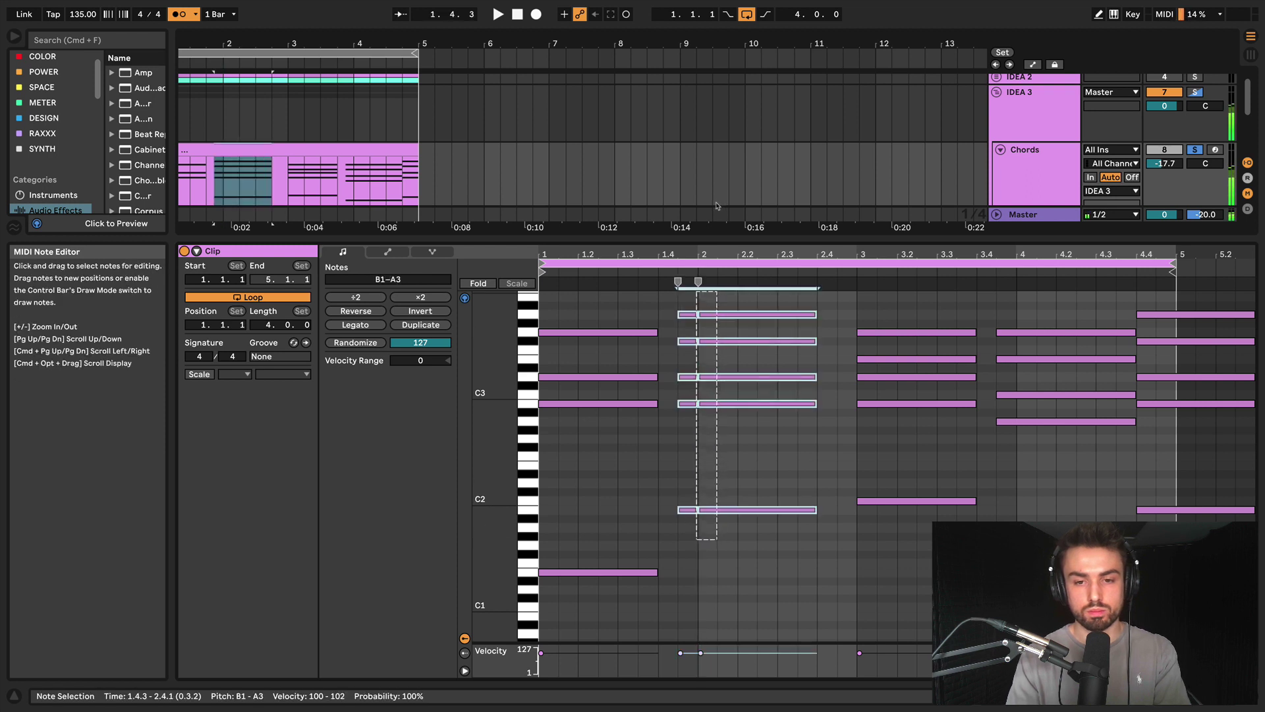
key(space)
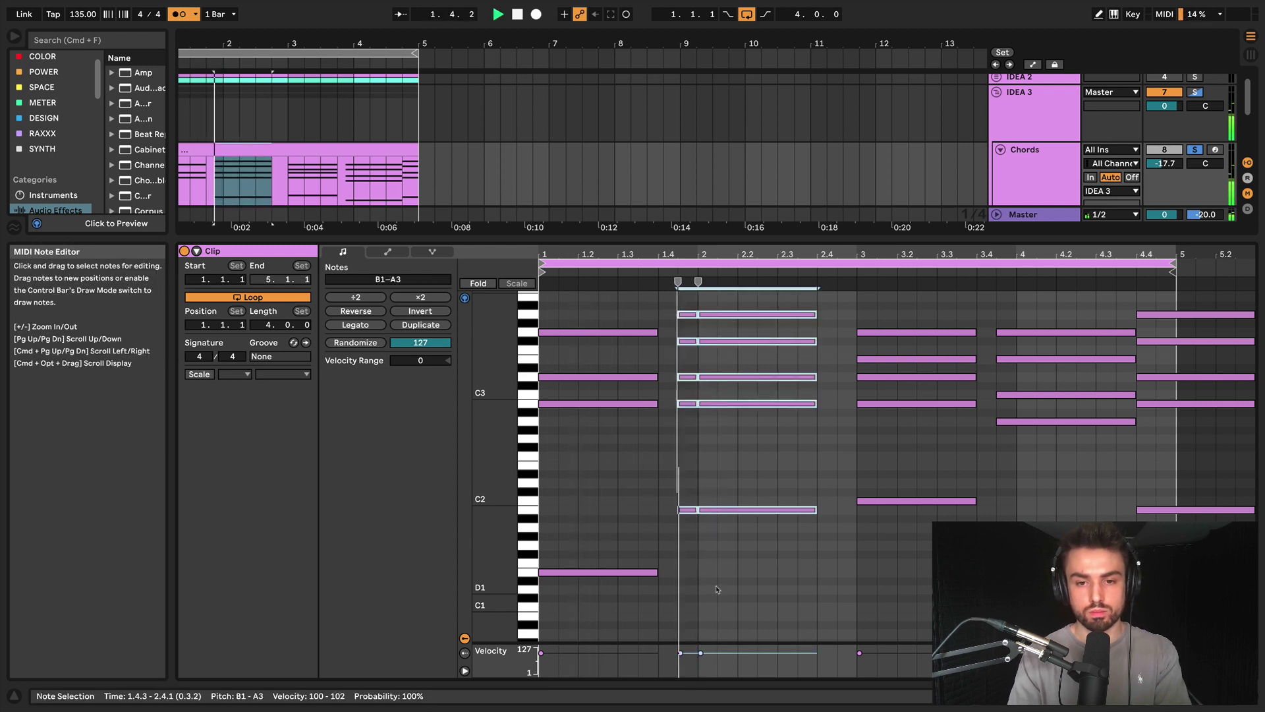
drag(718, 583, 728, 301)
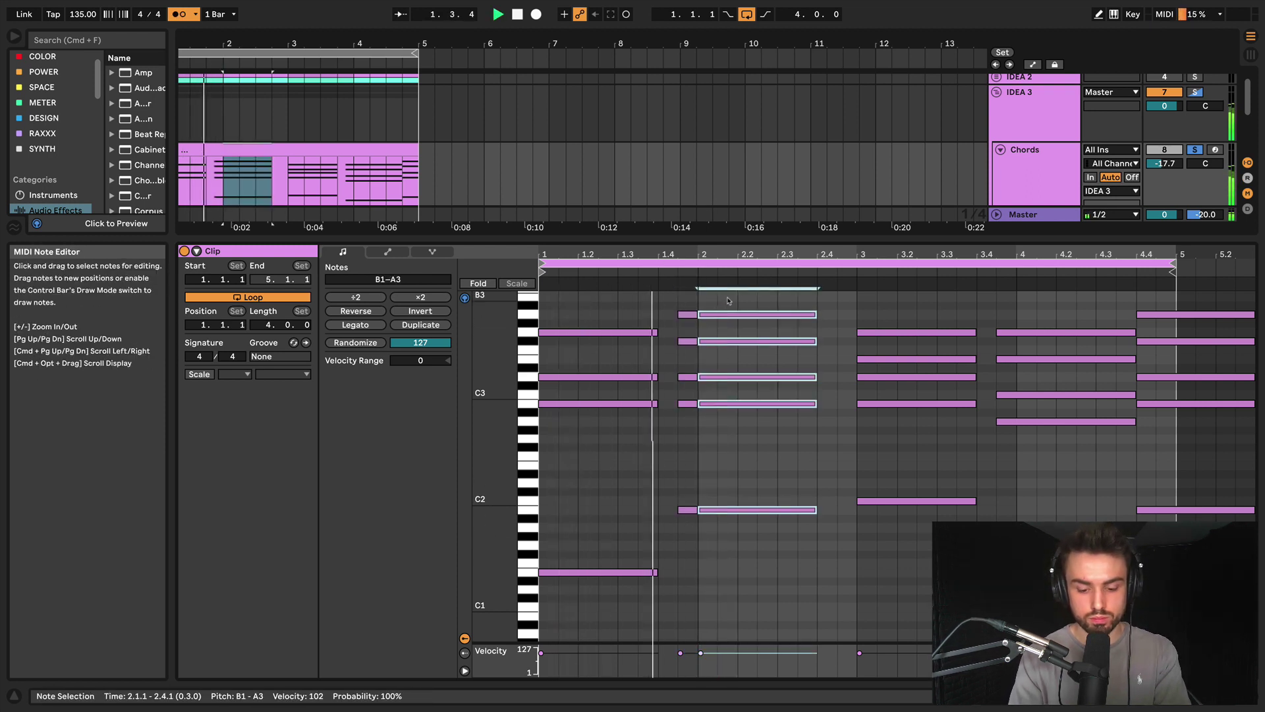
key(Right)
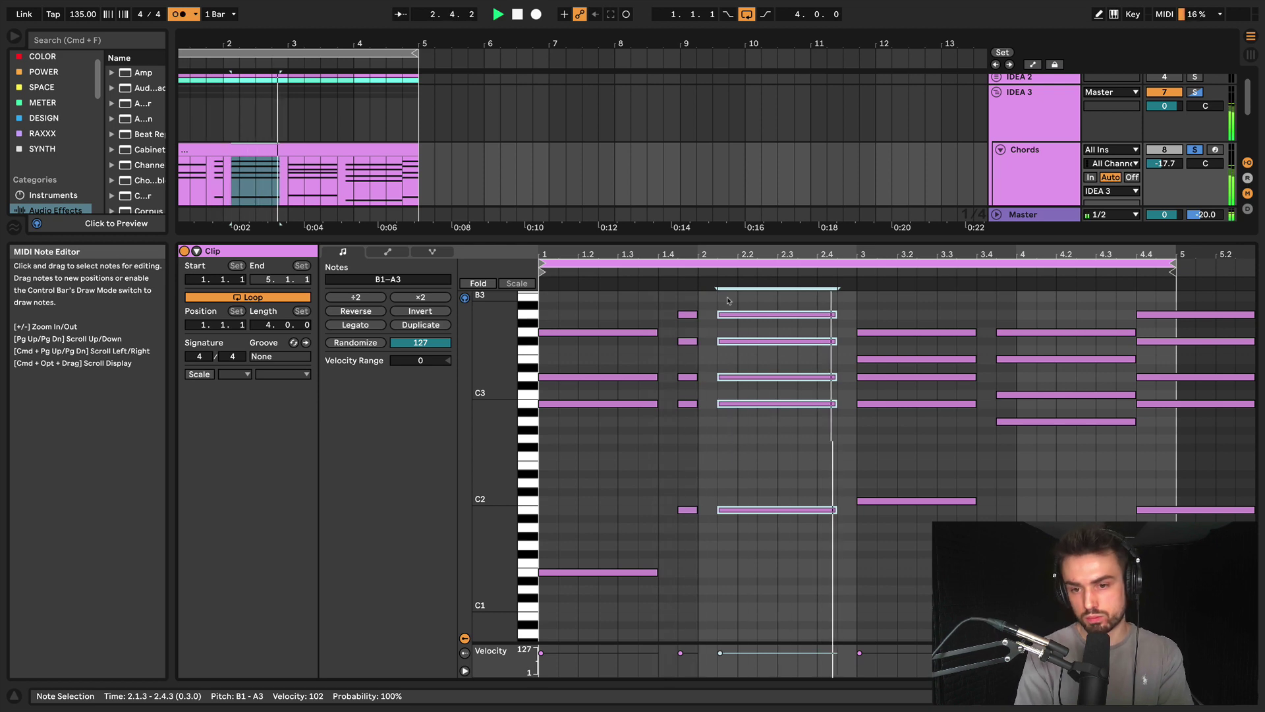
key(space)
key(space)
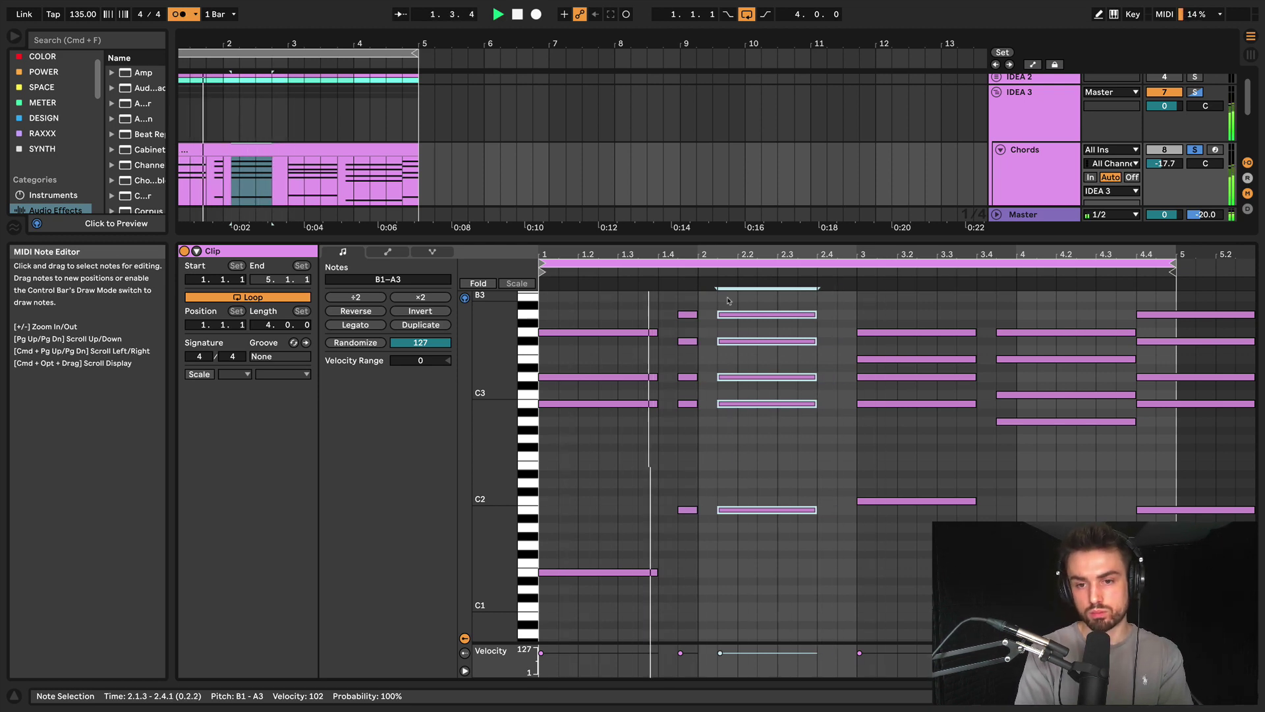
key(shift+Left)
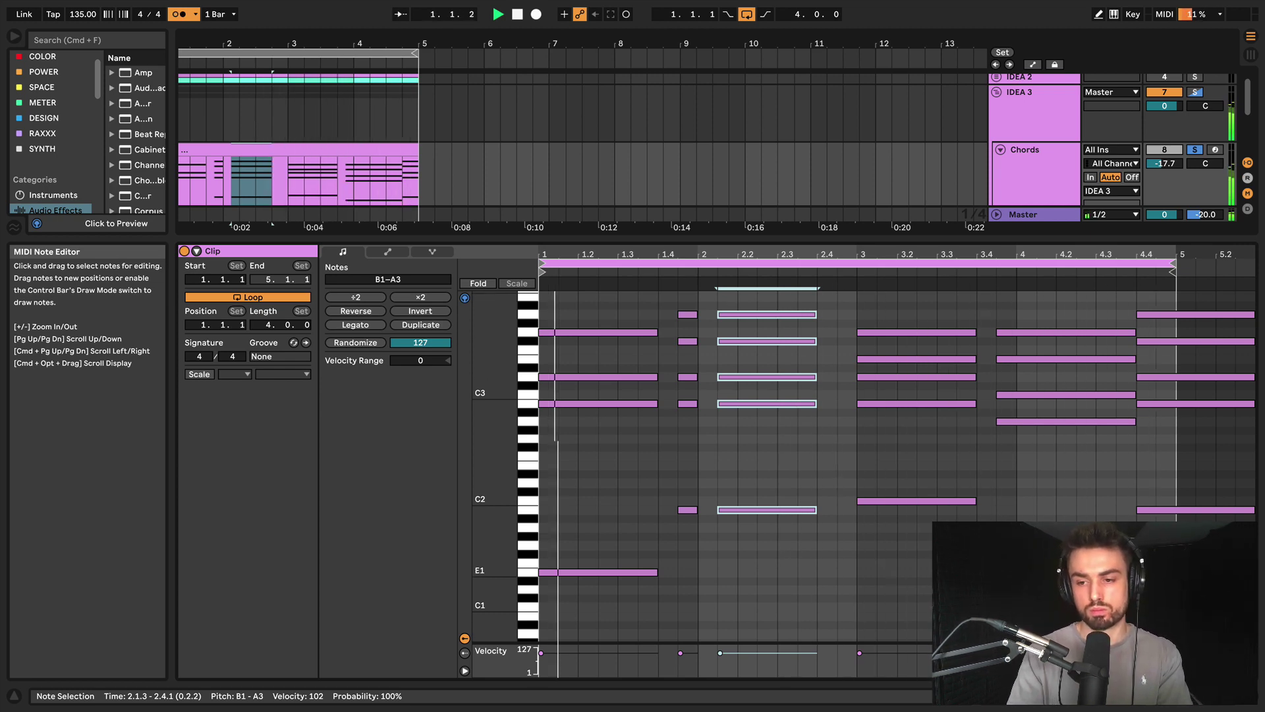
Shorten the fourth chord at 3.4.3 to a short stab ending at 4.1.1
drag(1099, 556, 1040, 290)
key(shift+Left)
key(shift+Left)
key(shift+Left)
key(shift+Left)
key(shift+Left)
key(shift+Left)
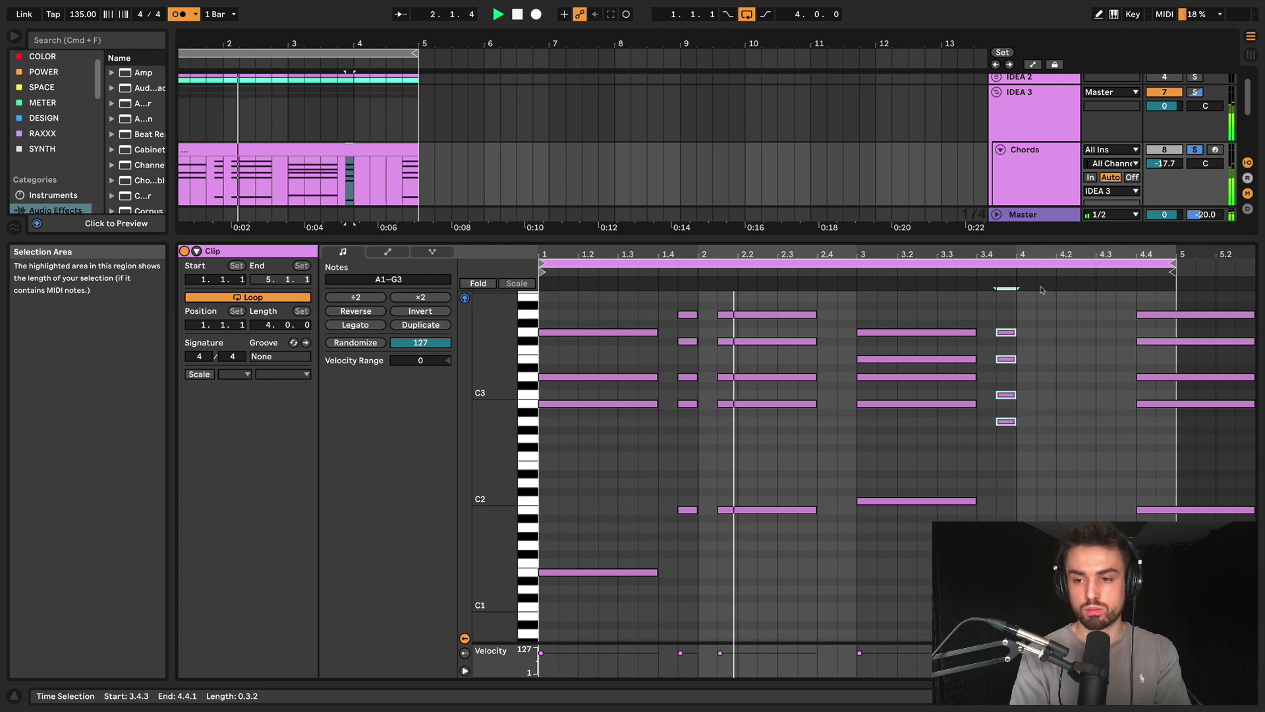
Duplicate the short stab chord at 3.4.3, move the copy to start at 4.1.3 and lengthen it to end at 4.4.1
key(super+d)
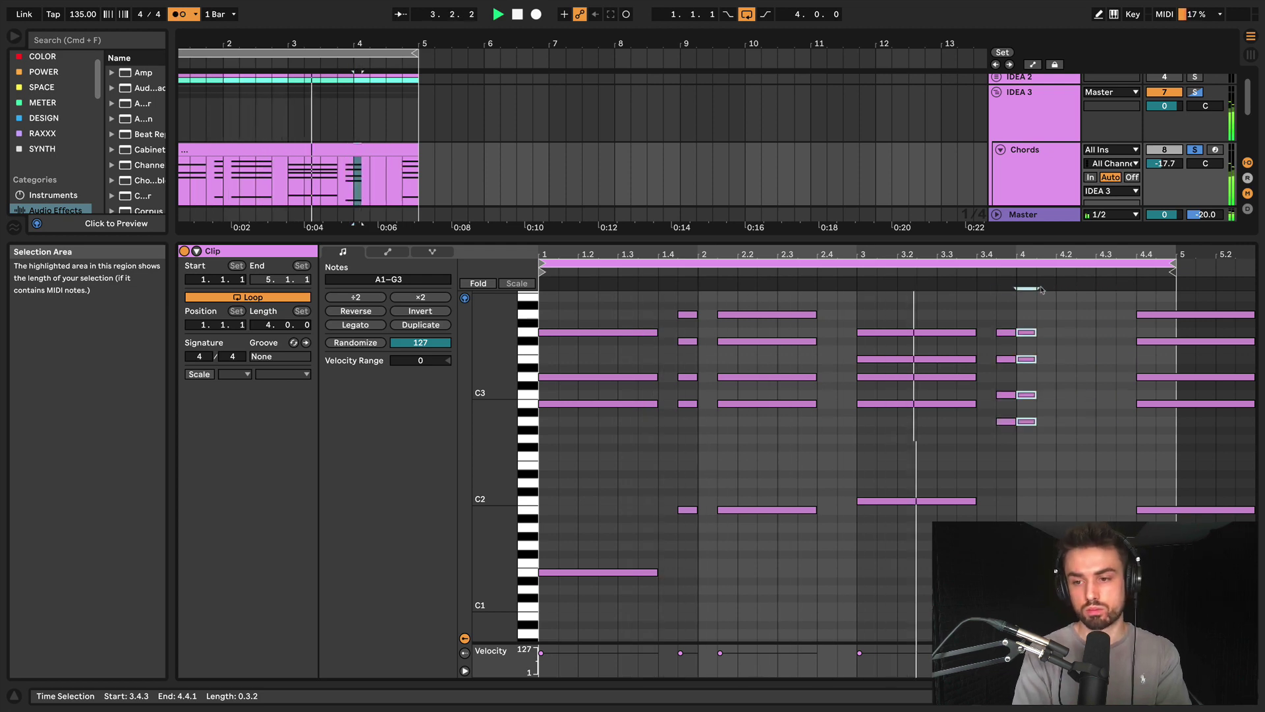
key(Right)
key(shift+Right)
key(shift+Right)
key(shift+Right)
key(shift+Right)
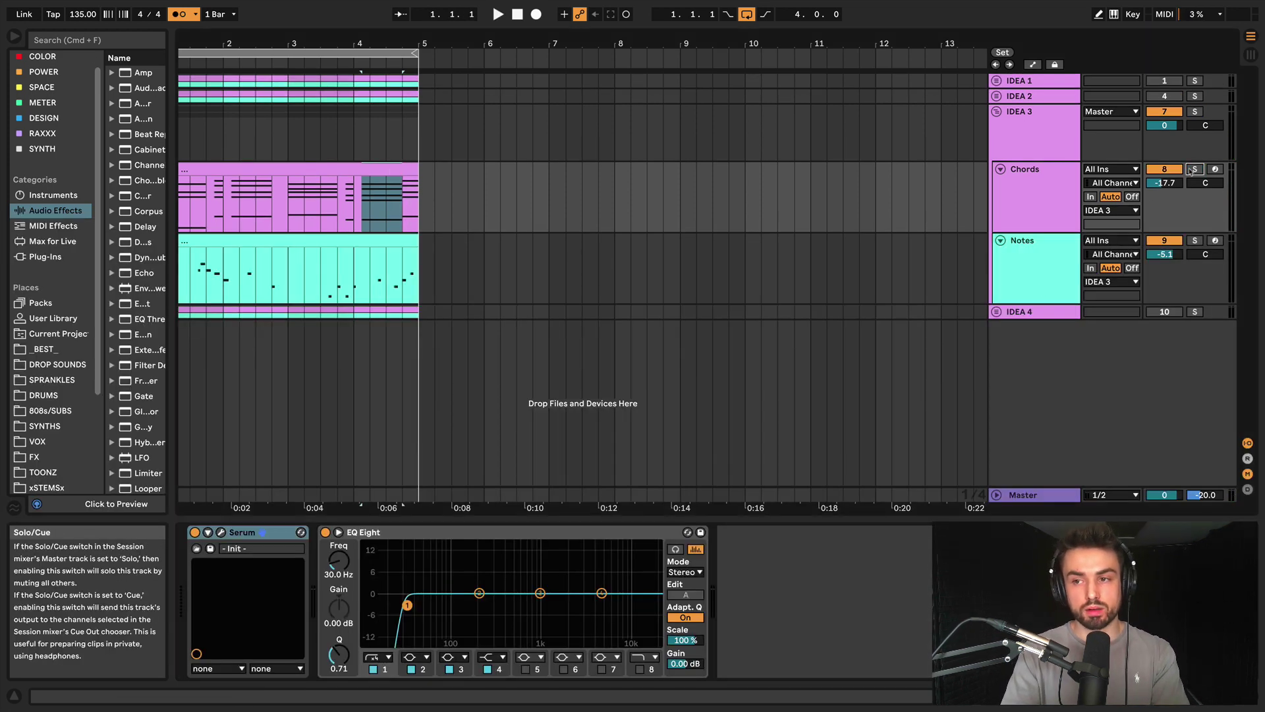
Play back IDEA 3's new chord rhythm together with its melody
key(space)
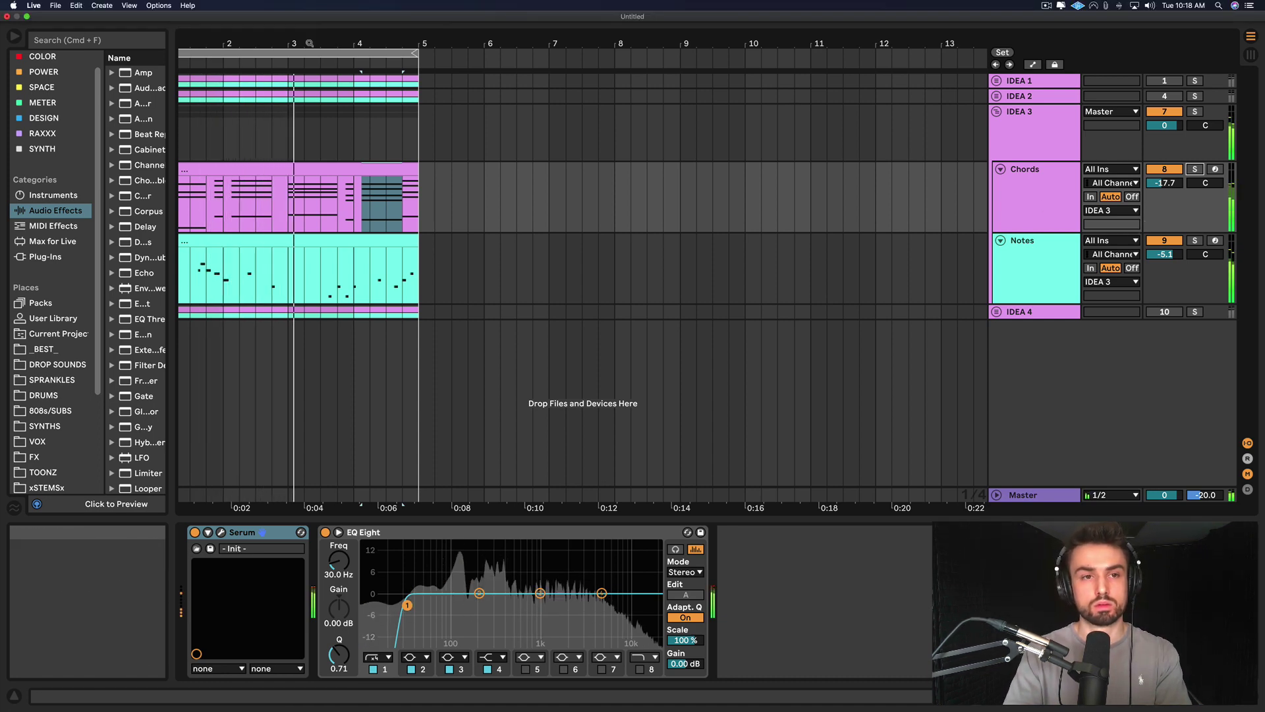
drag(310, 44, 319, 44)
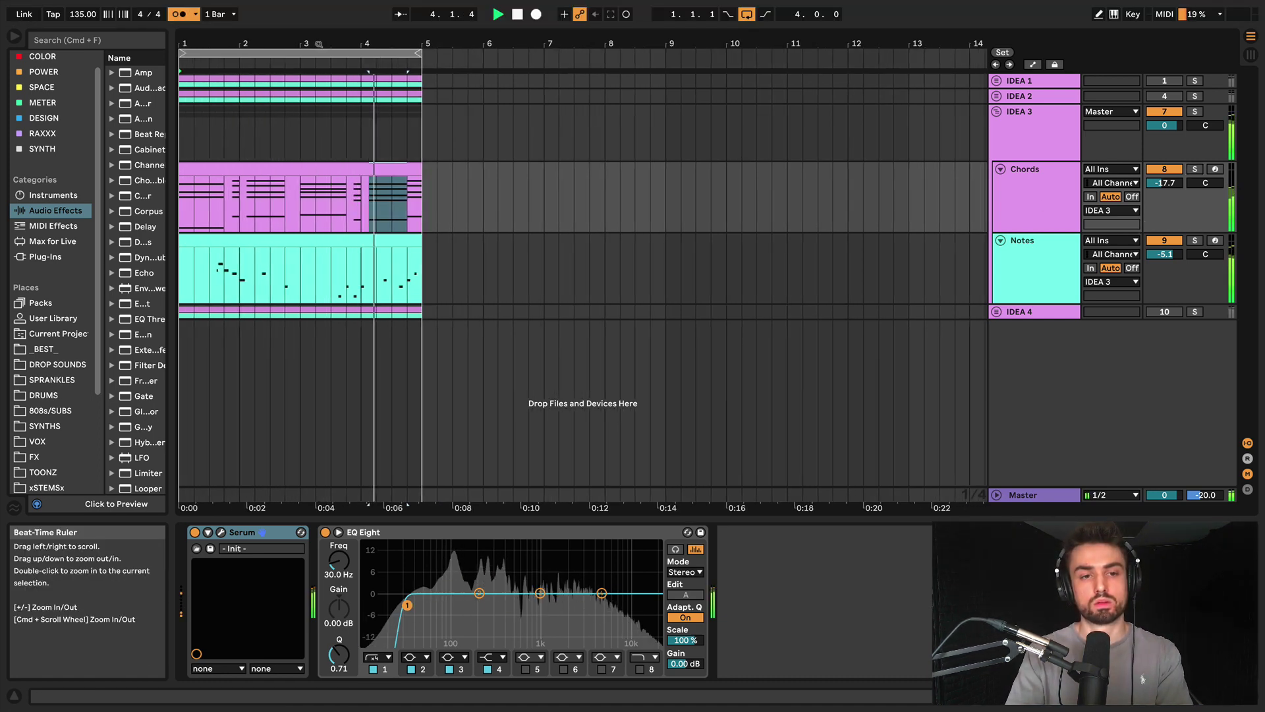
key(space)
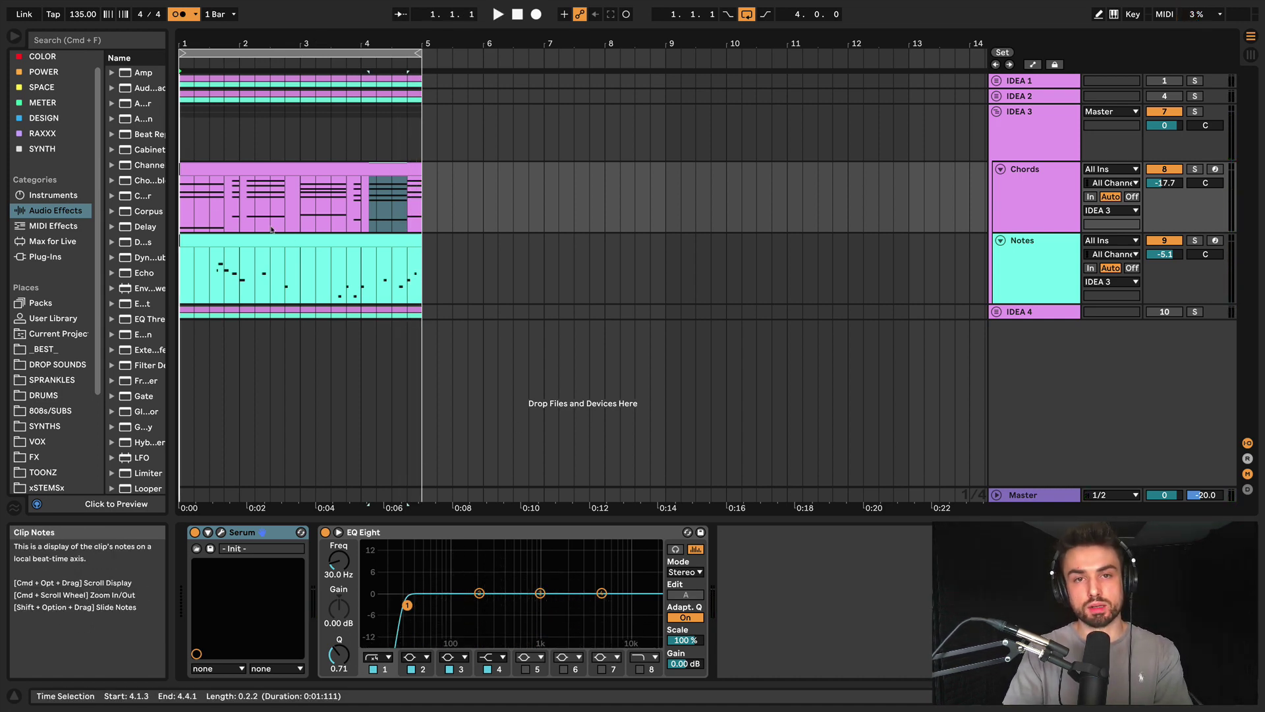
Switch from the IDEA 3 group to the IDEA 4 group and open its Notes clip for editing
click(1011, 150)
click(997, 112)
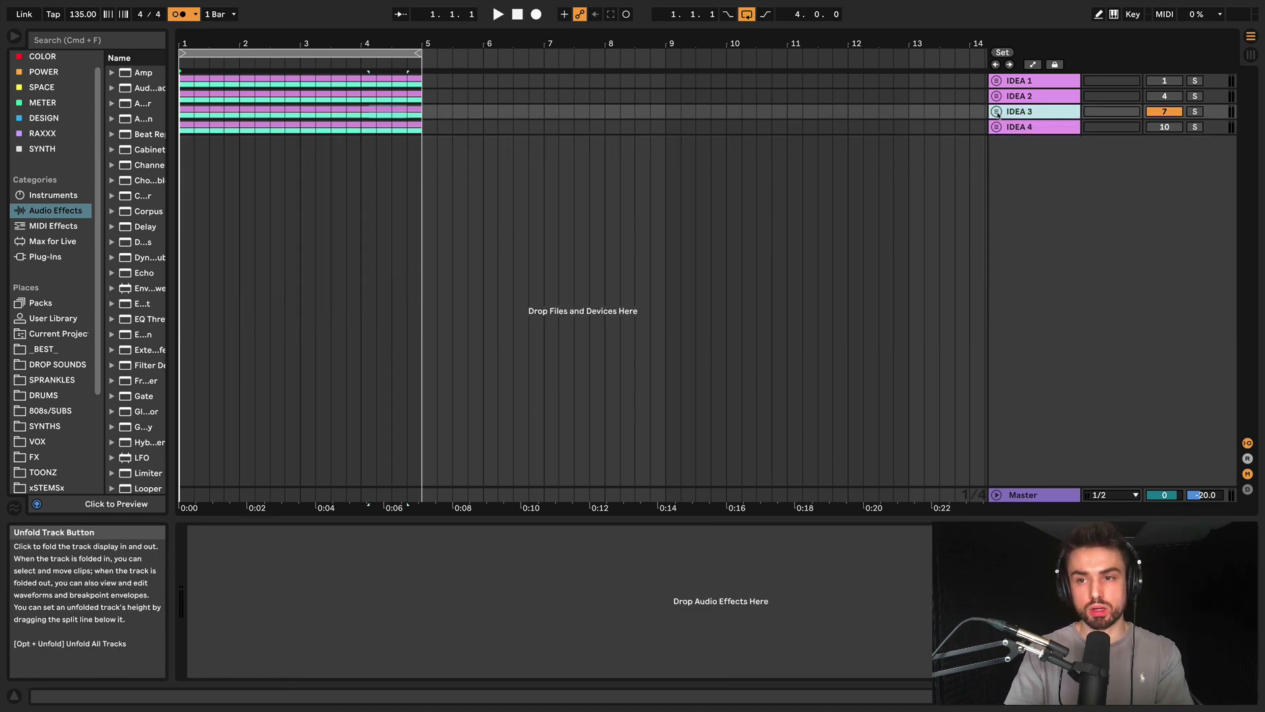
click(997, 112)
click(997, 112)
click(997, 127)
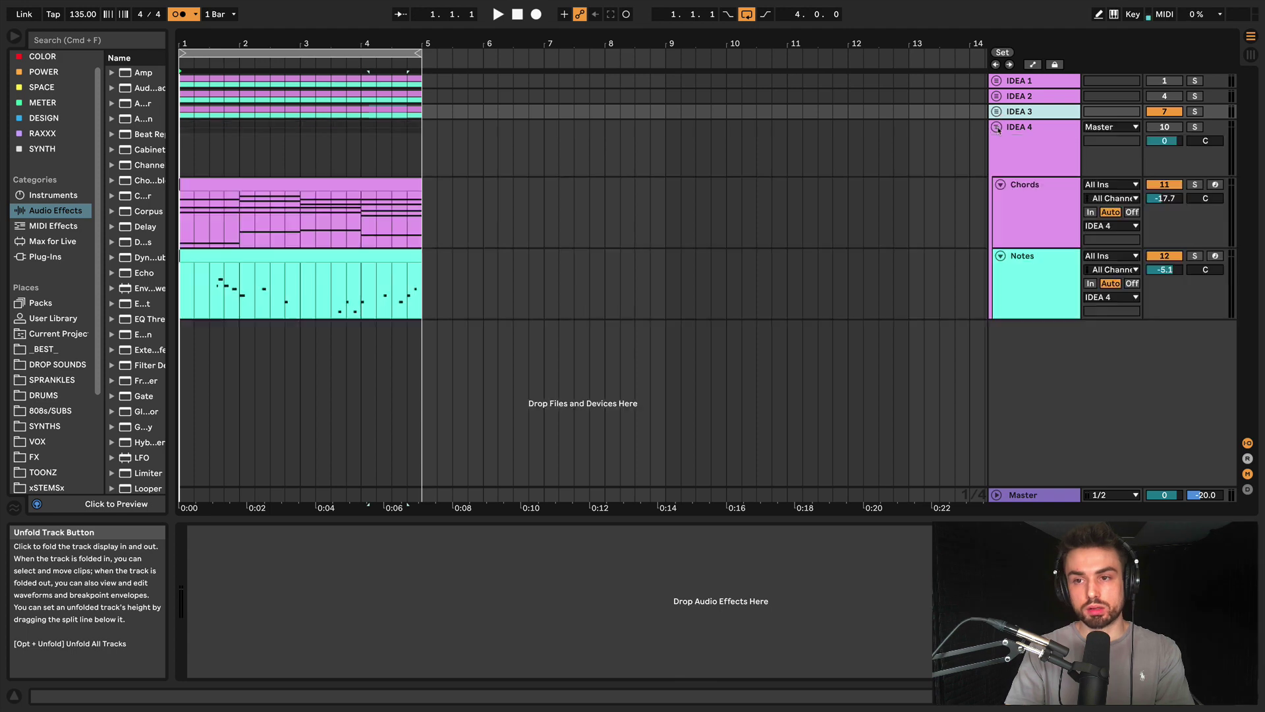
click(1022, 139)
click(1011, 242)
click(244, 251)
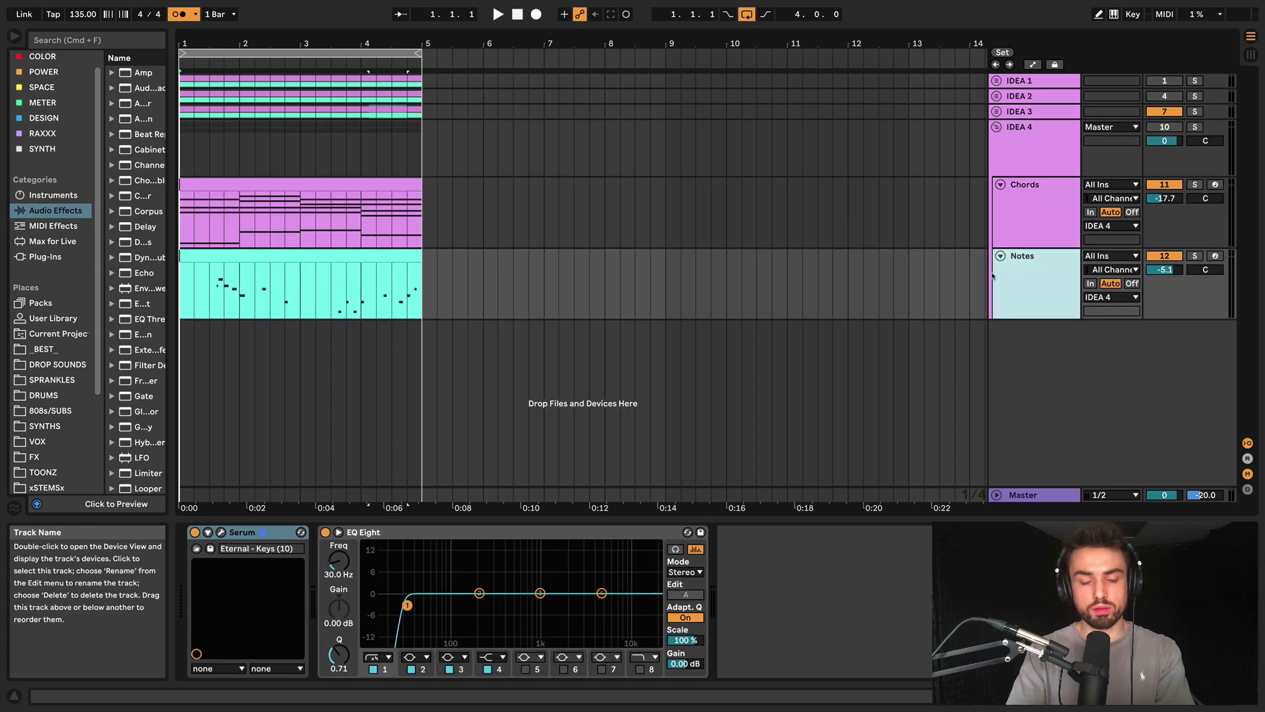
double_click(244, 248)
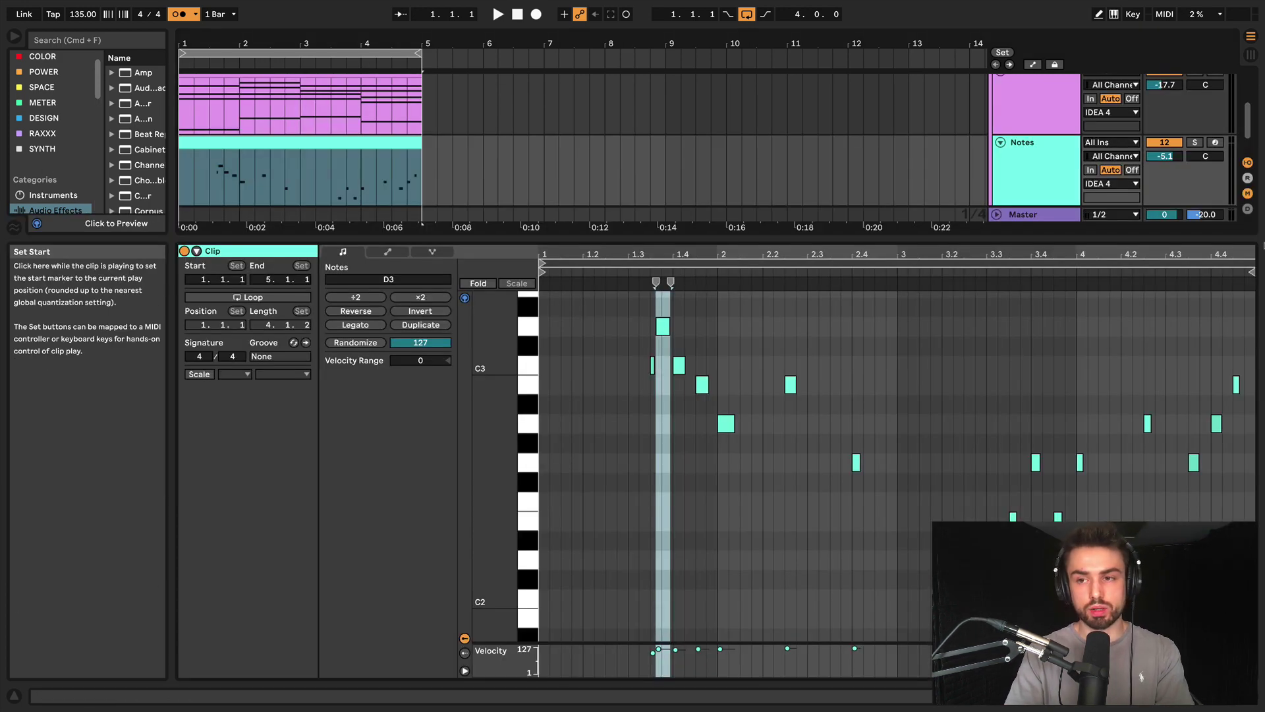
Audition the IDEA 4 melody with its Notes track soloed
key(space)
click(1196, 142)
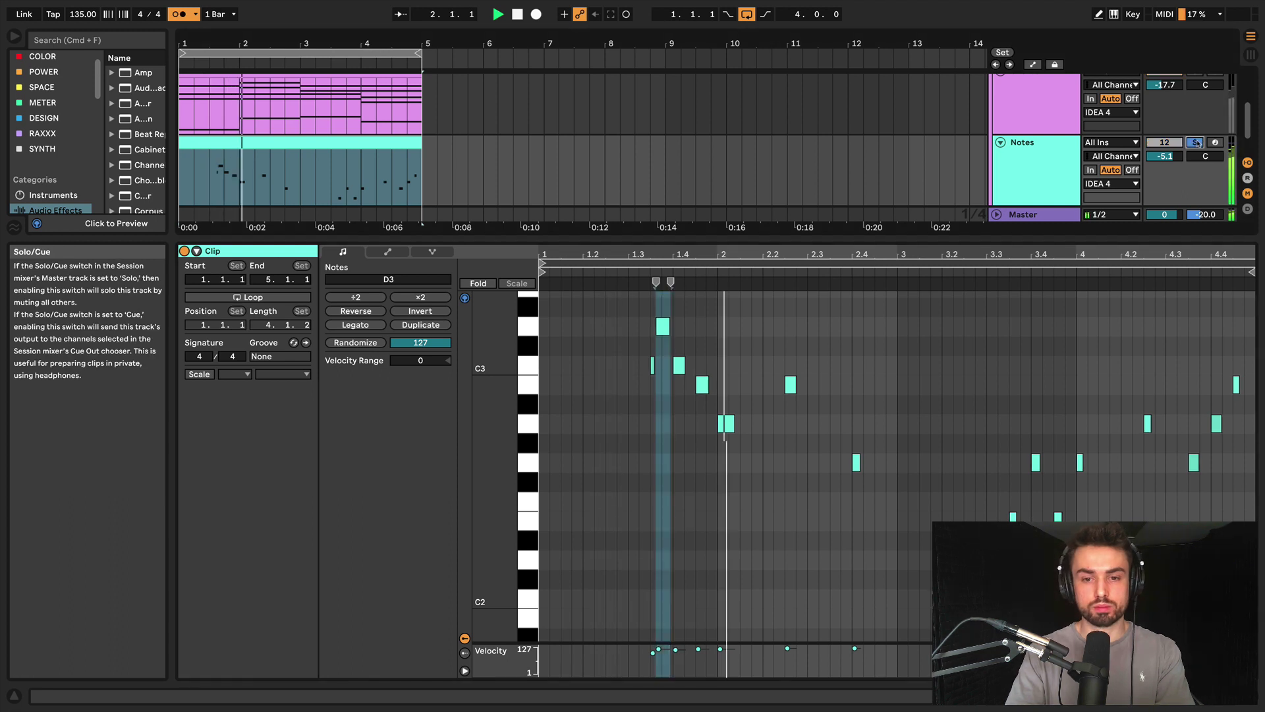
drag(677, 256, 678, 259)
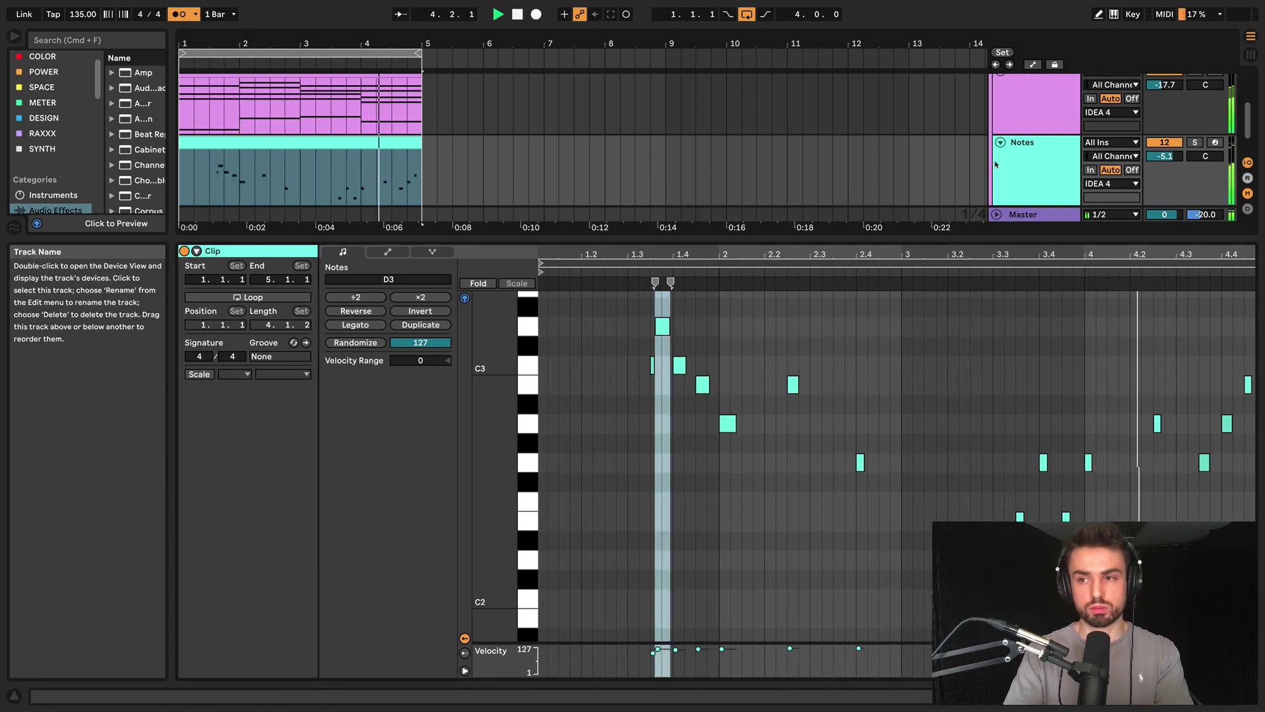
scroll(995, 164, up, 2)
scroll(996, 164, up, 3)
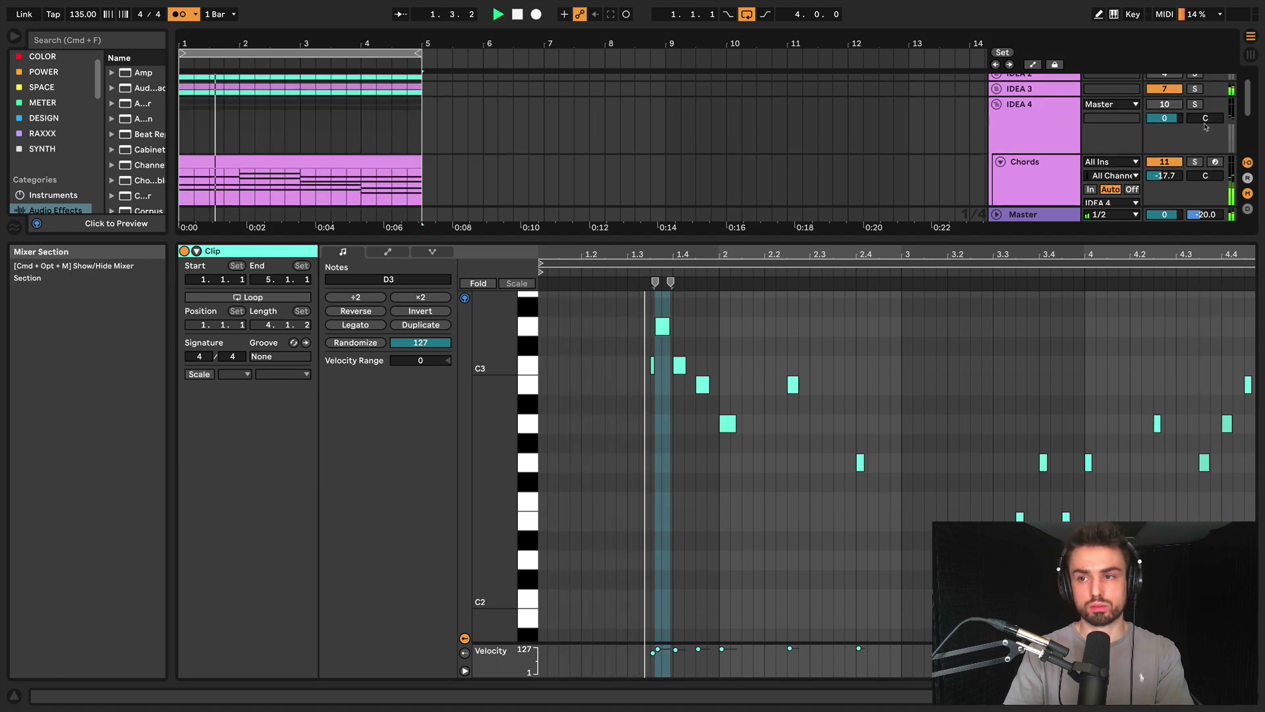
scroll(1173, 106, down, 3)
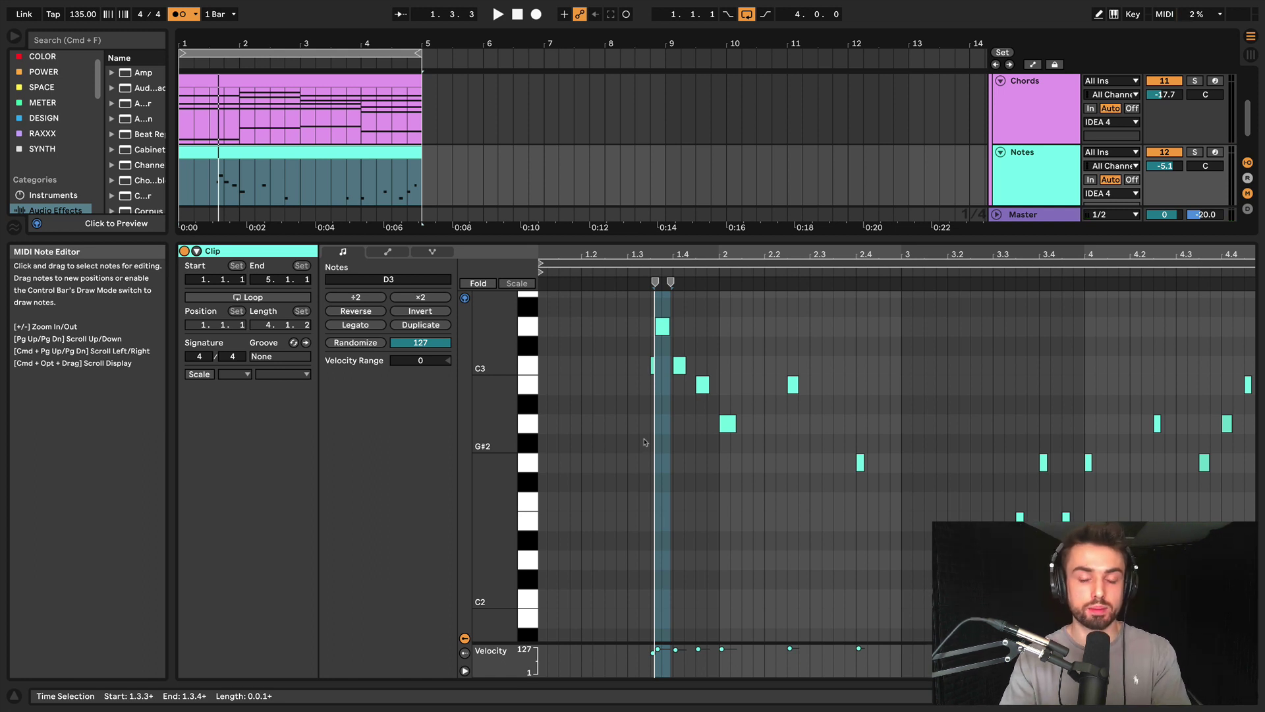
Try deleting the short C3 note at 1.3.3 from the melody, and undo the deletion
click(646, 371)
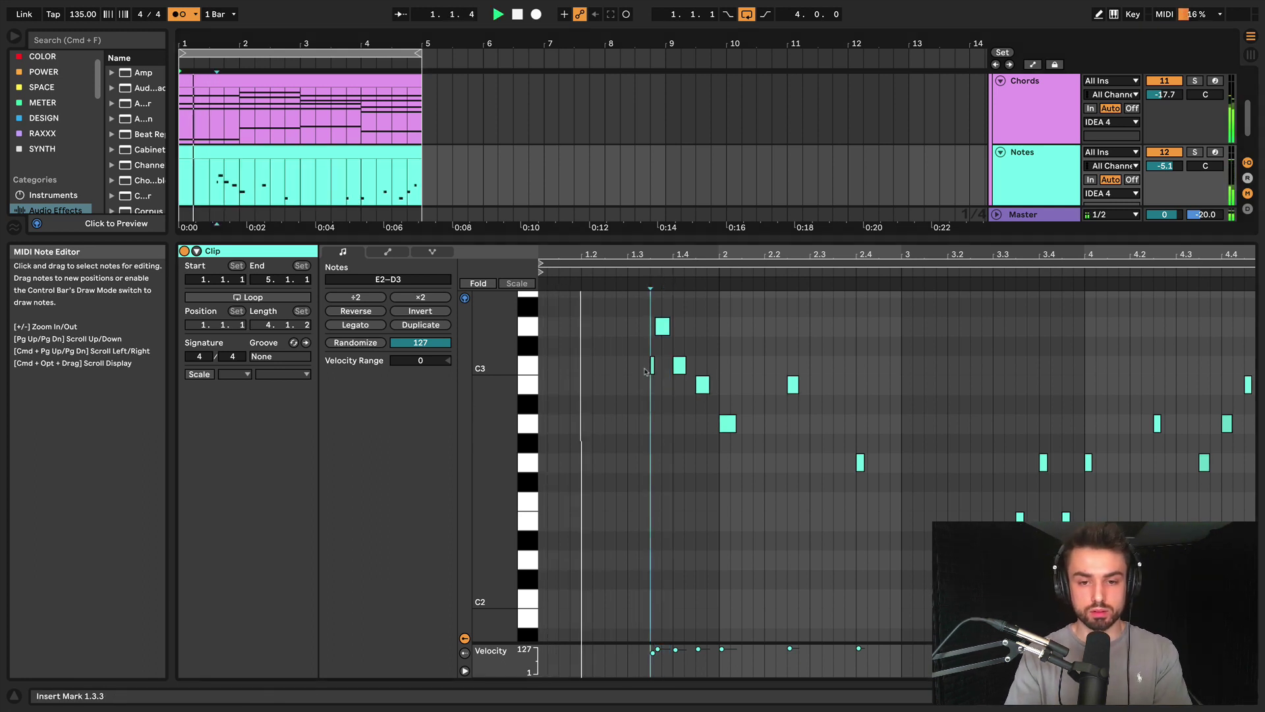
drag(646, 371, 661, 364)
key(Delete)
key(space)
key(space)
key(space)
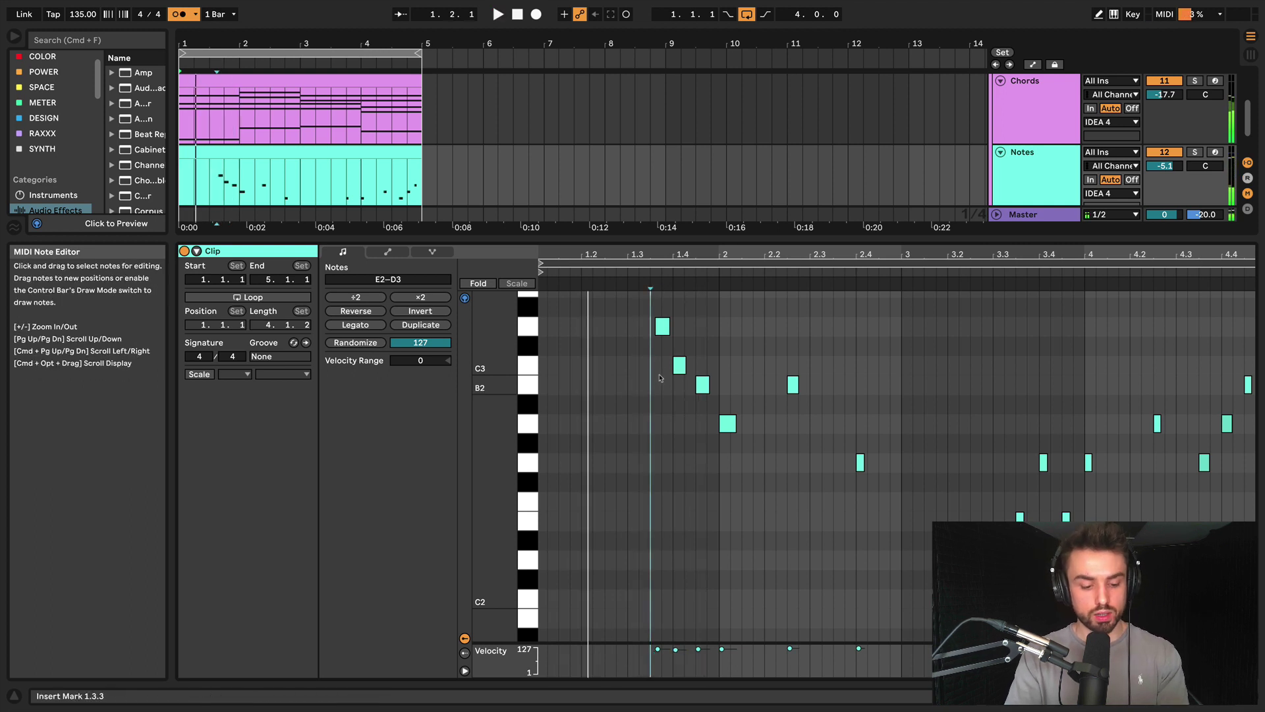
key(super+z)
Stretch the whole melody so that it starts at about 1.2.1, and delete its short opening C3 note
click(585, 435)
key(super+a)
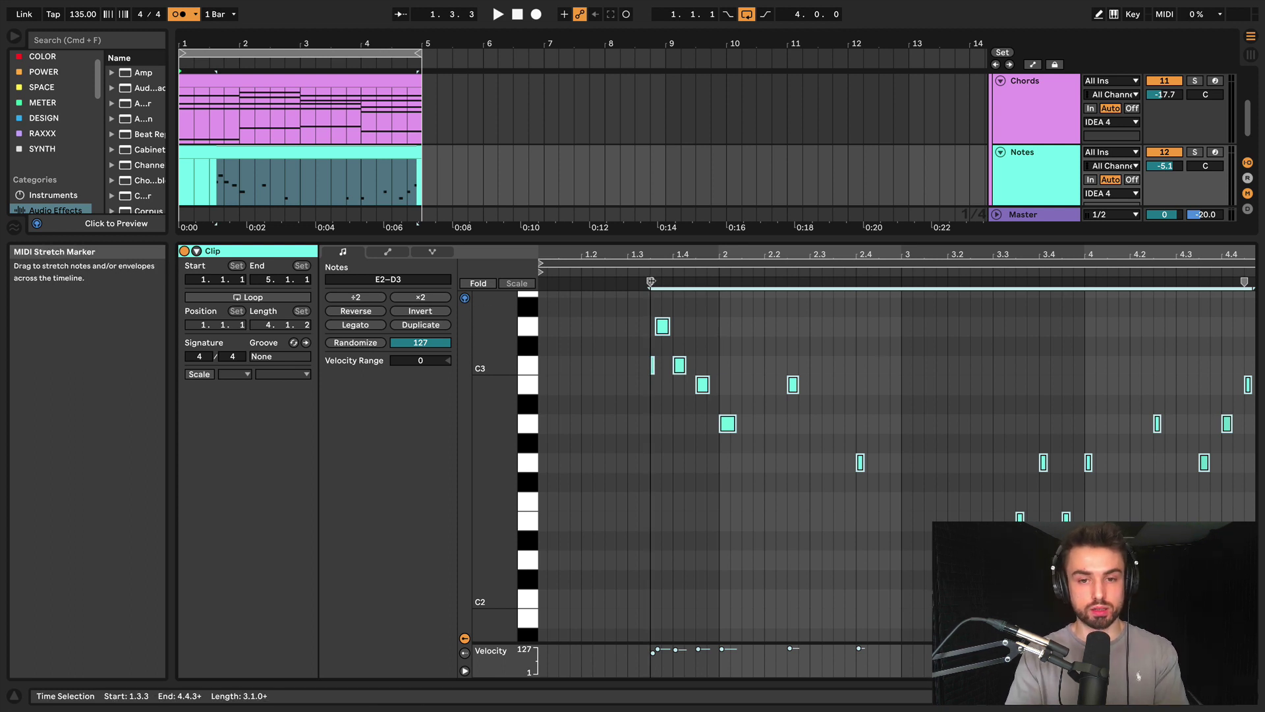
mouse_move(650, 282)
mouse_down()
mouse_move(595, 283)
mouse_move(845, 283)
mouse_up()
key(space)
mouse_move(743, 308)
mouse_down()
mouse_move(582, 328)
mouse_move(594, 371)
mouse_up()
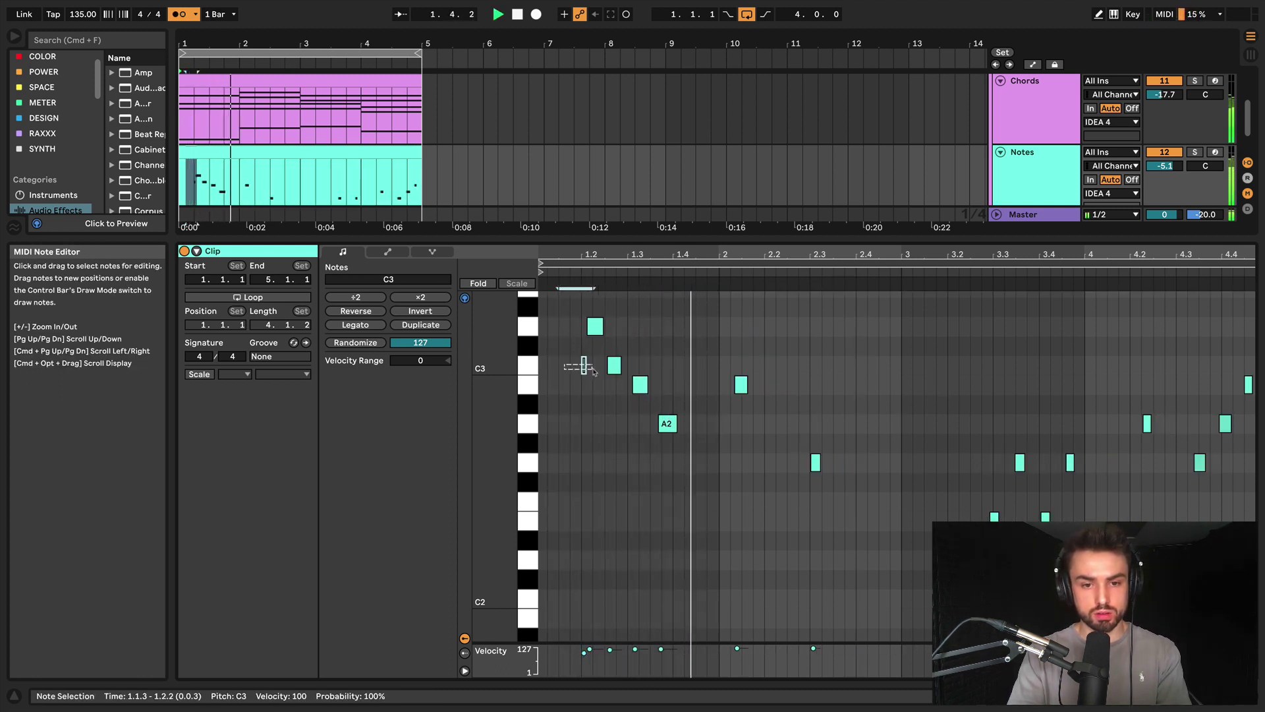
key(Delete)
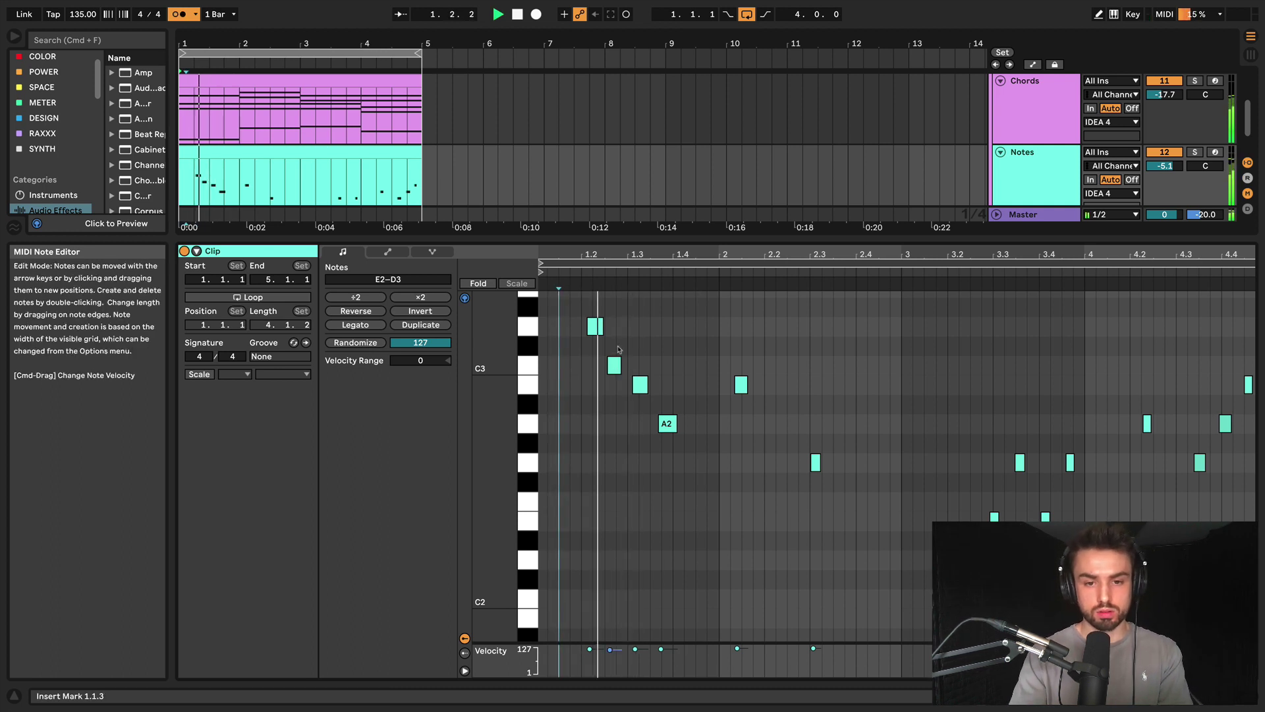
Move the five melody notes after the opening D3, from C3 through G2, together so that they start at 1.3.1
drag(619, 349, 869, 557)
key(Right)
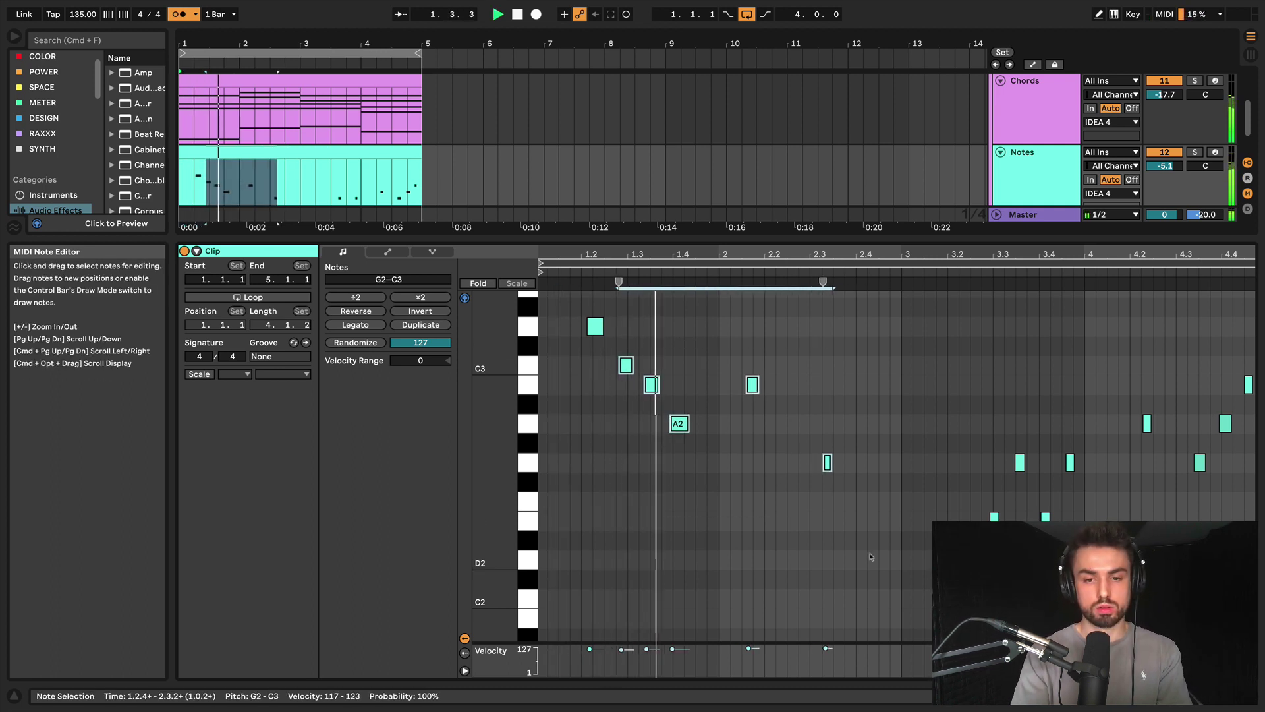
key(Right)
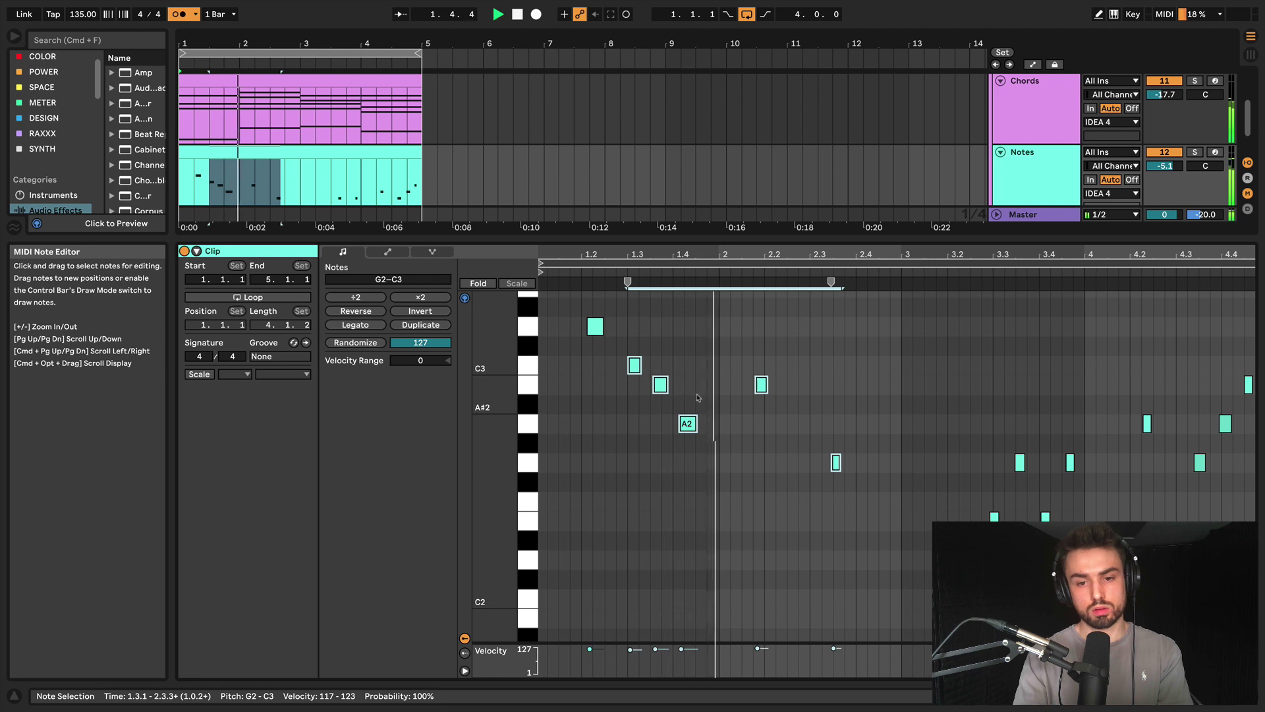
click(660, 356)
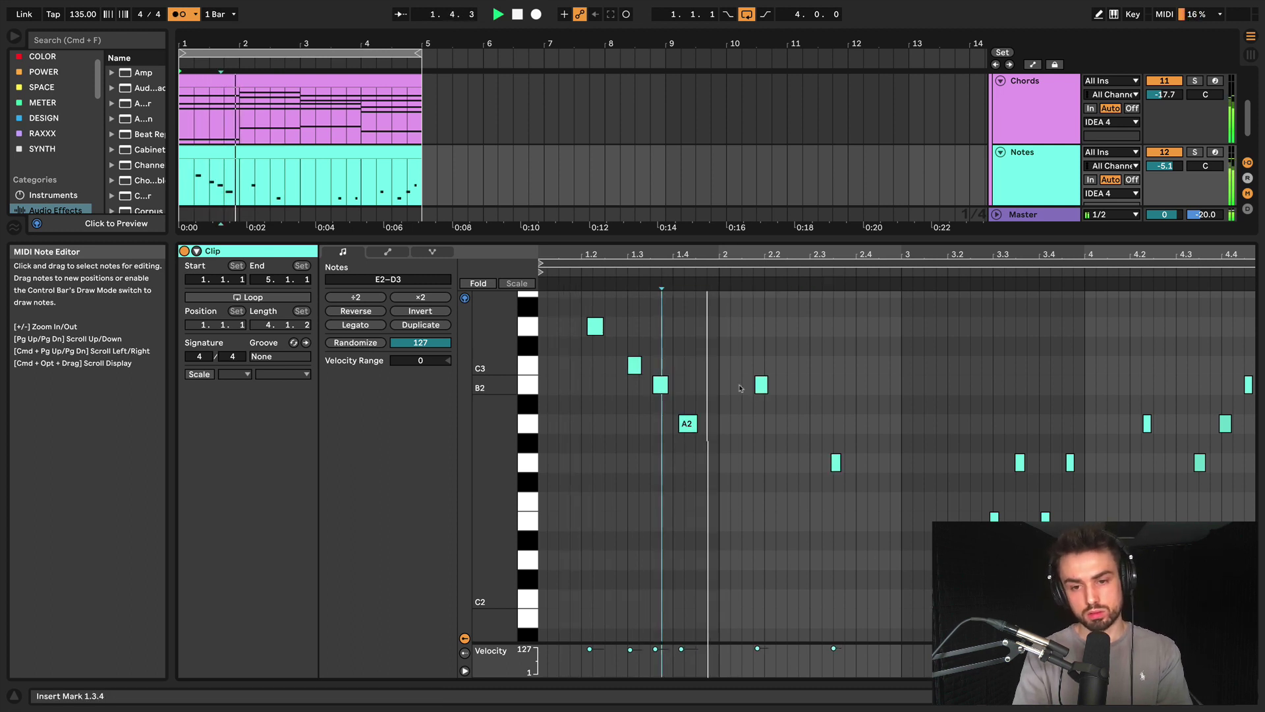
Move bar 2's B2 note to 2.2.1 and its G2 note to 2.3.1
click(761, 384)
key(Right)
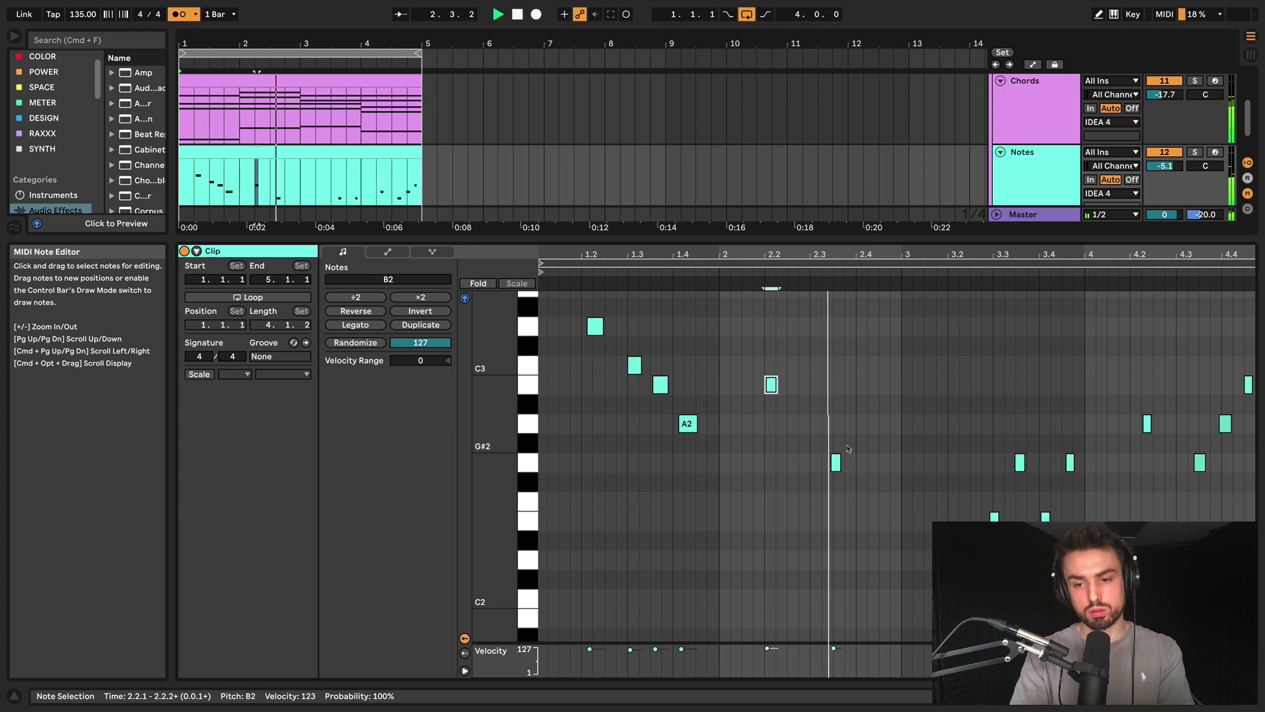
click(835, 462)
key(Left)
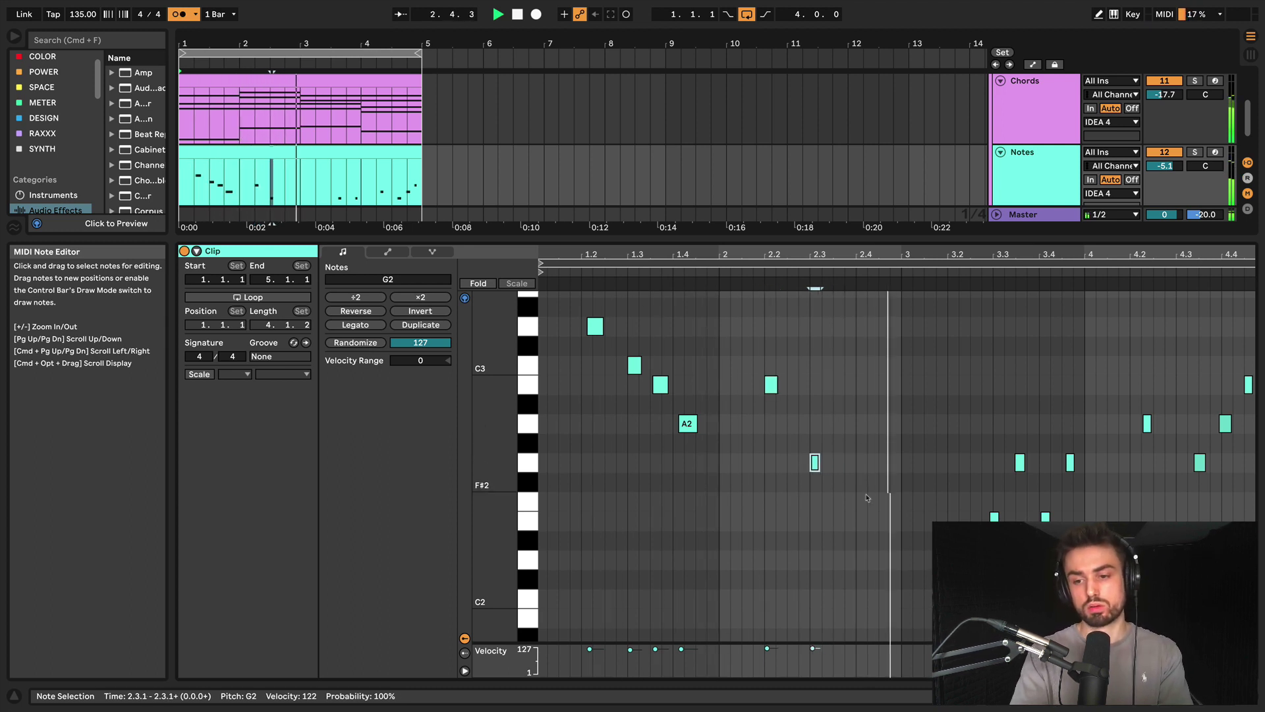
Move the bar 3 and 4 melody notes earlier to start at 3.2.1, and stretch them to end at about 5.4.1
click(971, 560)
key(space)
drag(971, 560, 1261, 355)
key(Left)
key(Left)
key(Left)
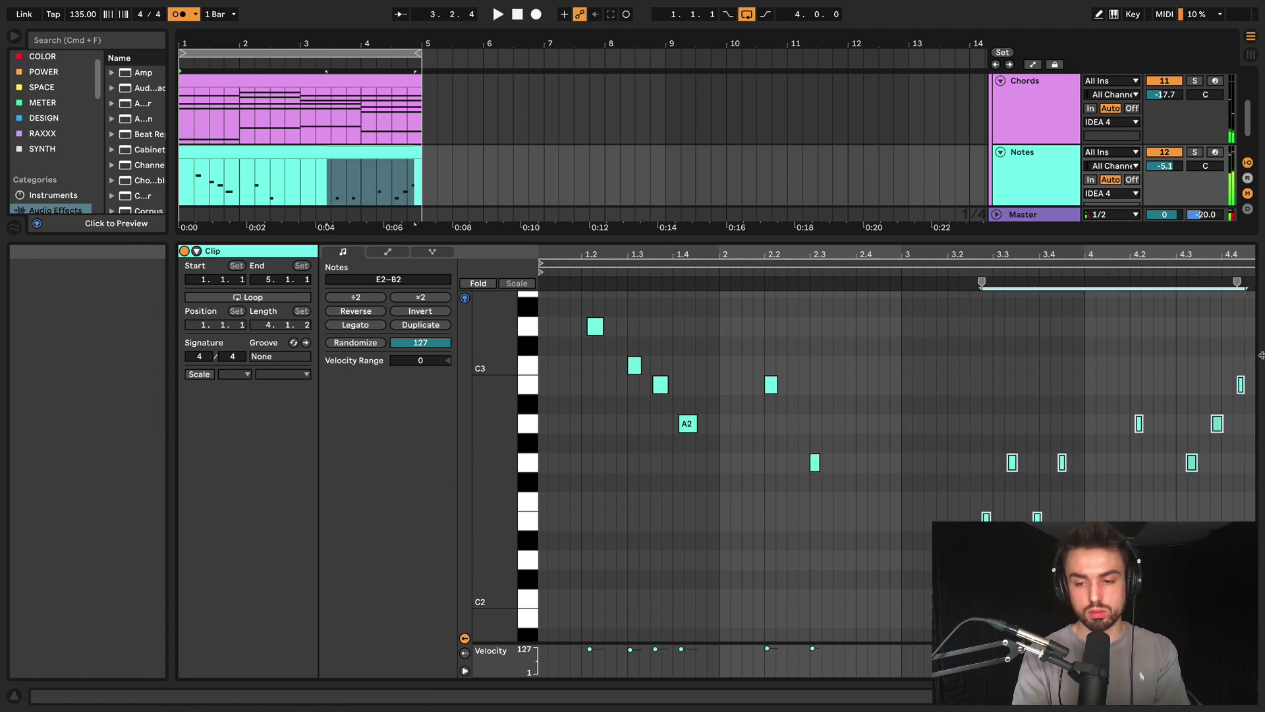
key(space)
key(Left)
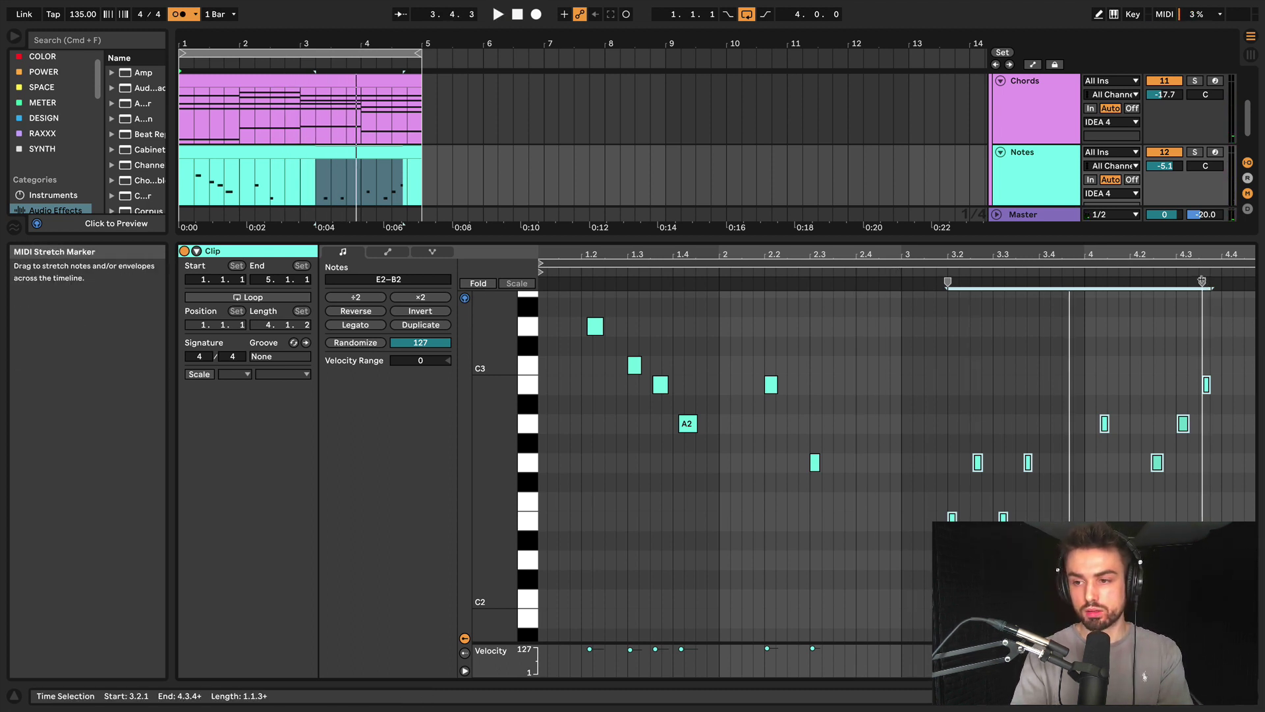
mouse_move(1202, 281)
mouse_down()
mouse_move(1234, 284)
mouse_move(1121, 283)
mouse_move(1214, 284)
mouse_move(1257, 309)
mouse_move(1170, 283)
mouse_move(1205, 284)
mouse_move(1186, 283)
mouse_up()
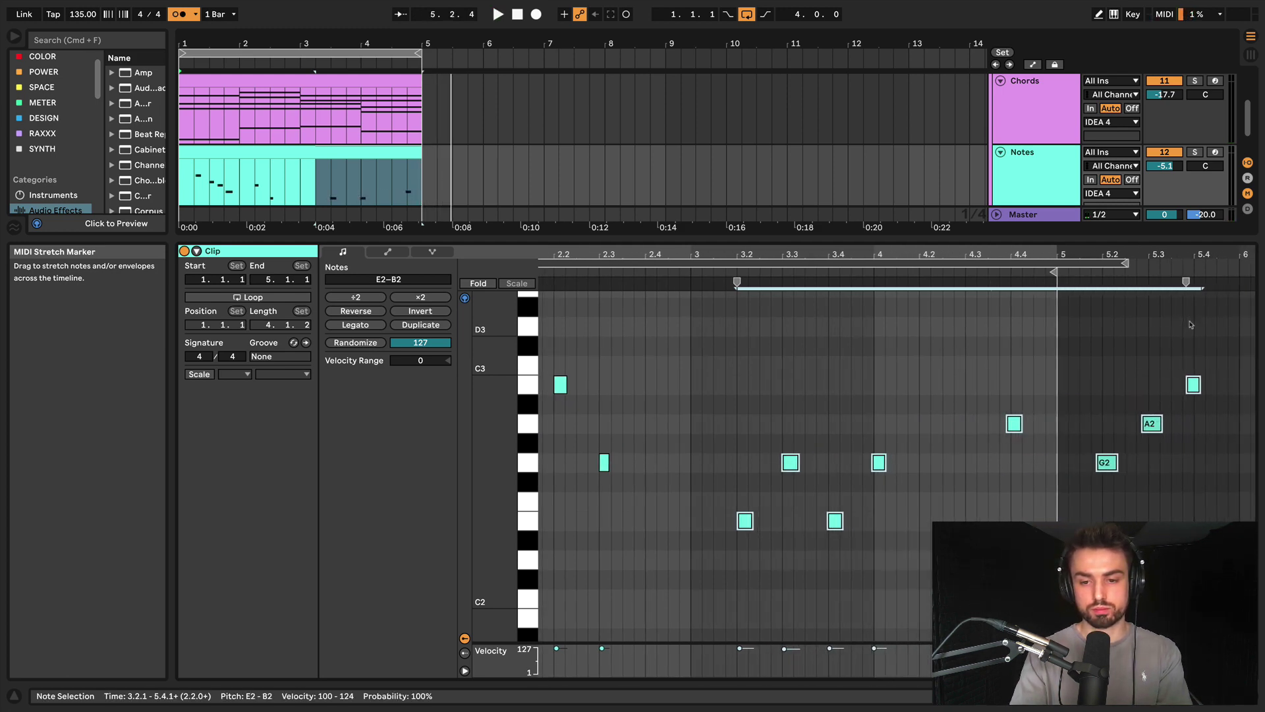
click(678, 257)
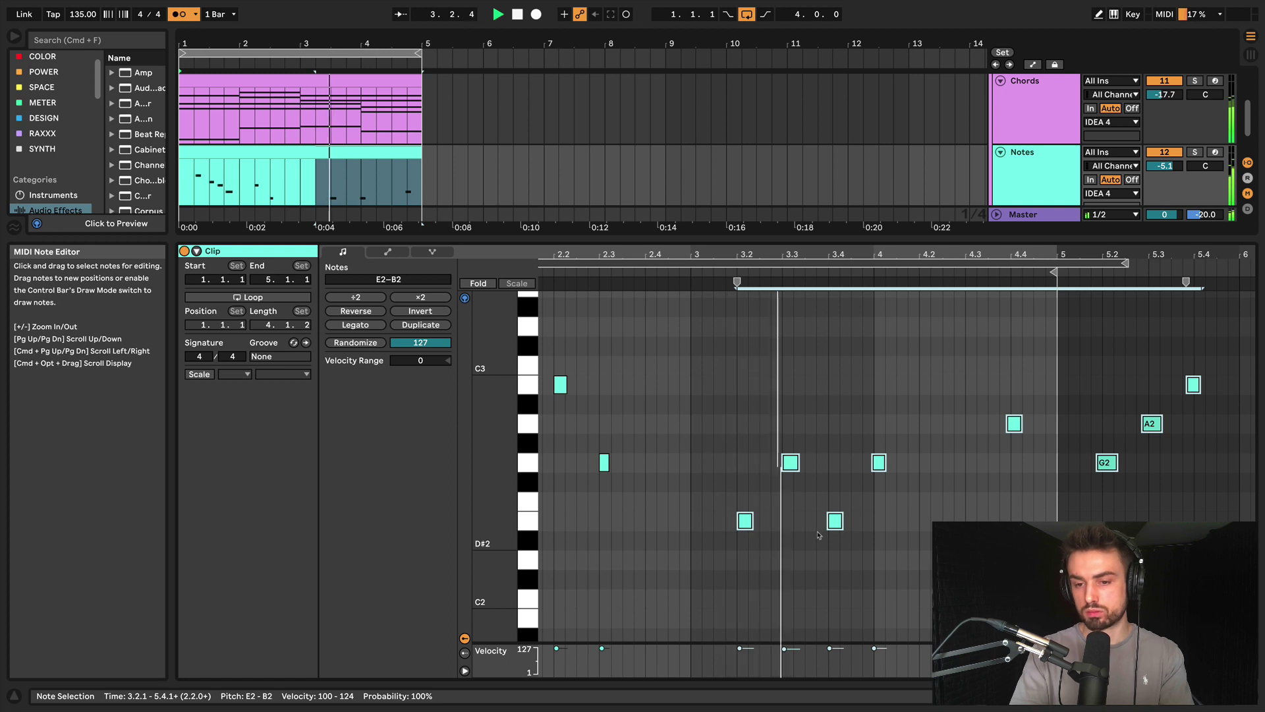
Copy the G2 note at 4.1.1 to 4.2.1 on A2, and delete the A2 note just before 4.4
click(878, 462)
key(space)
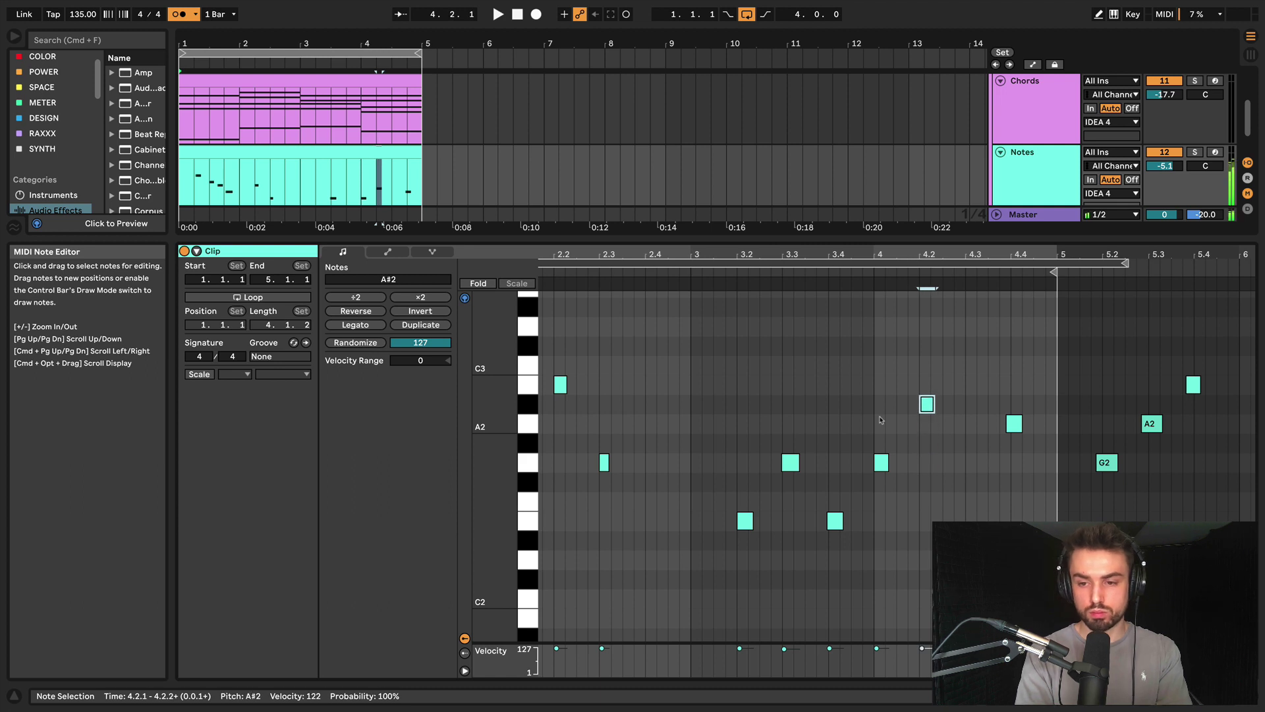
key(Delete)
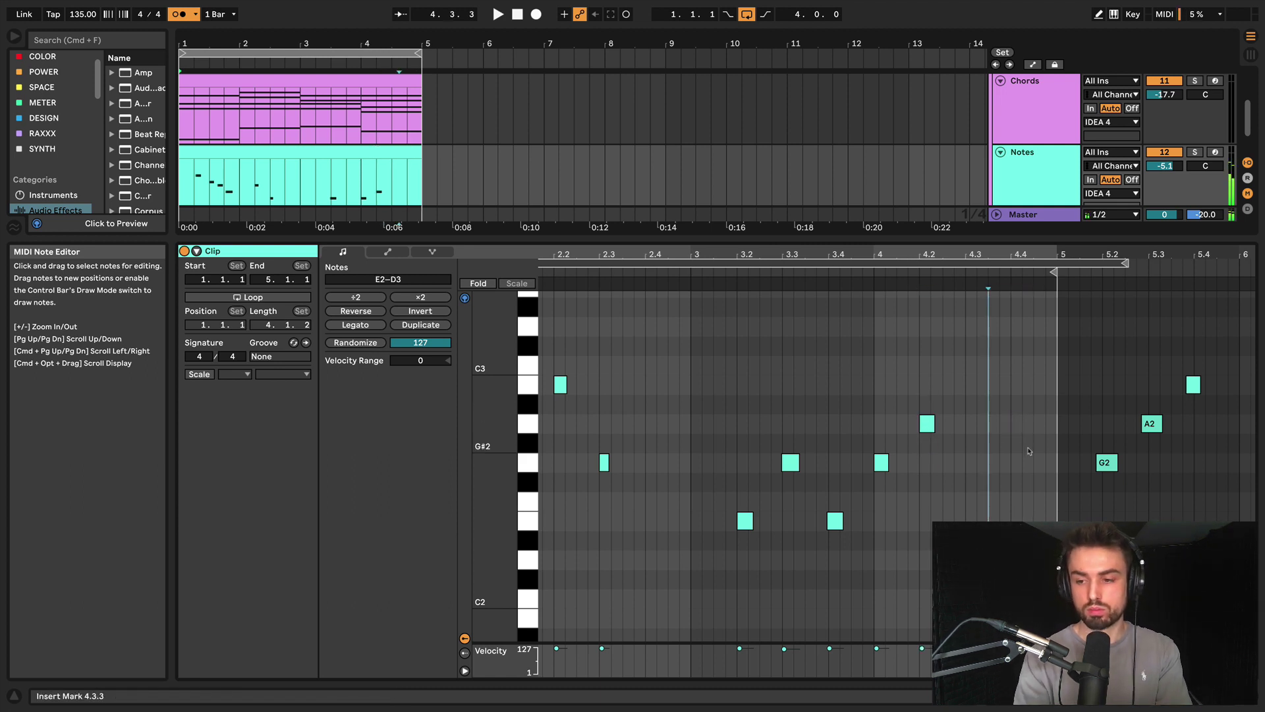
Move the final G2, A2 and B2 notes earlier to span about 4.2.3 to 4.4.4, and audition the melody
drag(1111, 509, 1261, 336)
key(Left)
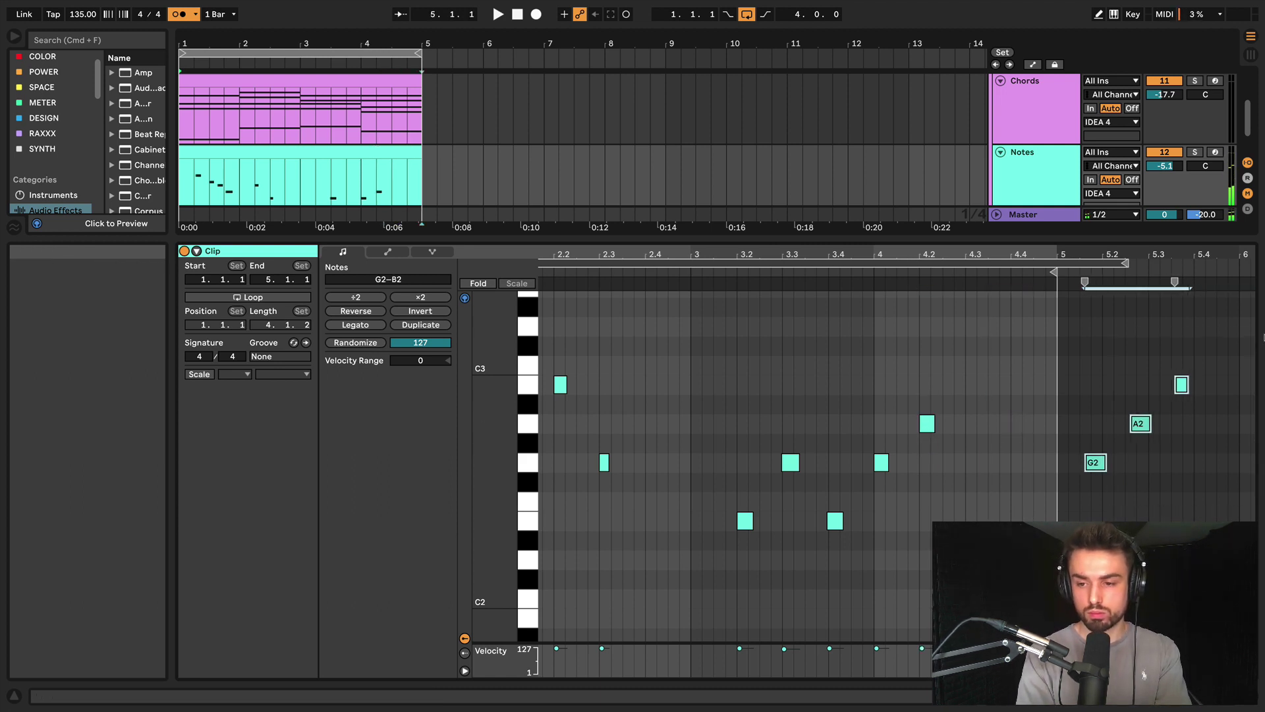
key(Left)
key(Left)
key(Left)
key(Left)
key(Left)
key(Left)
key(Left)
key(Left)
key(Left)
key(Left)
key(Left)
key(Left)
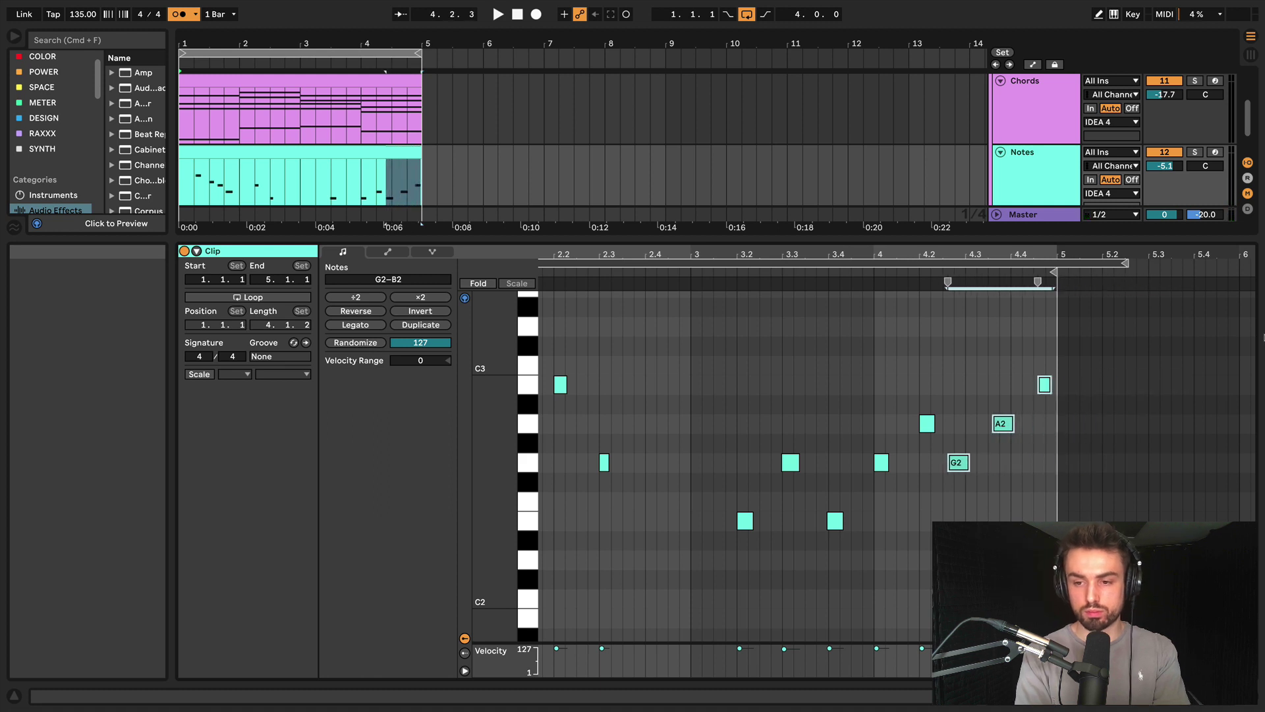
click(697, 273)
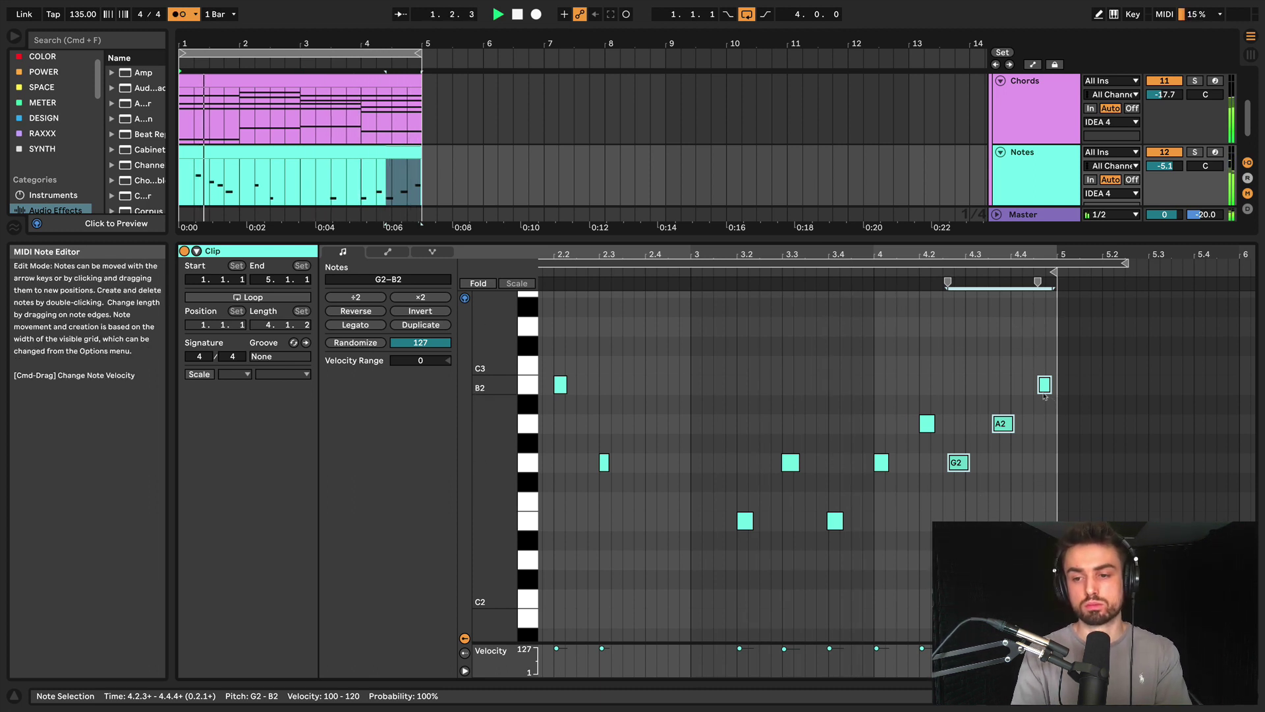
drag(675, 254, 808, 227)
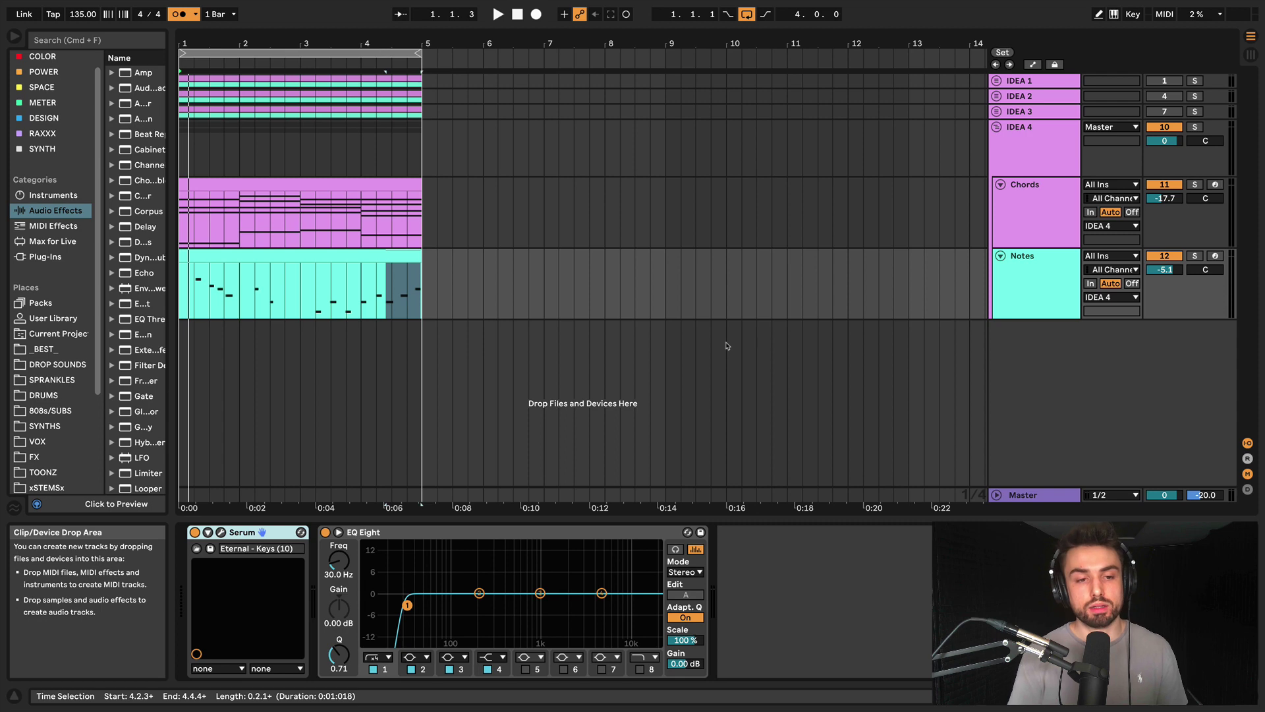
click(1044, 276)
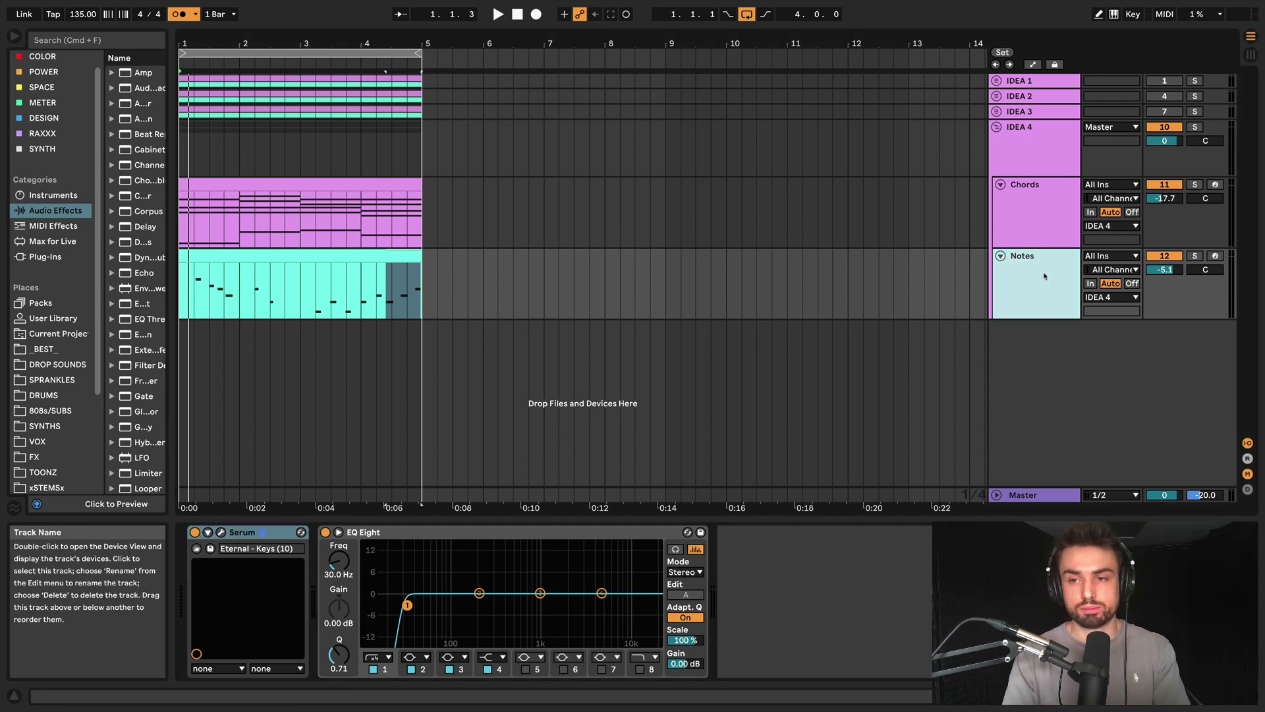
click(1042, 198)
click(1027, 284)
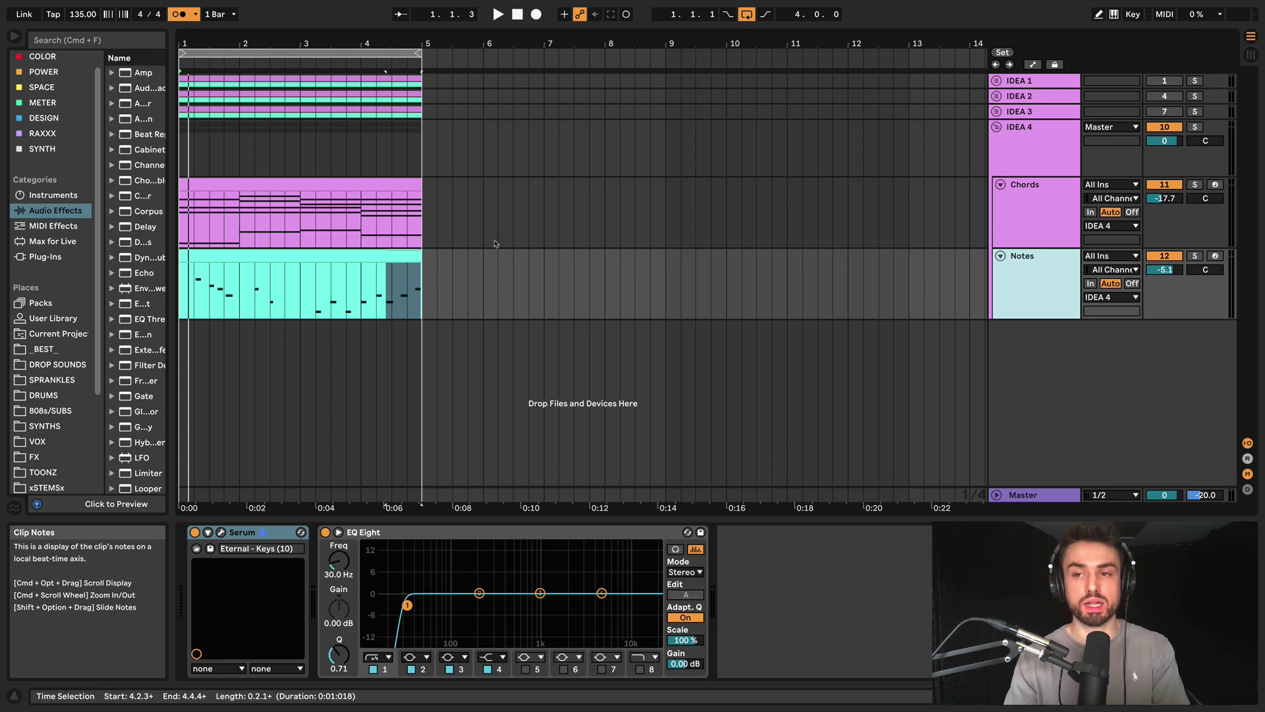
Fold IDEA 4's Chords and Notes tracks, duplicate the group, rename the copy IDEA 5, and deactivate IDEA 4
click(1000, 184)
click(1000, 199)
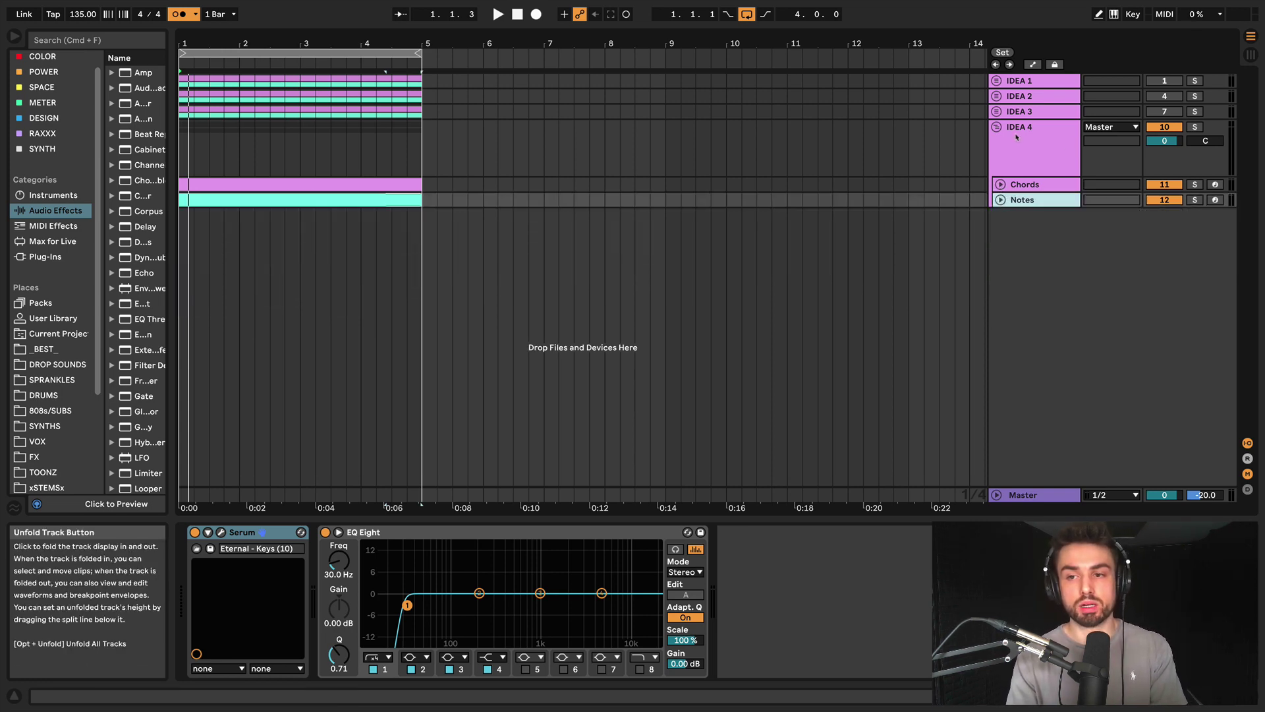
click(1017, 140)
key(super+d)
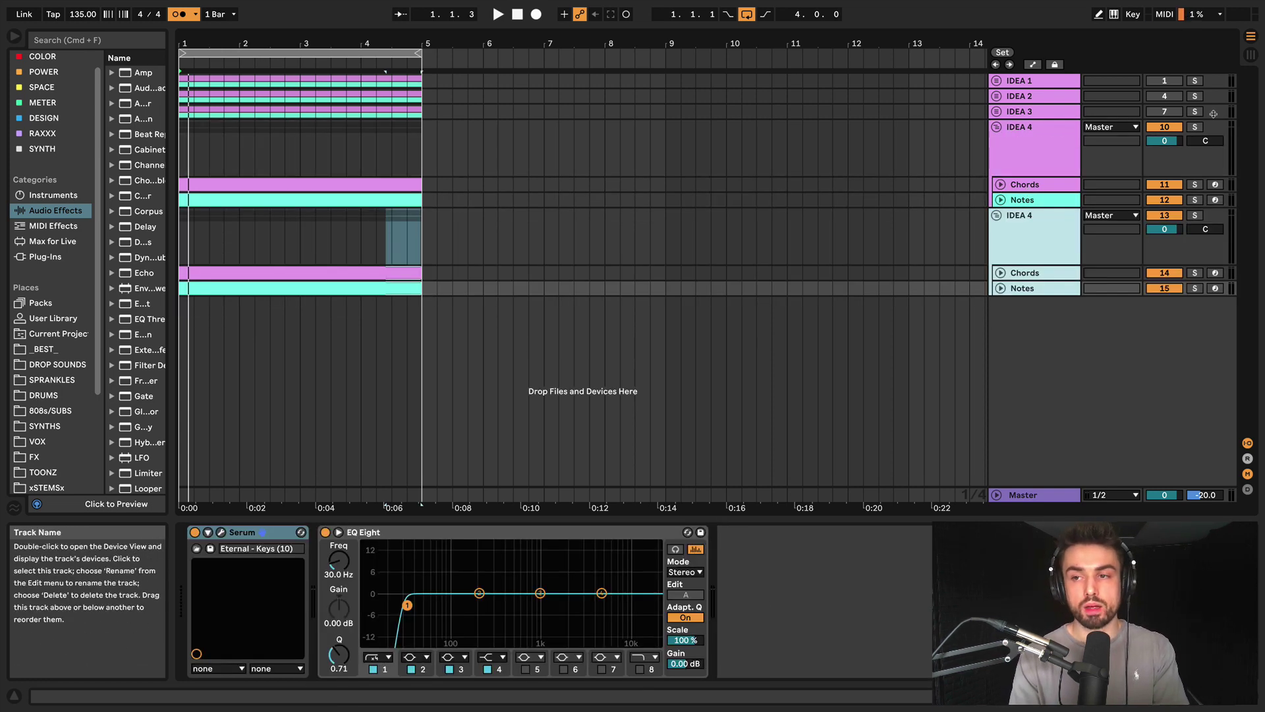
click(1034, 240)
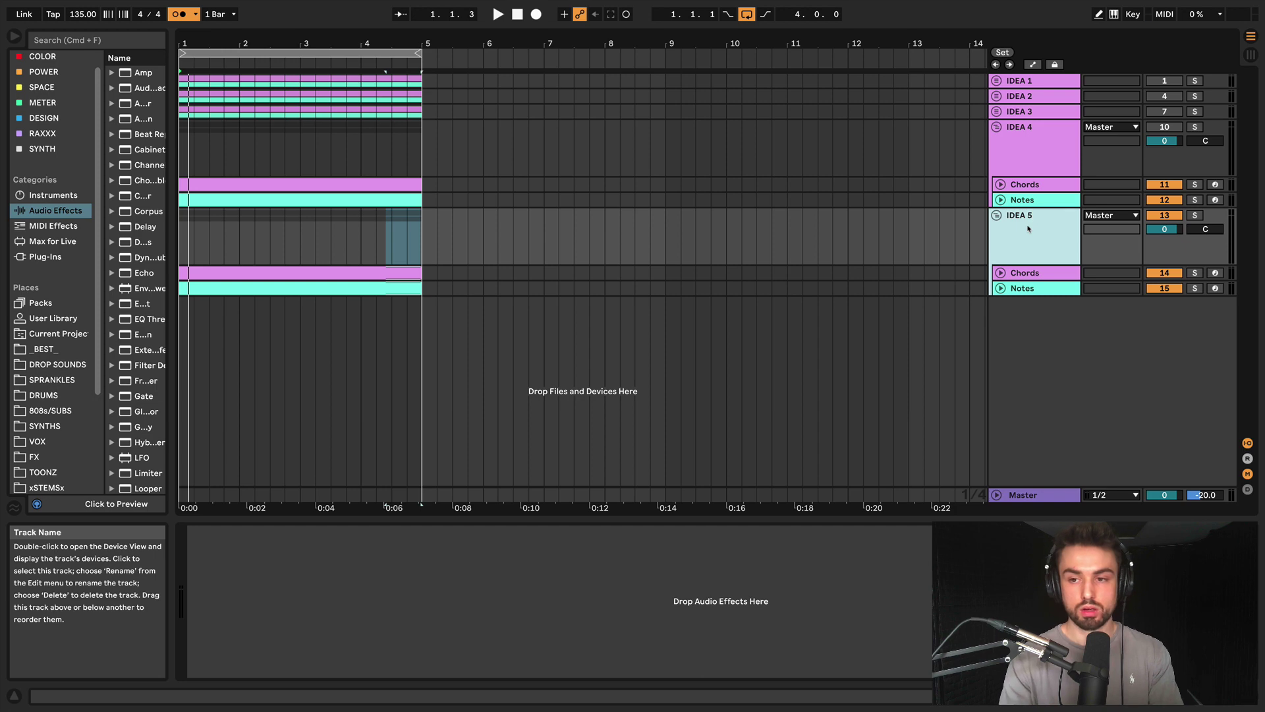
Unfold IDEA 5's Chords and Notes tracks, open its Notes clip to audition it, and return to the arrangement
click(1001, 272)
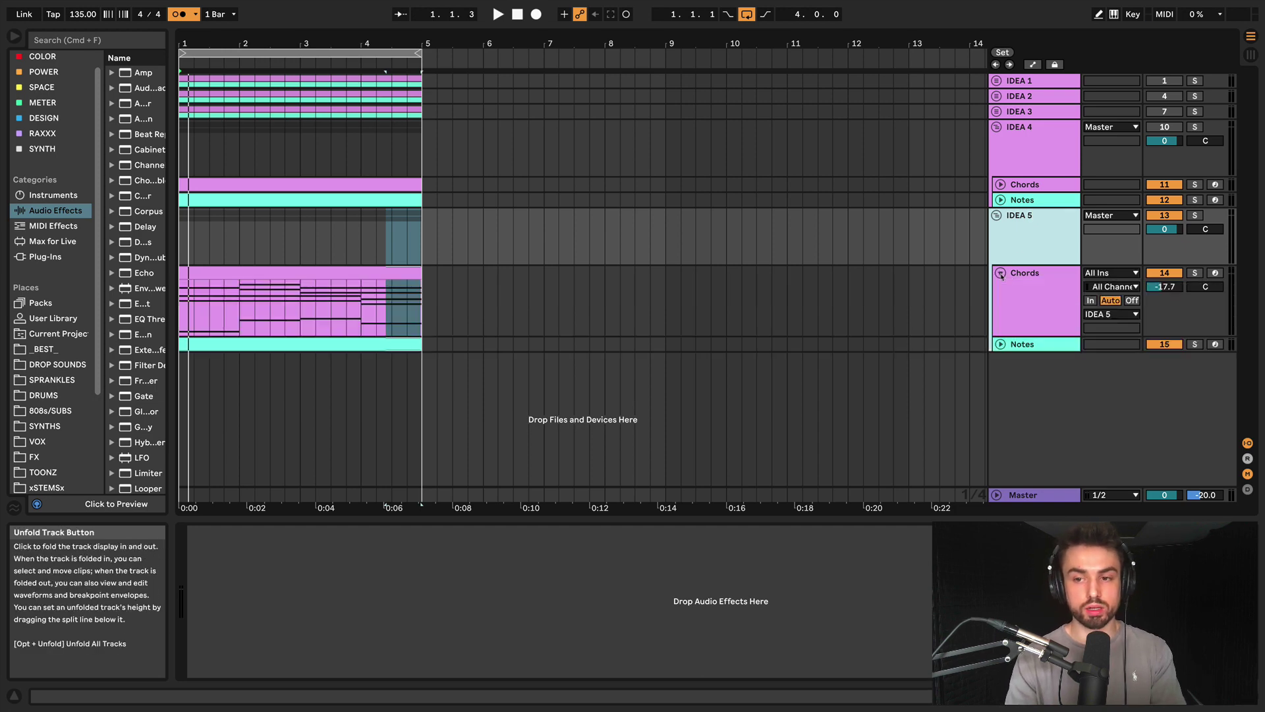
click(1003, 344)
click(1010, 348)
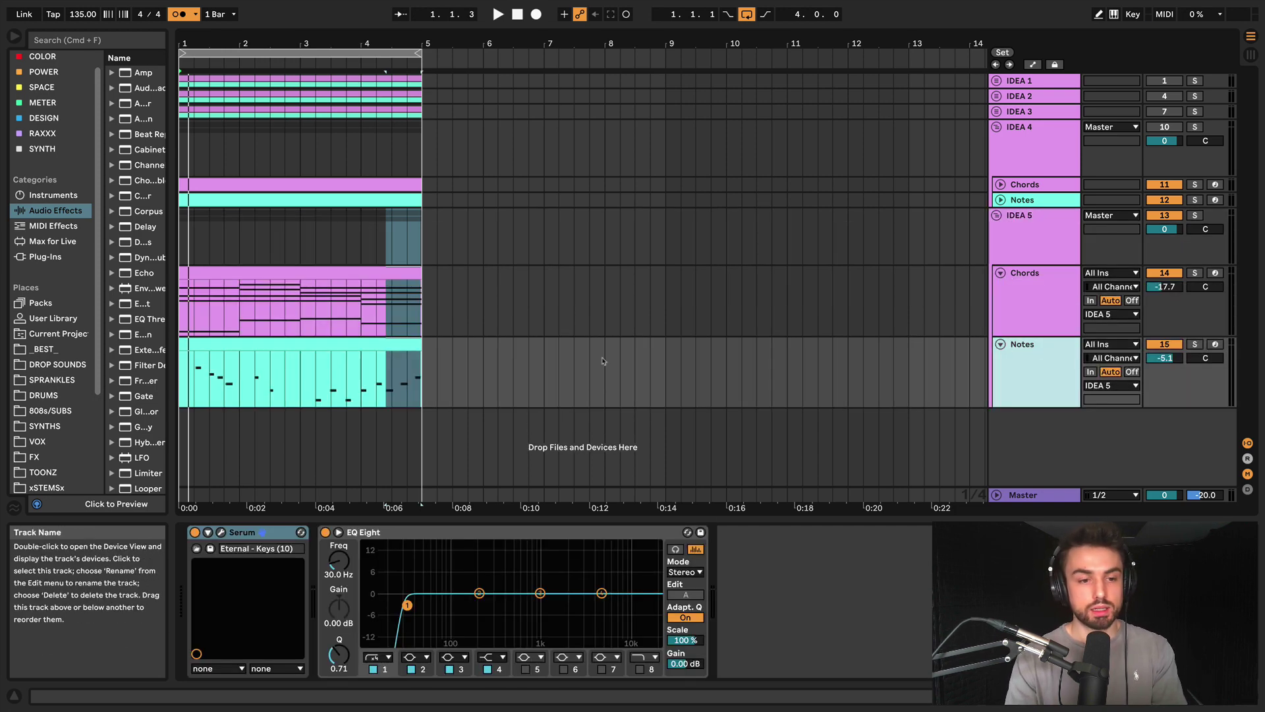
click(223, 346)
double_click(222, 346)
key(space)
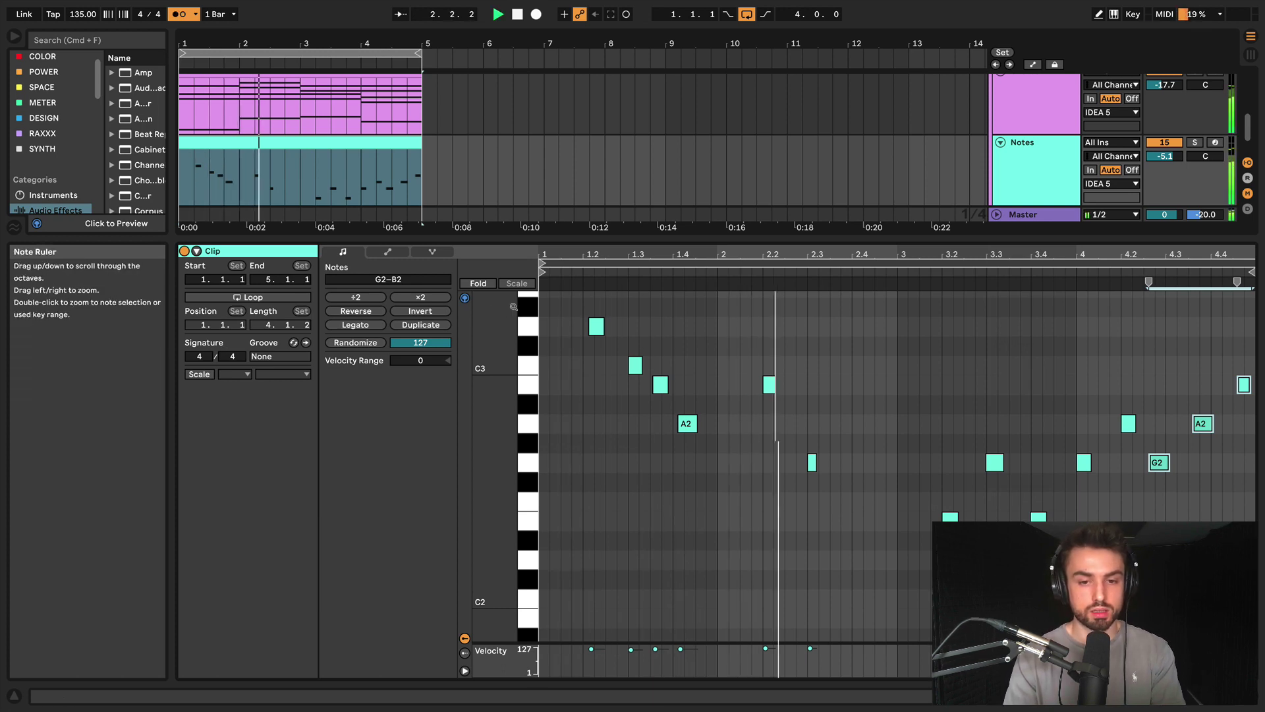
key(space)
key(shift+Tab)
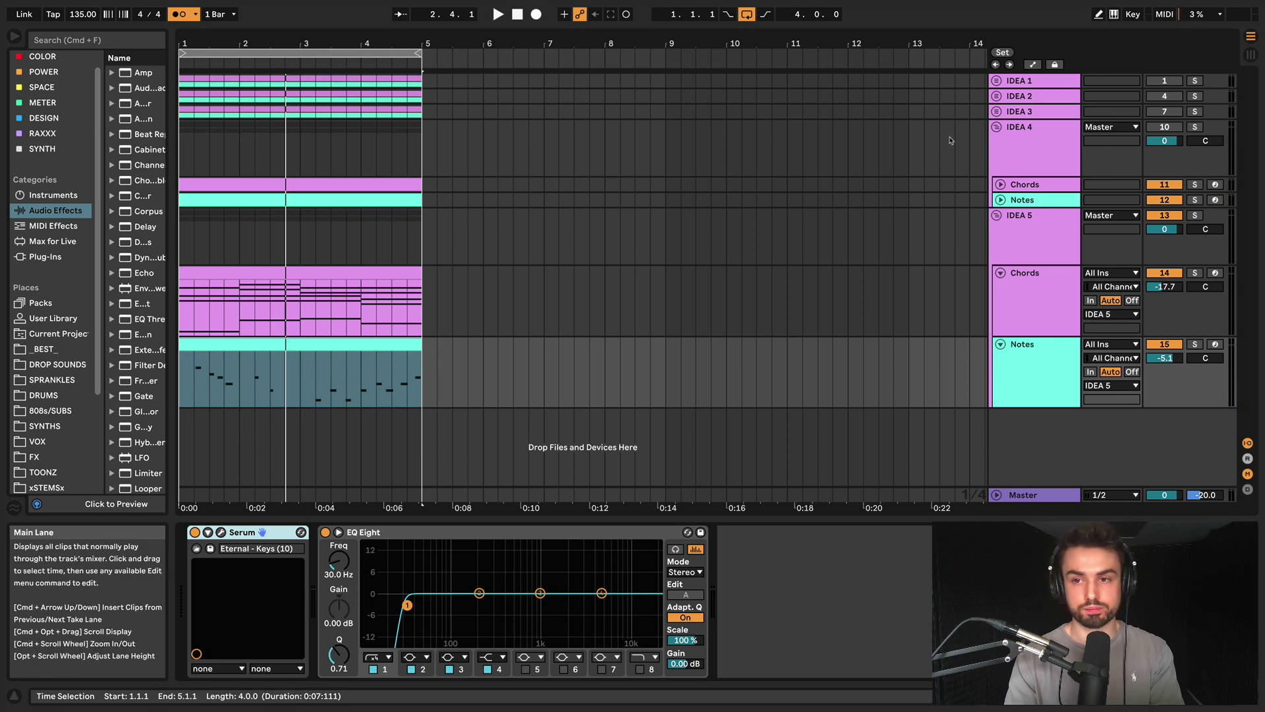
Replace IDEA 5's Notes clip with a copy of IDEA 3's Notes clip, and play it back
click(997, 112)
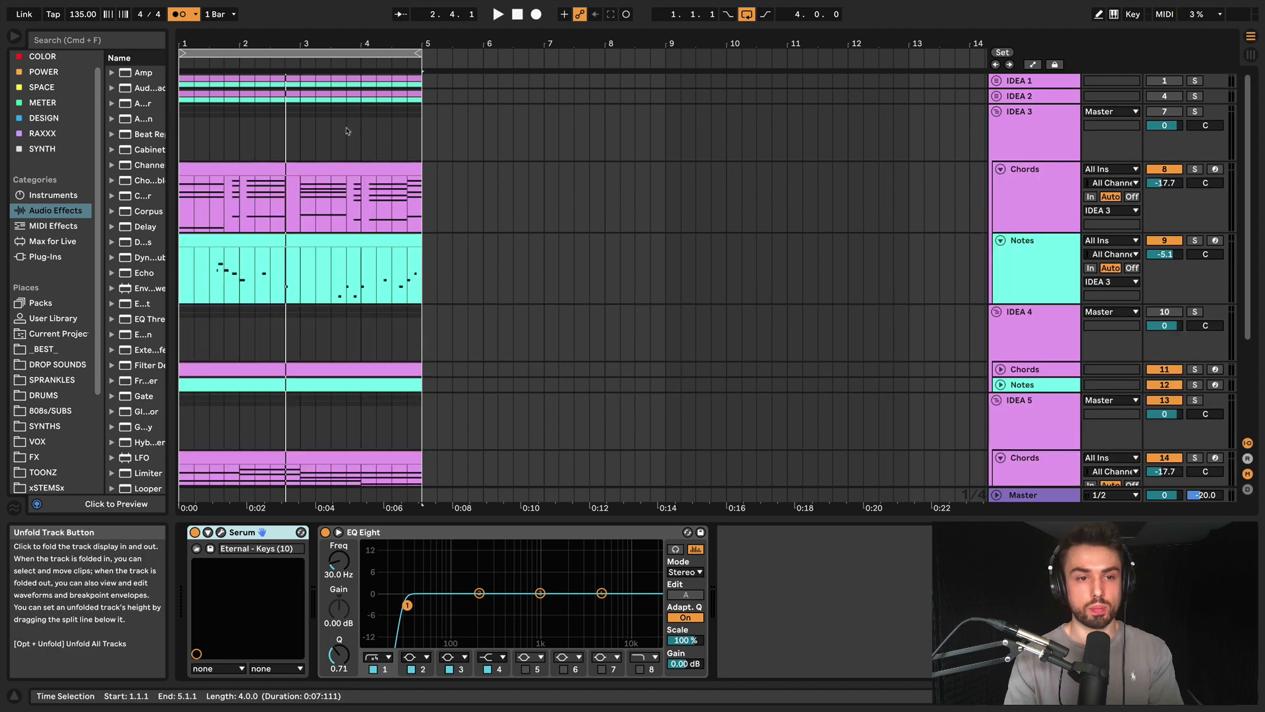
click(353, 237)
scroll(353, 236, down, 5)
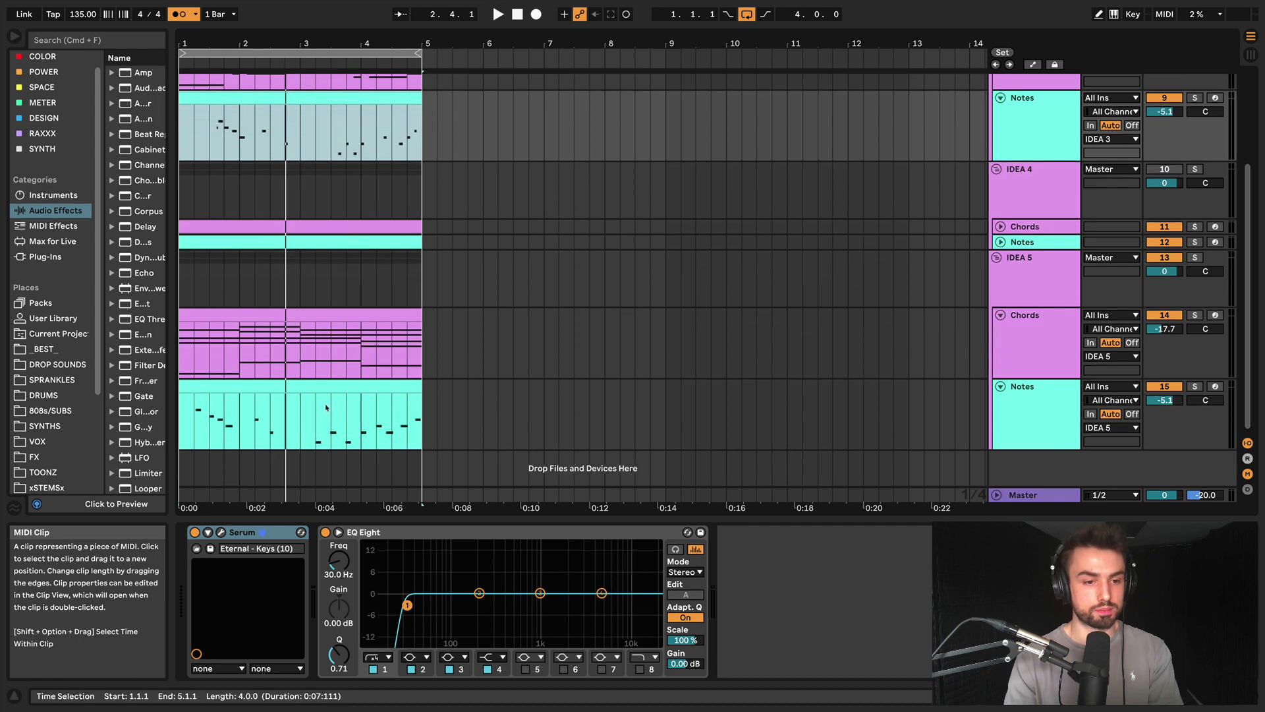
click(324, 391)
key(space)
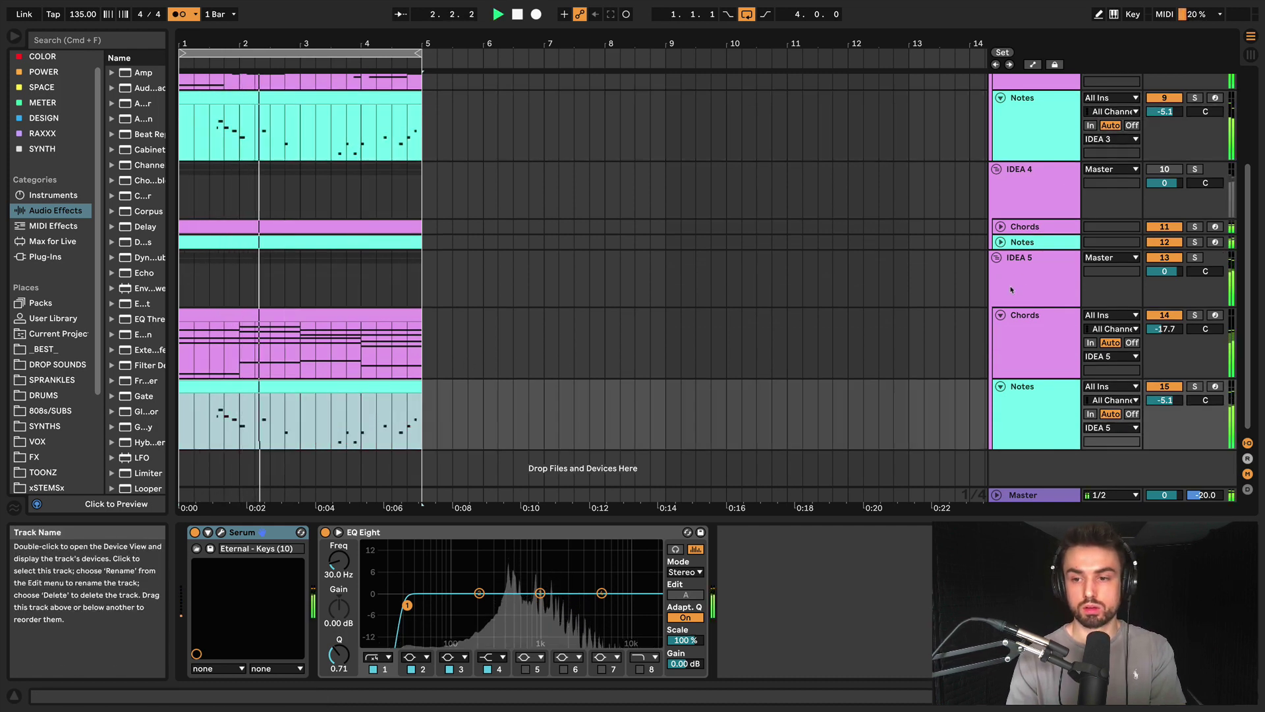
Fold the IDEA 3 group and IDEA 5's Chords track, stop playback, and open IDEA 5's Notes clip for editing
click(1000, 315)
click(998, 258)
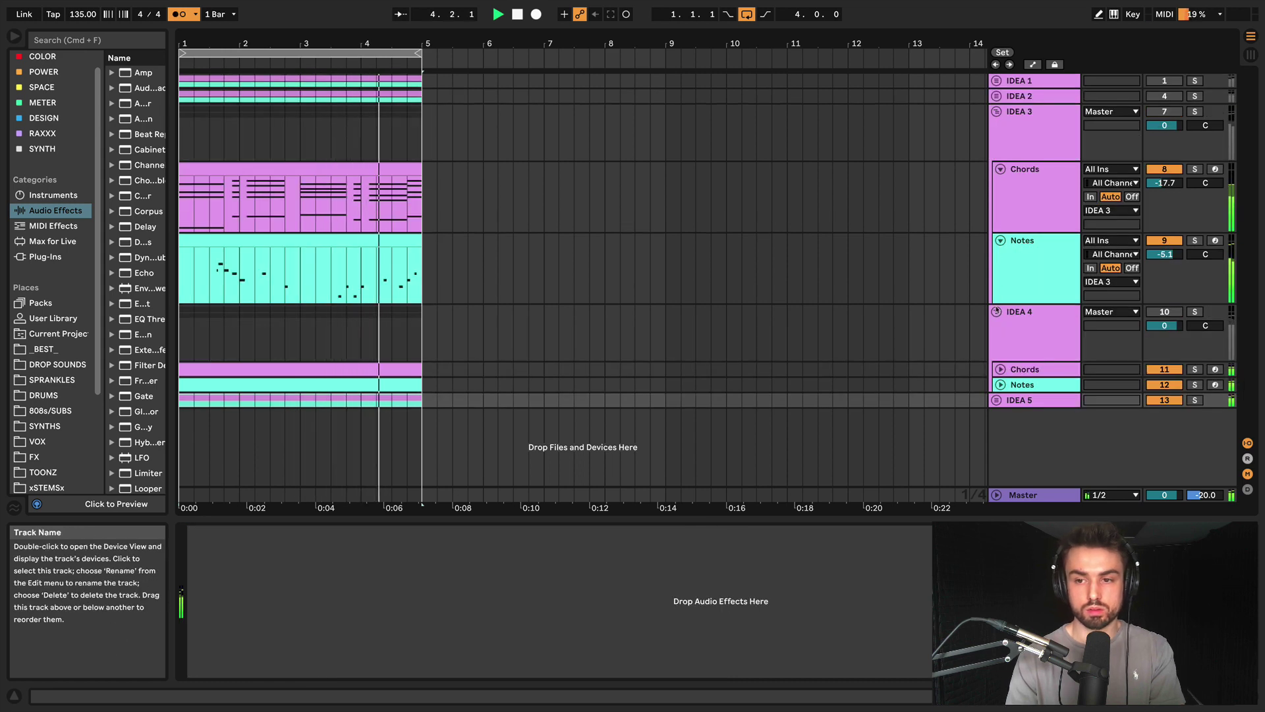
click(1000, 169)
click(1000, 185)
click(996, 111)
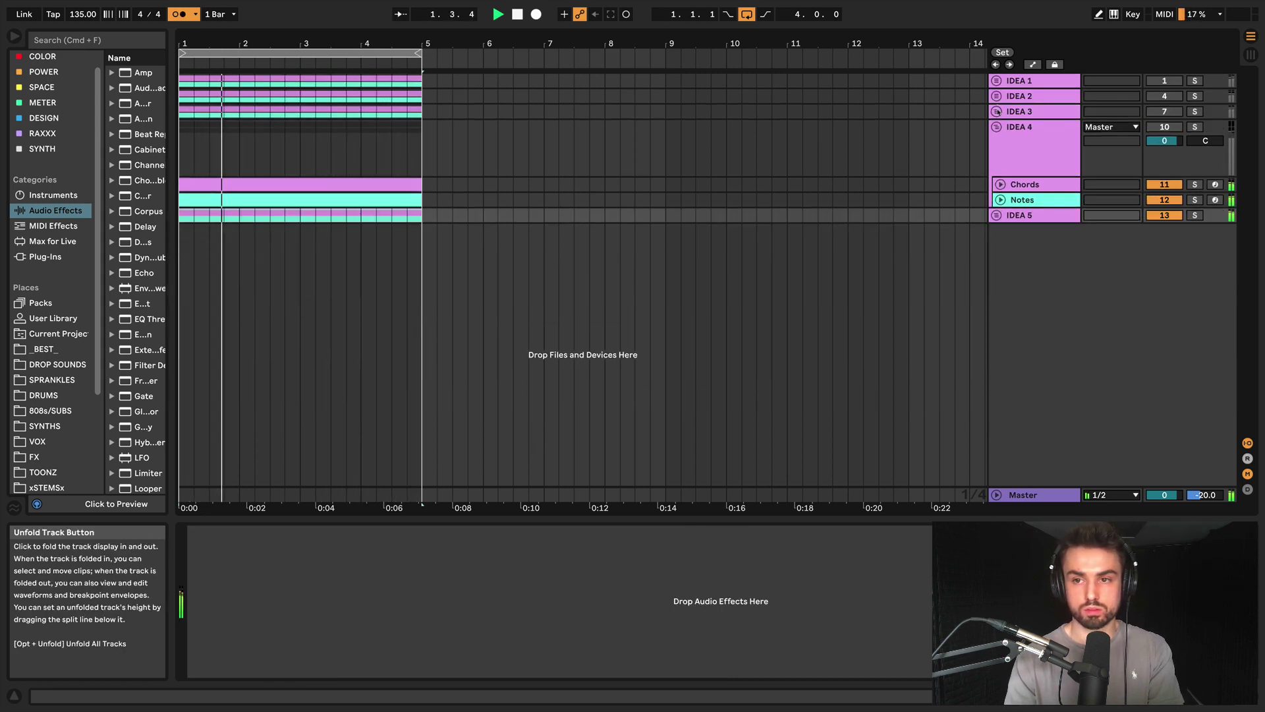
click(996, 215)
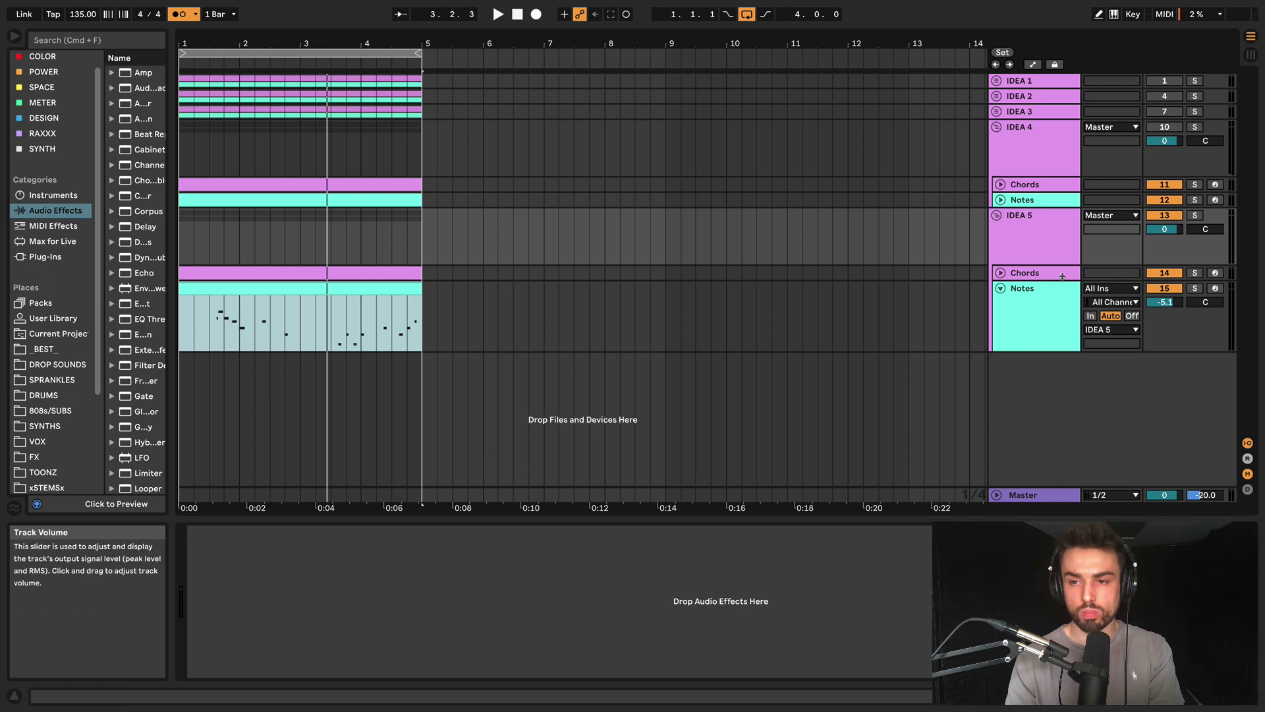
click(270, 291)
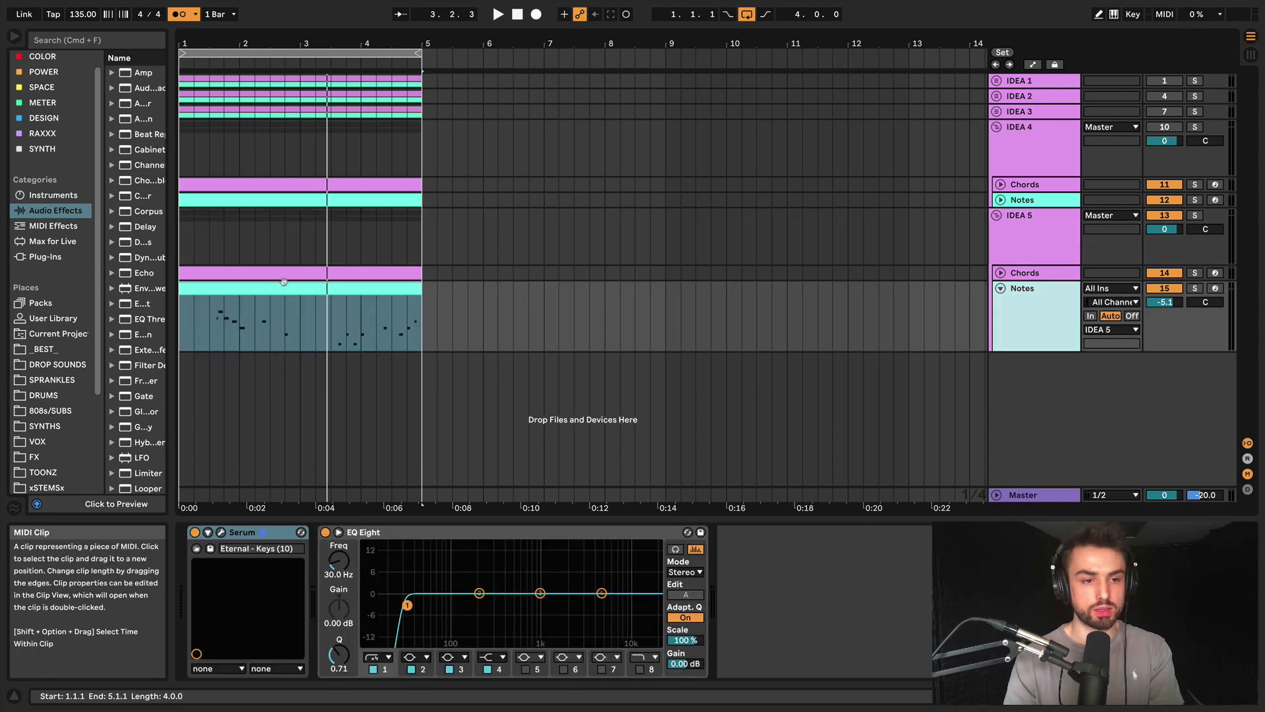
double_click(283, 282)
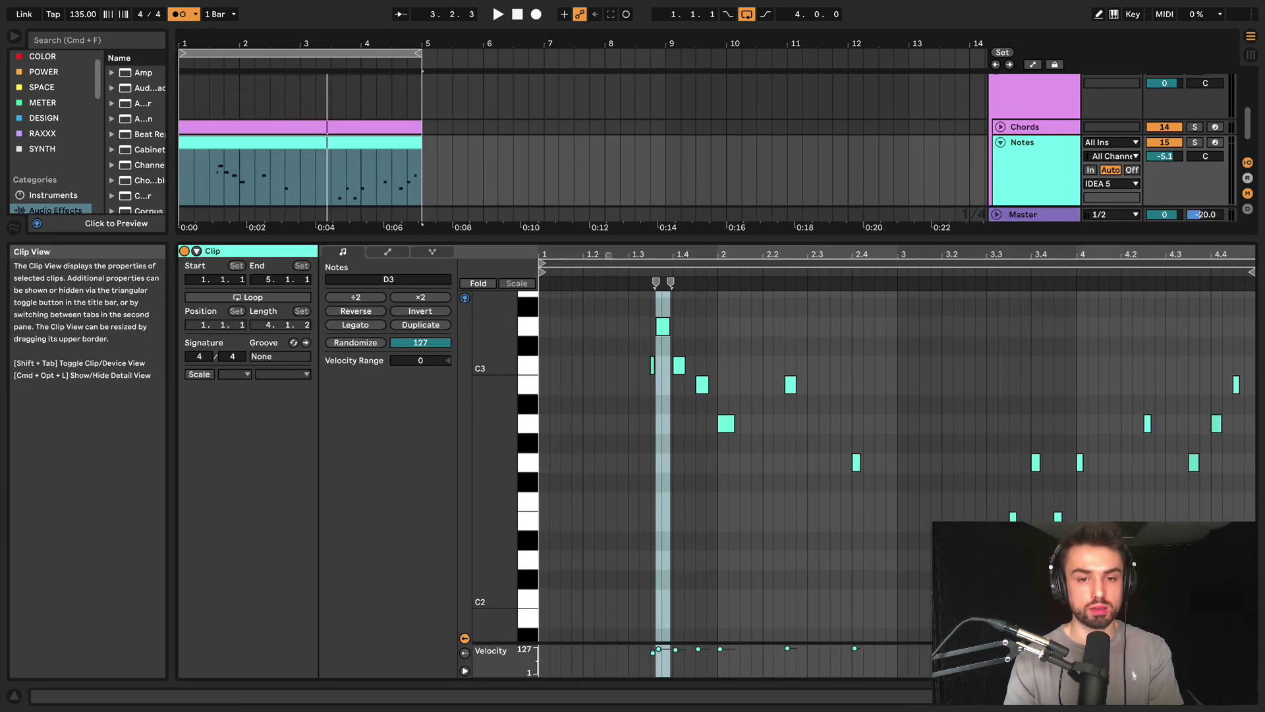
Try reversing all notes of the IDEA 5 melody, audition it, and reverse them back
click(612, 326)
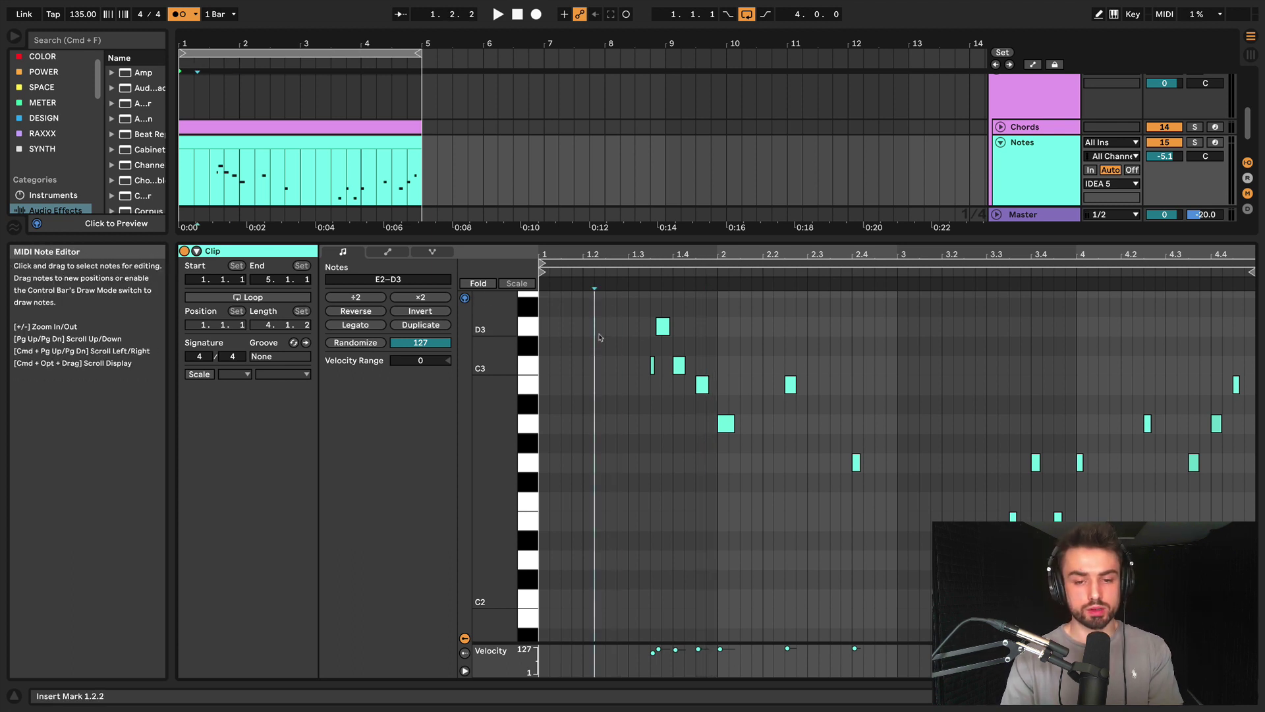
key(super+a)
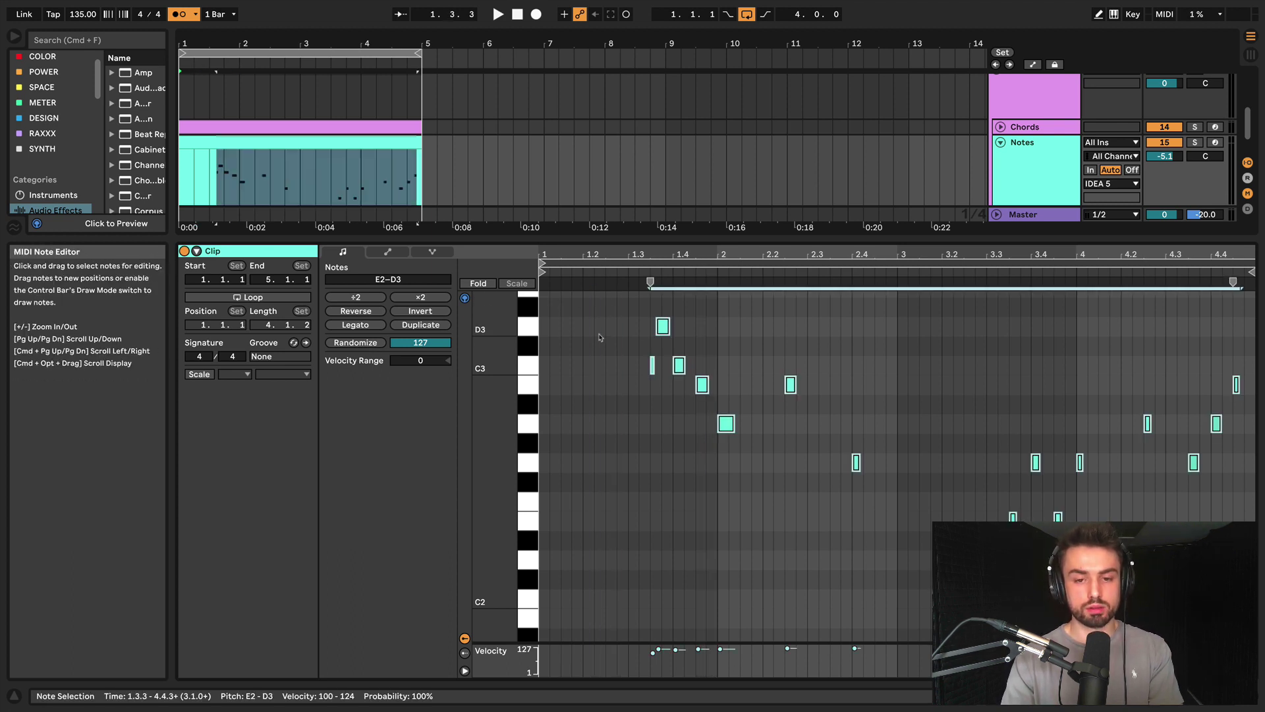
click(356, 311)
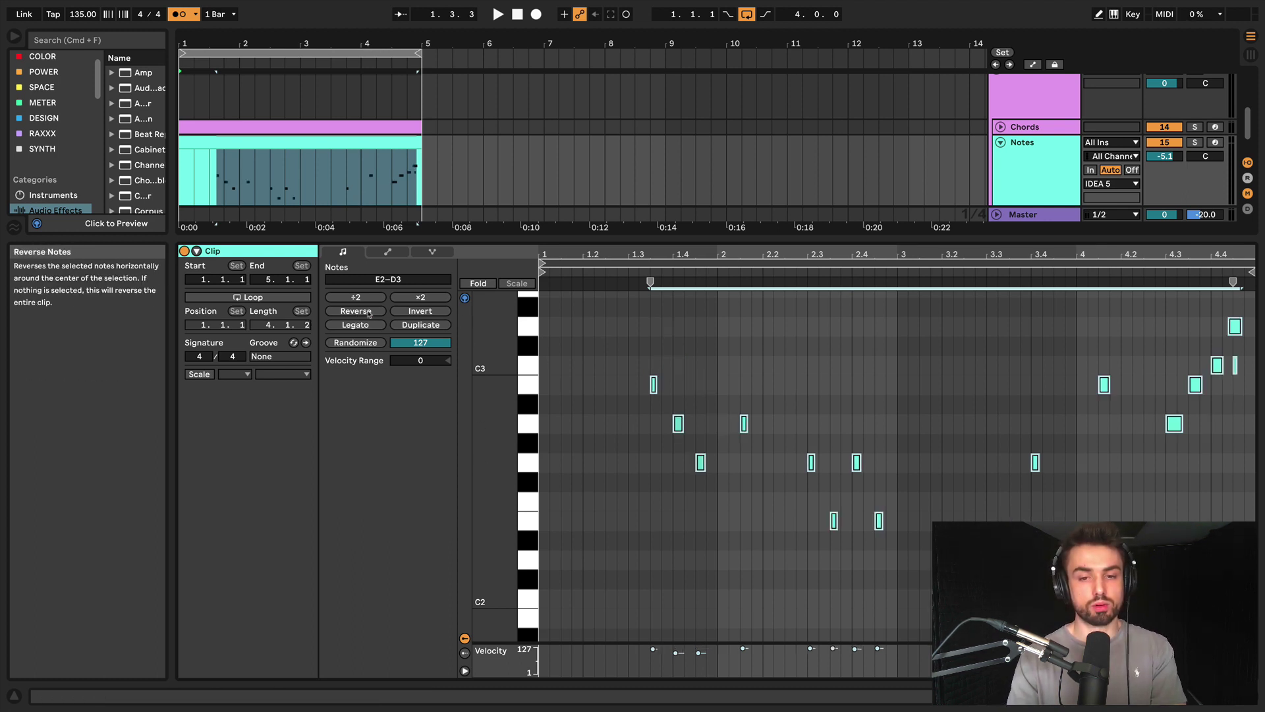
key(space)
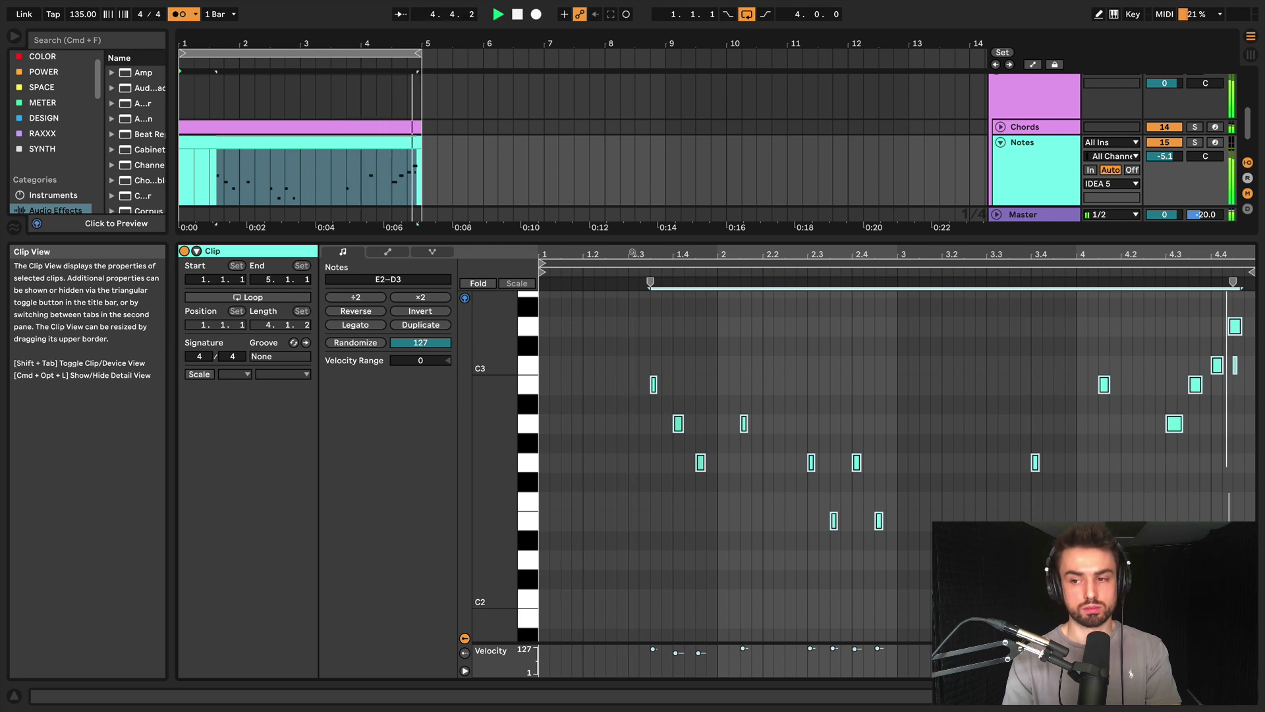
key(space)
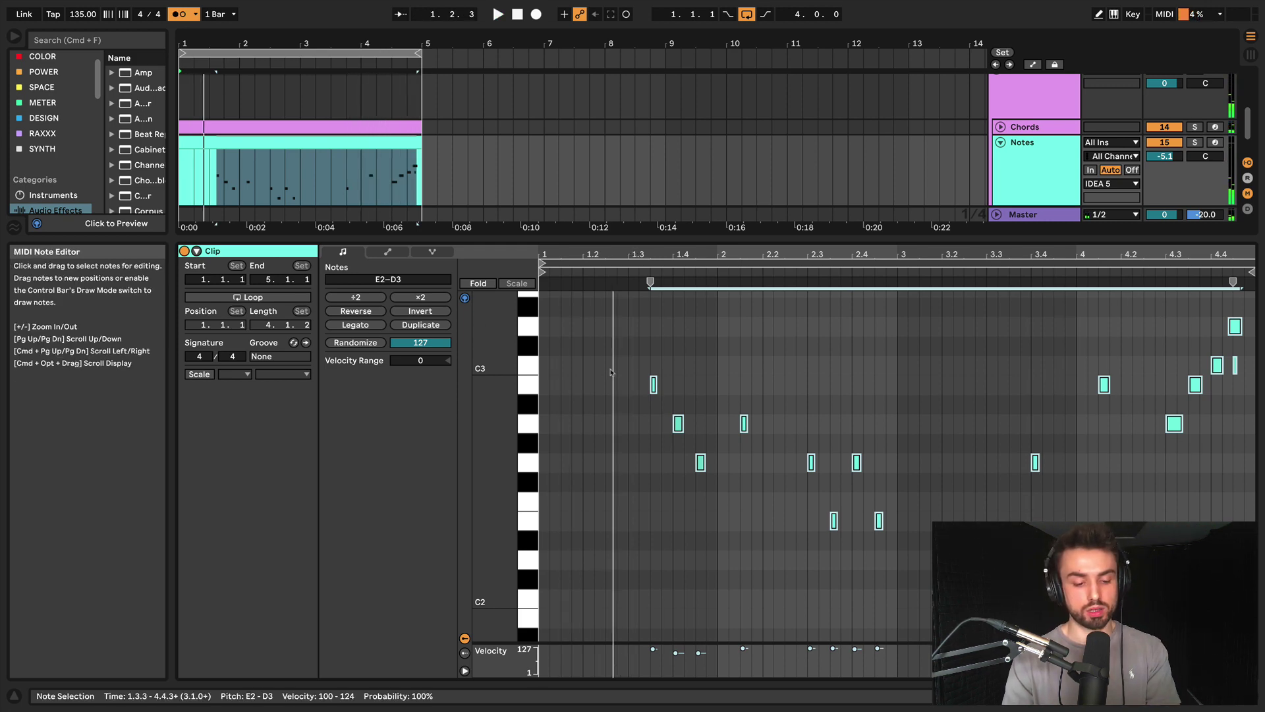
click(356, 311)
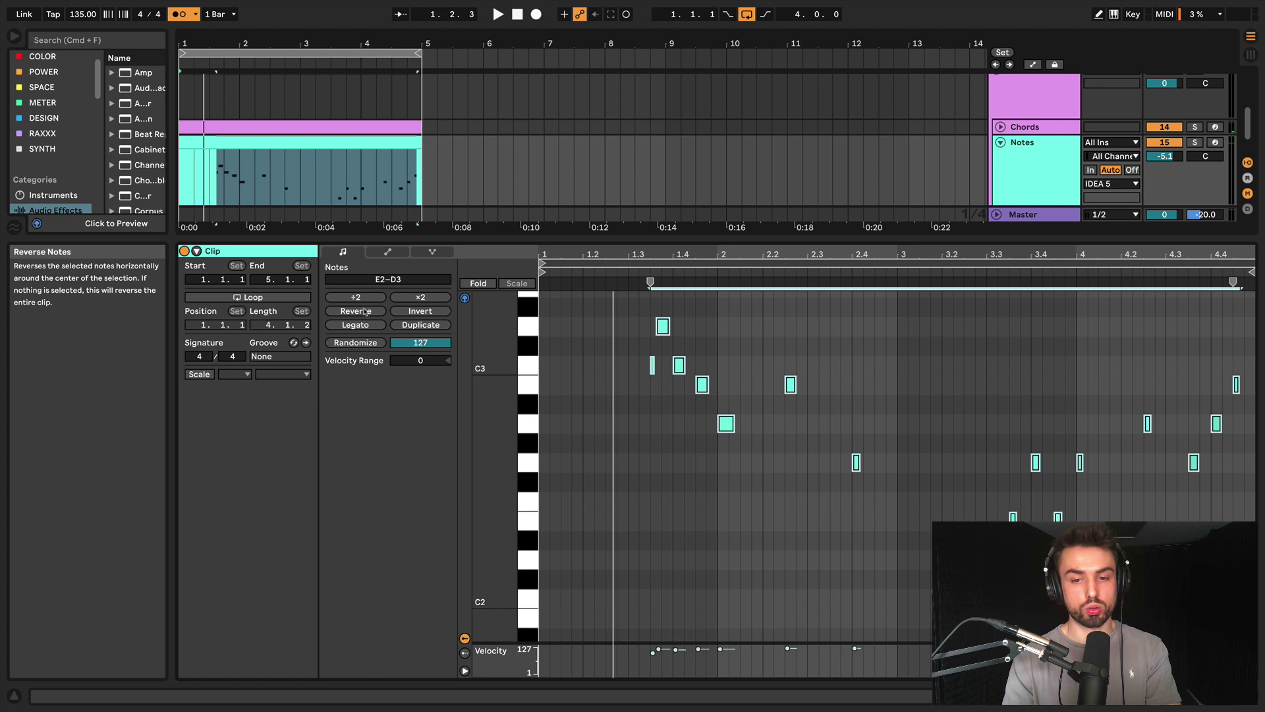
Reverse only the melody notes in bars 1 and 2, and audition the result
click(783, 496)
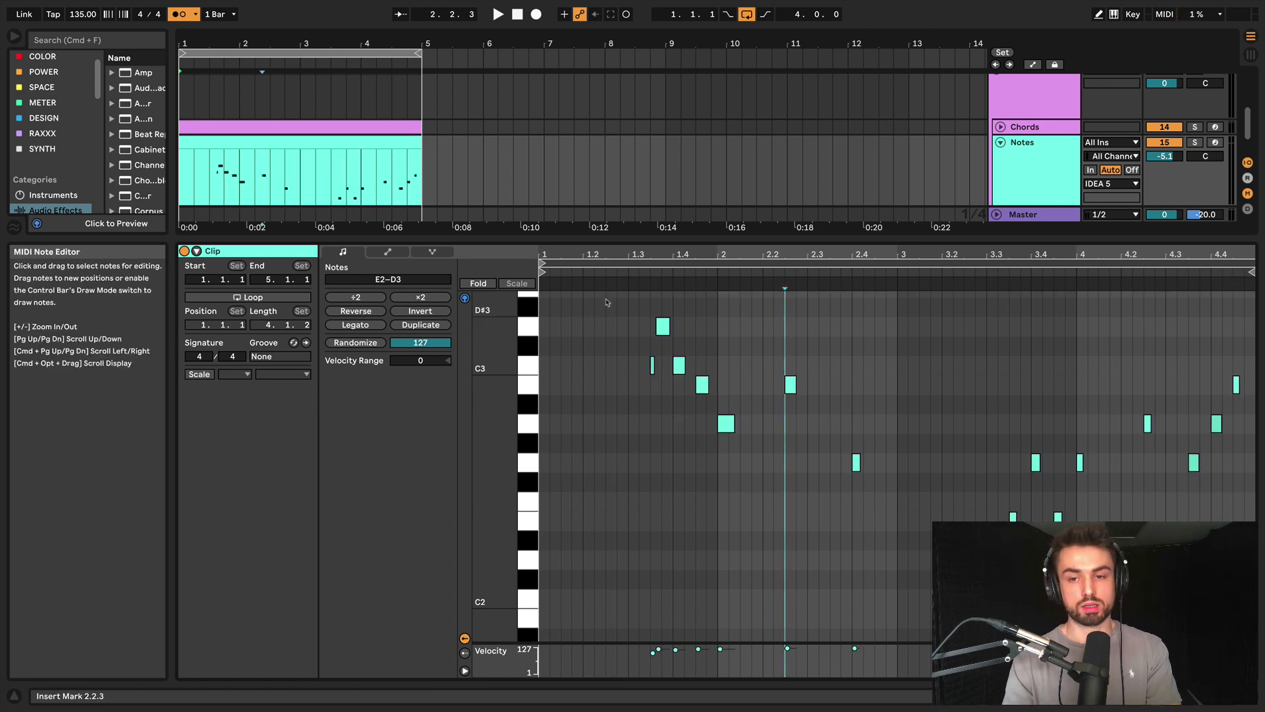
drag(606, 300, 891, 578)
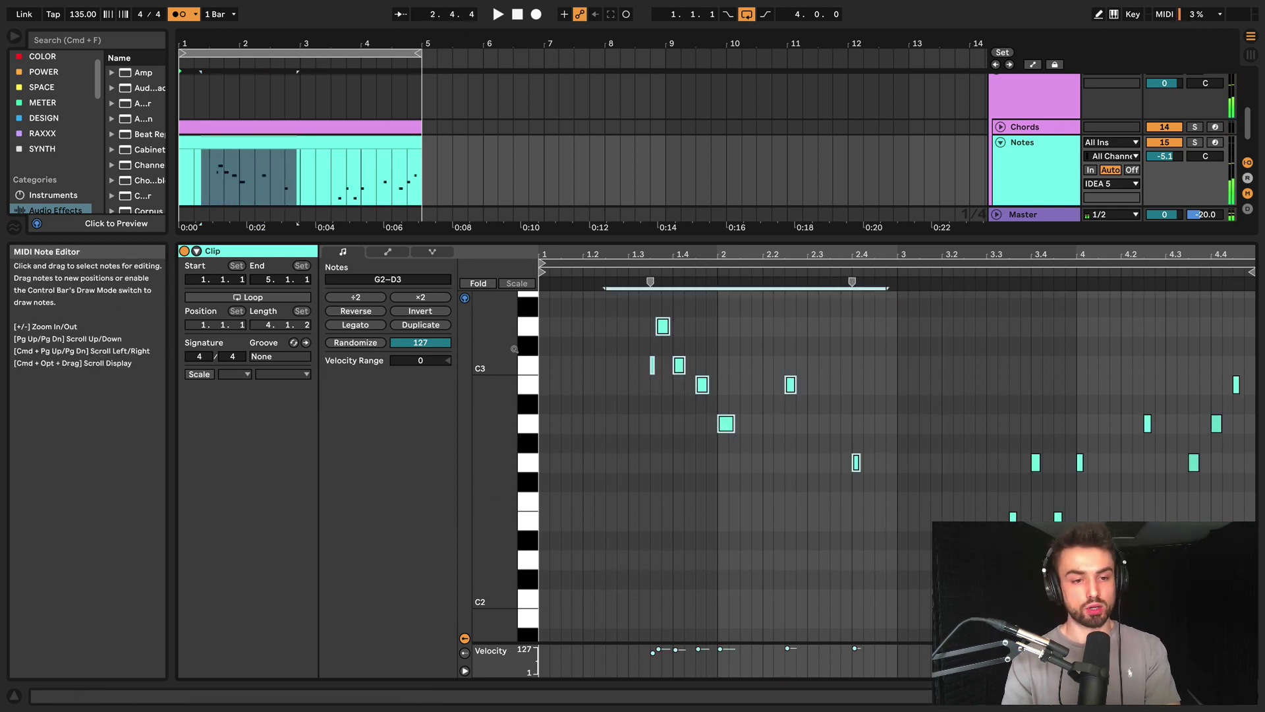
click(353, 311)
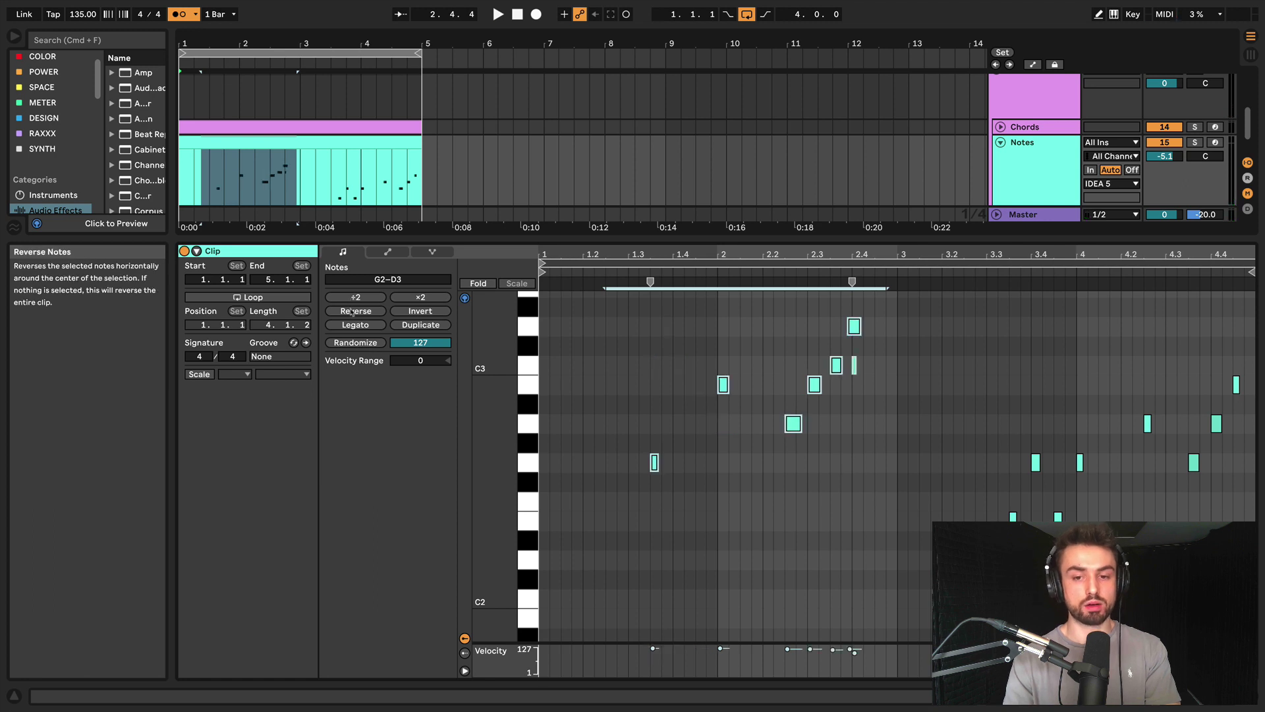
key(space)
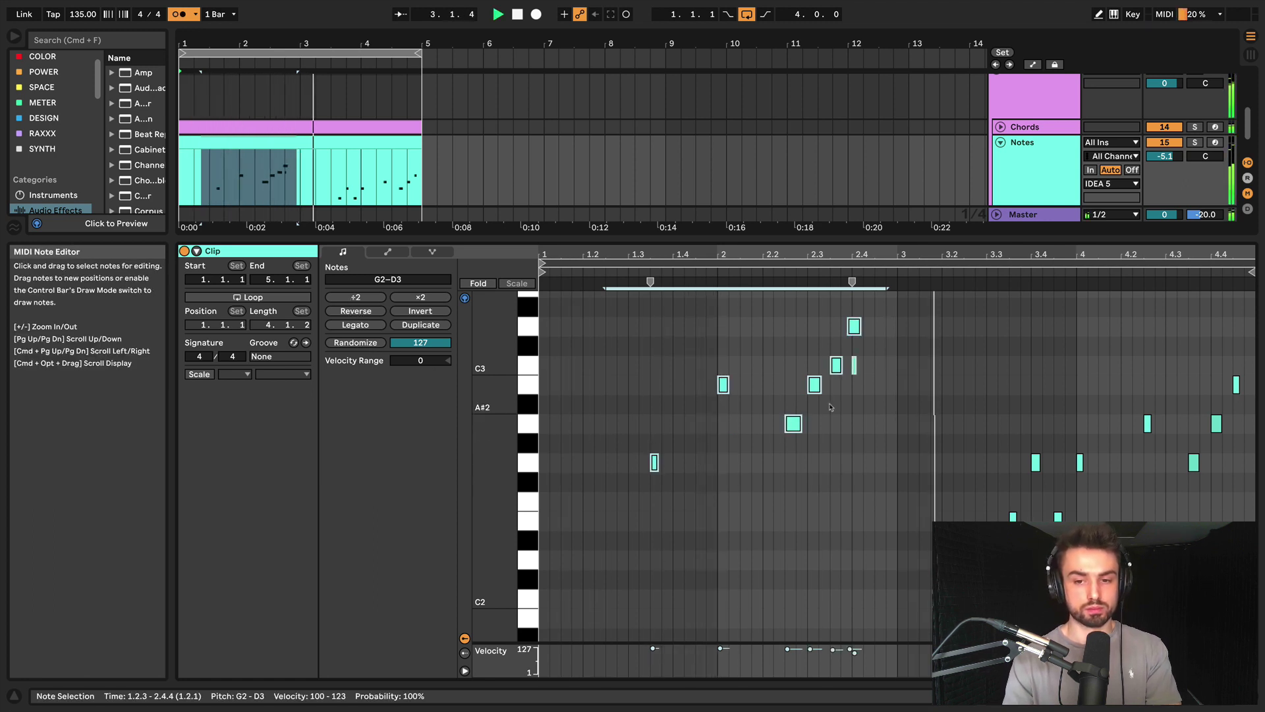
key(space)
key(space)
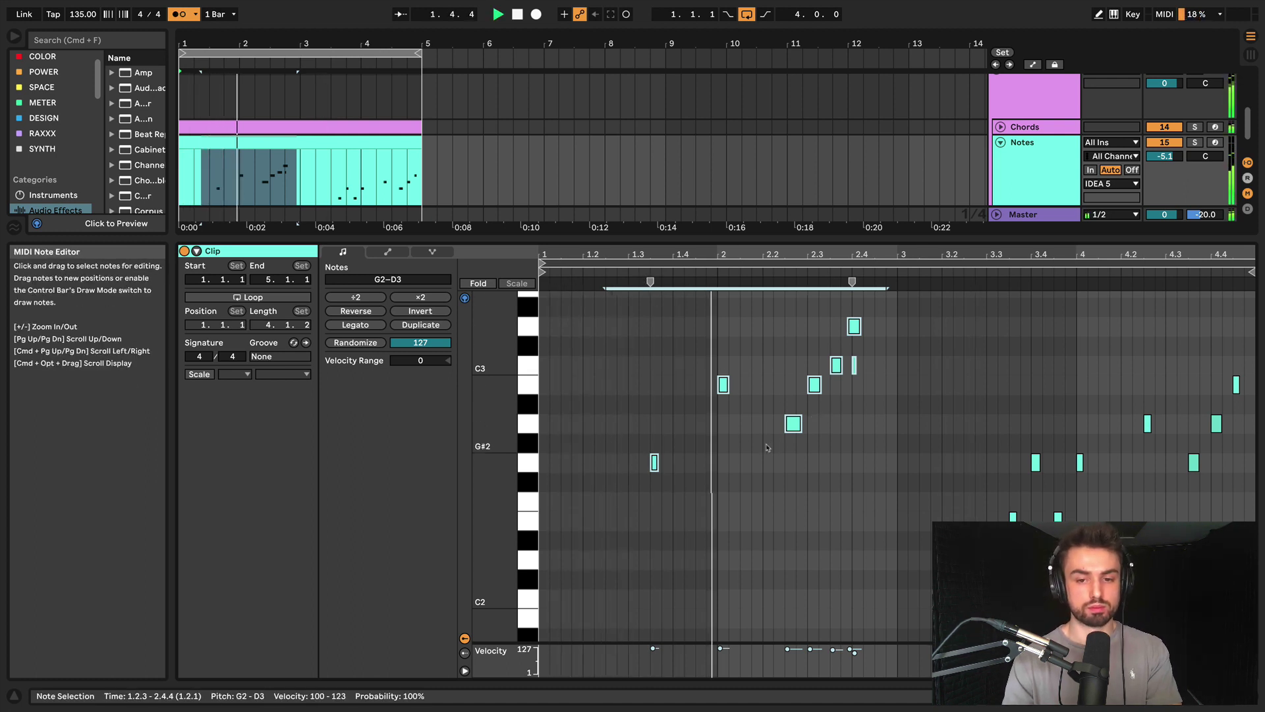
key(space)
Lower bar 2's last four longer notes to G2, A2, B2 and A2 in order, and delete the short C3 note near 2.4
click(799, 453)
click(796, 421)
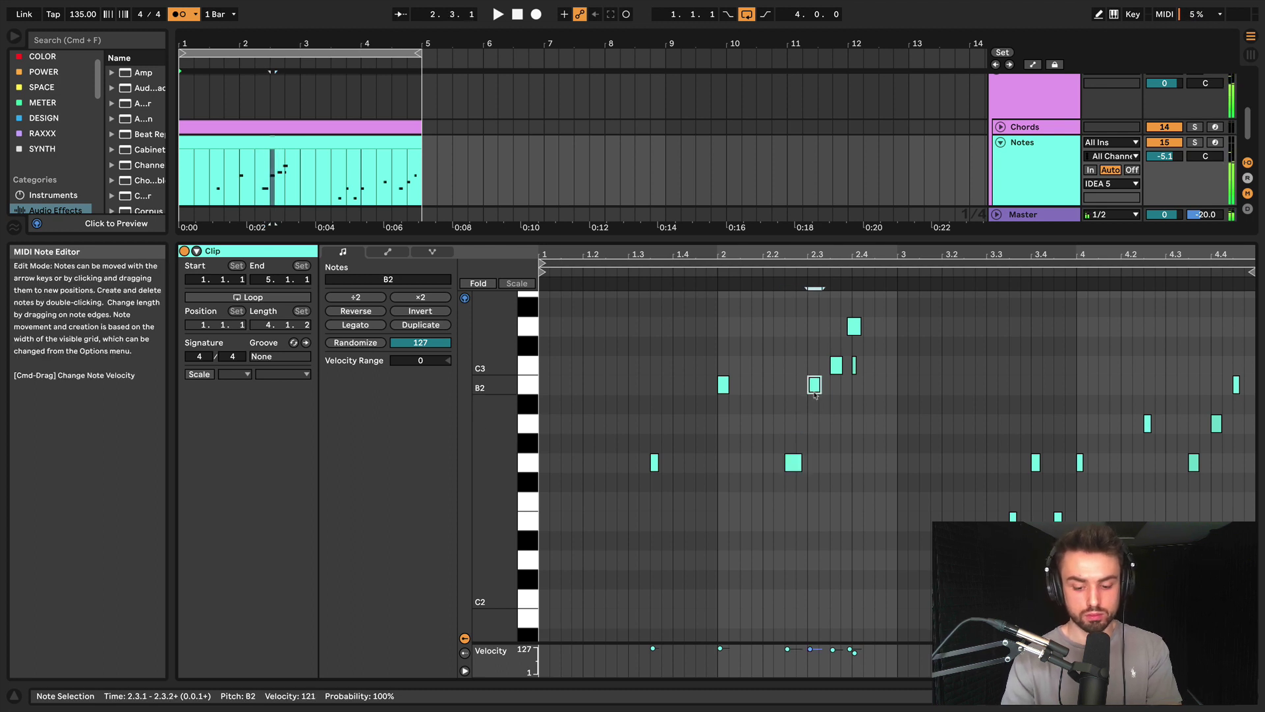
key(Down)
key(Down)
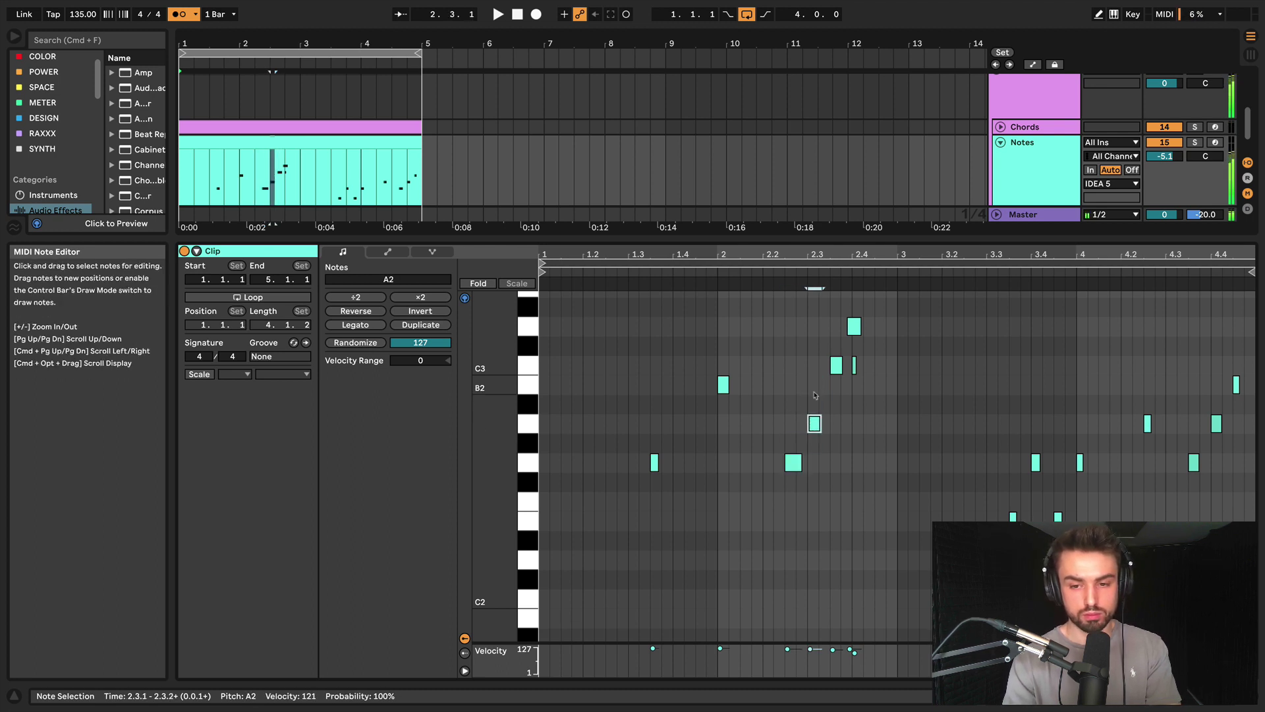
click(836, 365)
key(Down)
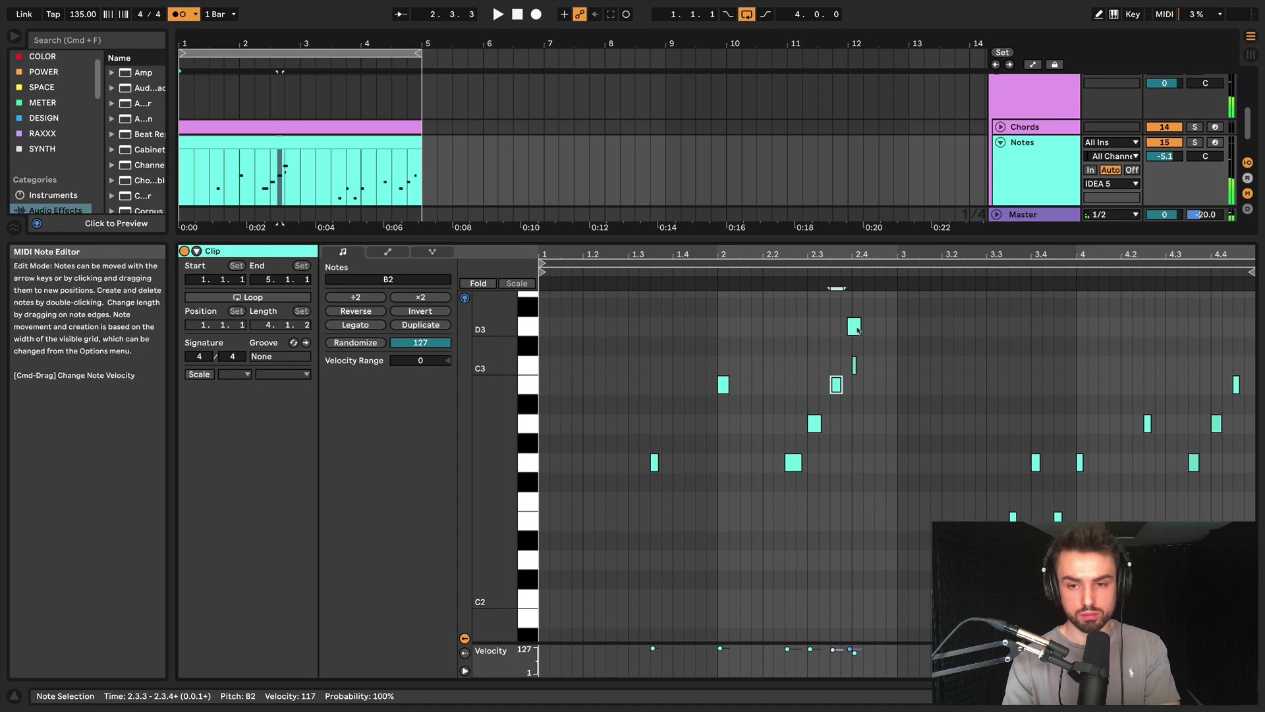
drag(854, 328, 856, 412)
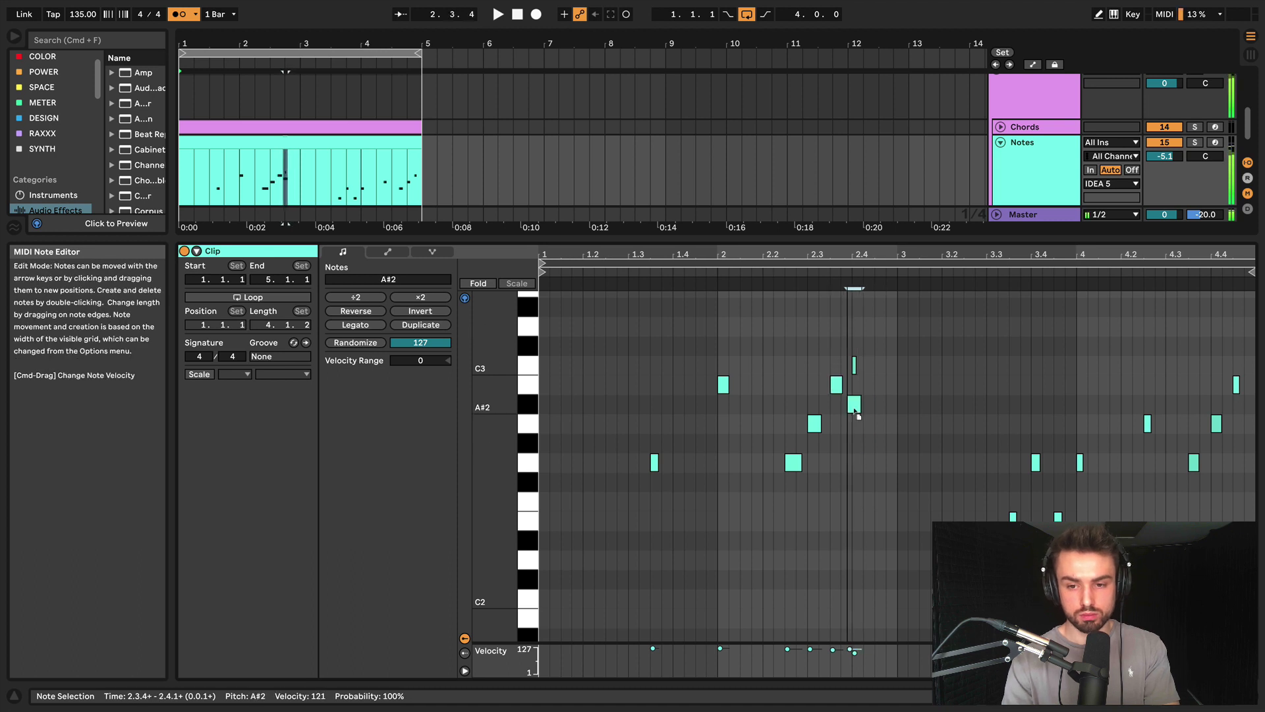
click(857, 364)
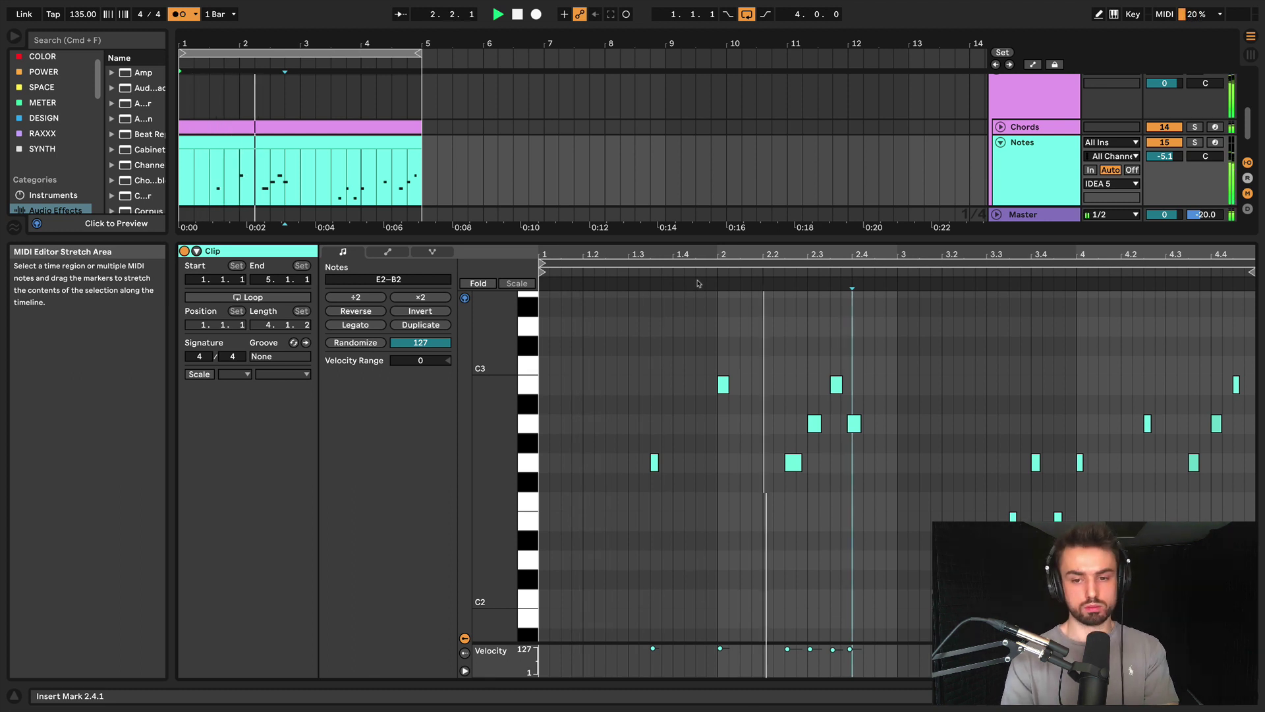
Quantize bar 2's last note to 2.4.1, lower it to G2, and audition the full melody
click(852, 424)
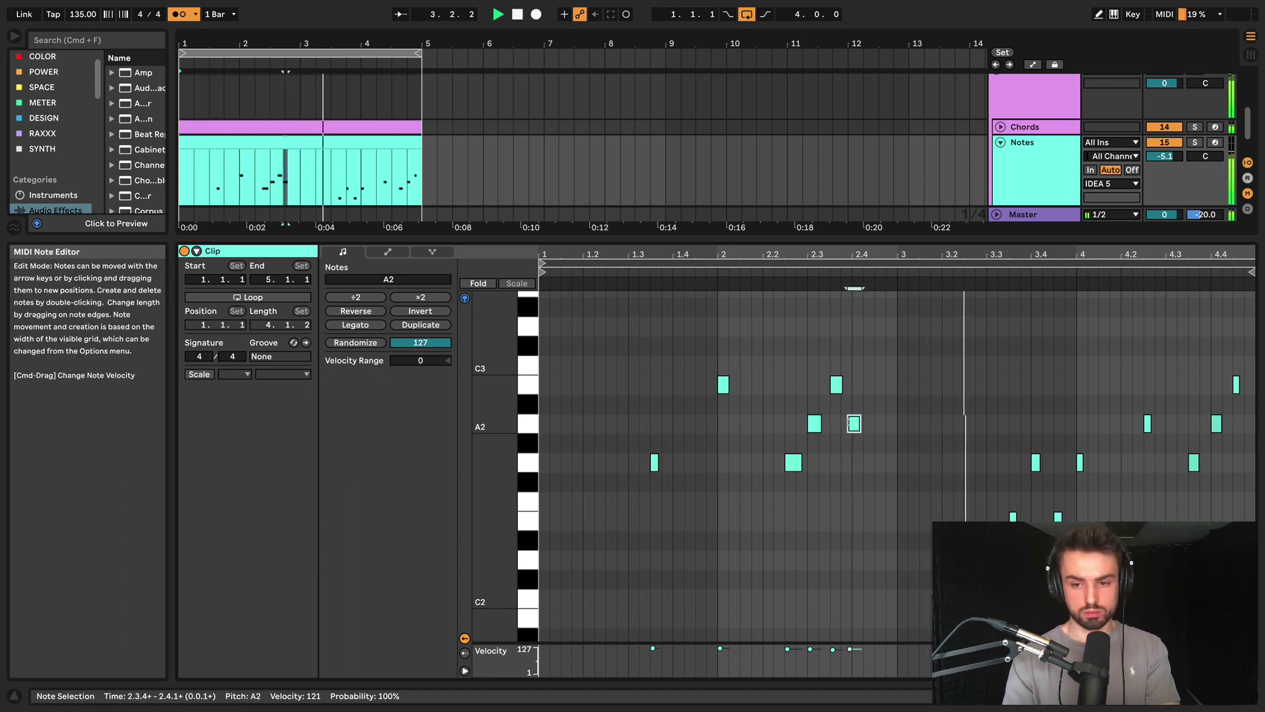
key(super+u)
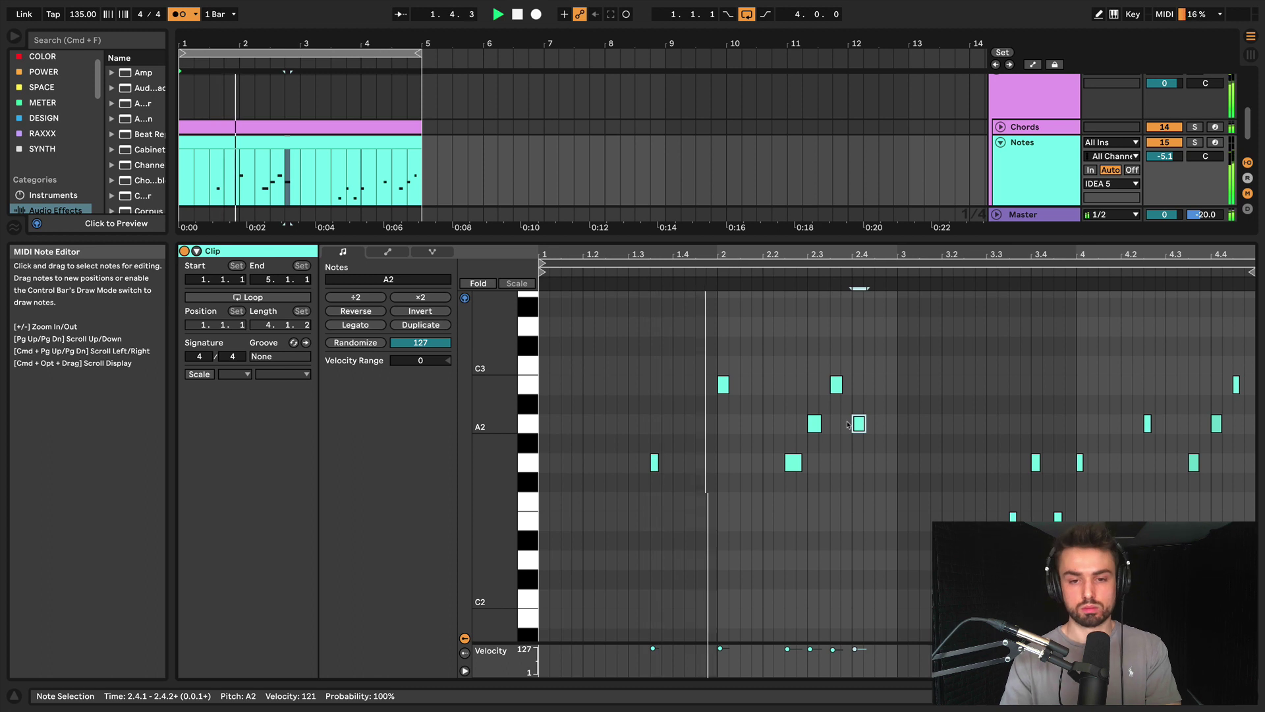
key(Down)
key(Down)
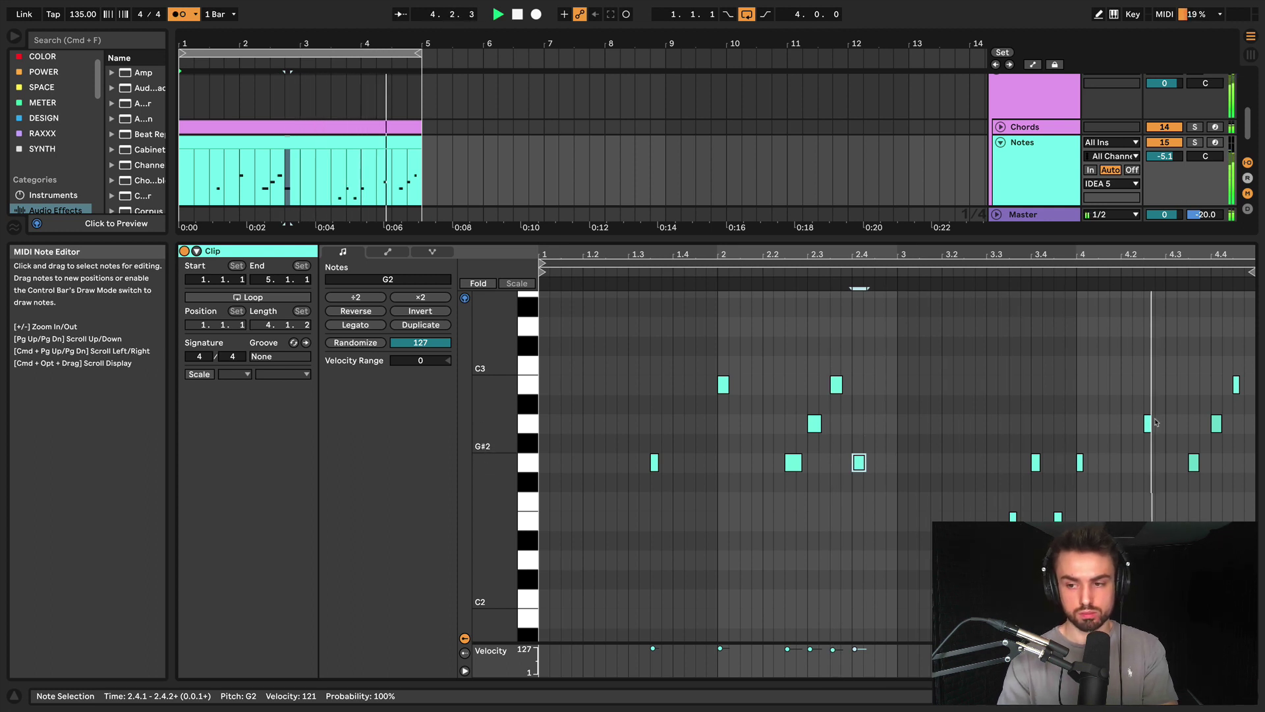
key(space)
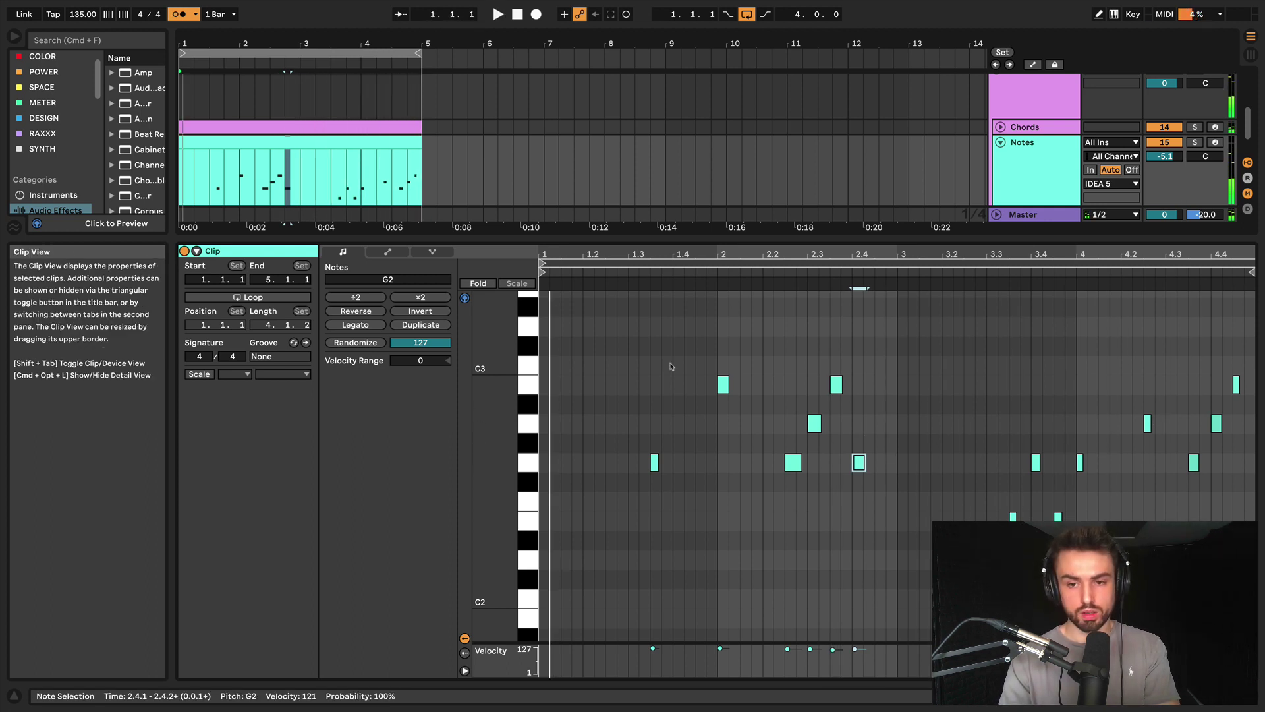
Try inverting the melody notes from 3.3.2 to the end of bar 4, audition the result, and invert them back
click(959, 439)
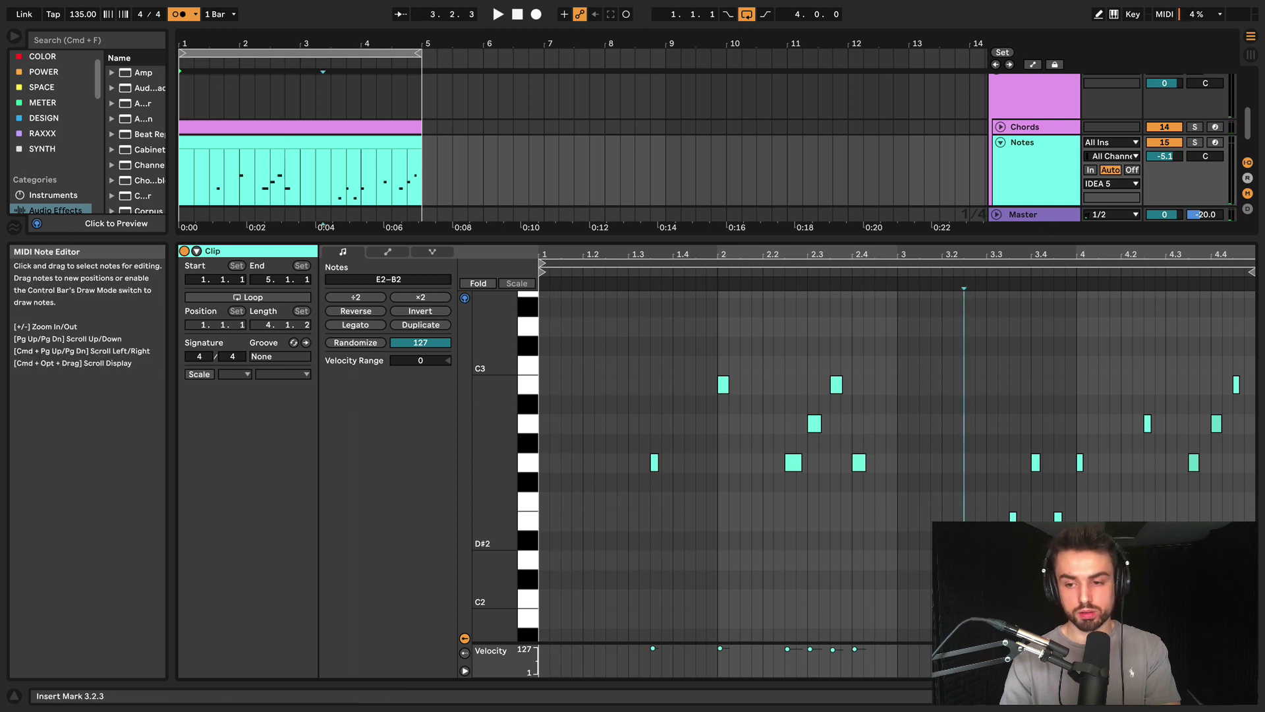
drag(1001, 382, 1255, 521)
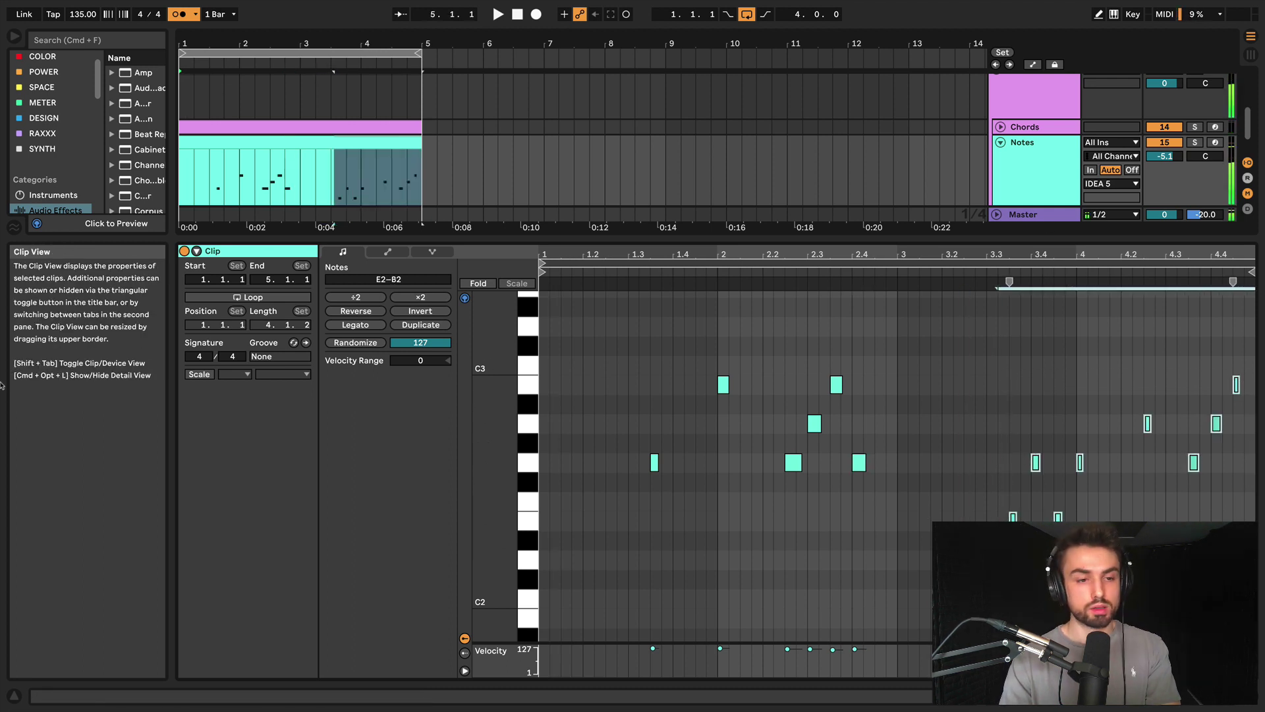
click(420, 312)
key(space)
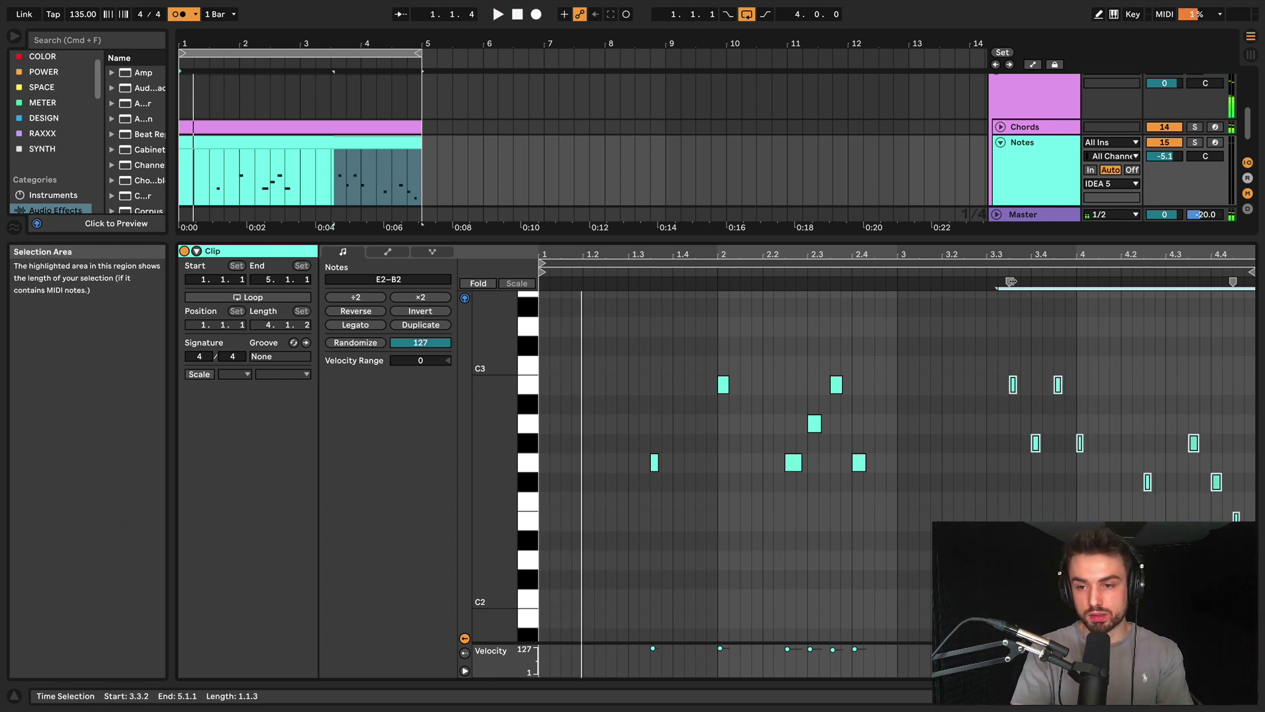
click(994, 272)
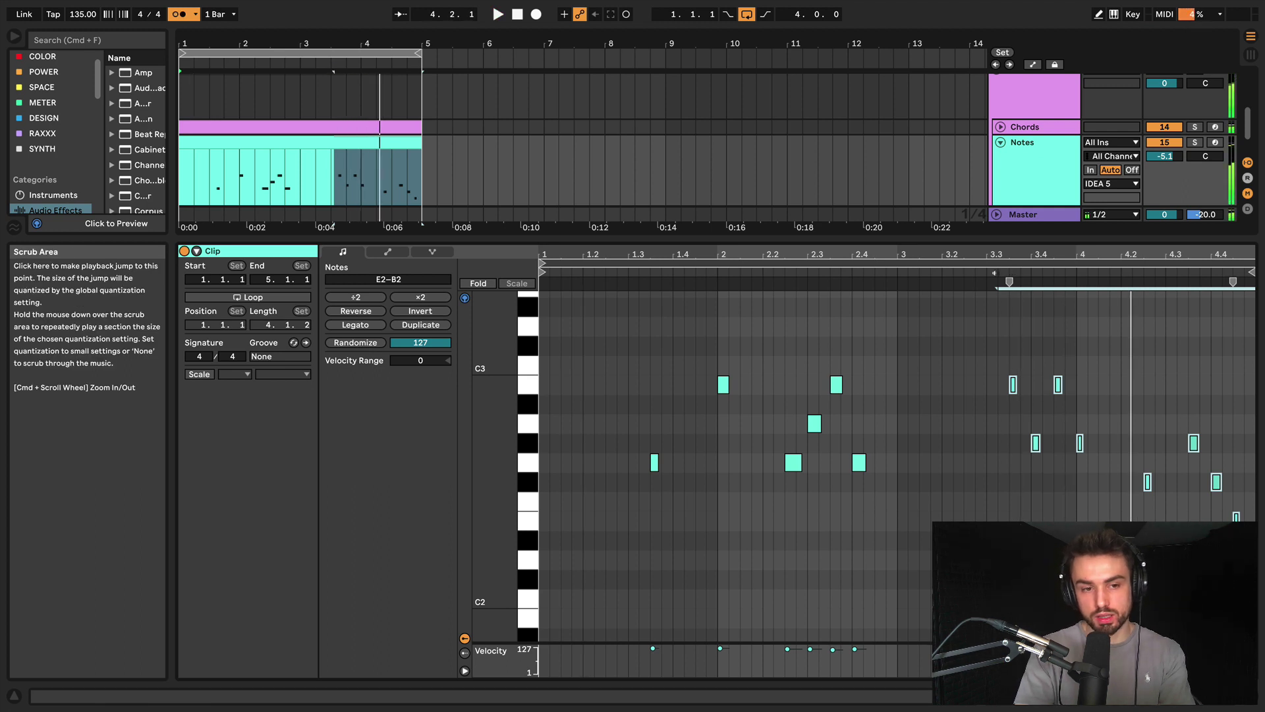
click(420, 311)
click(991, 272)
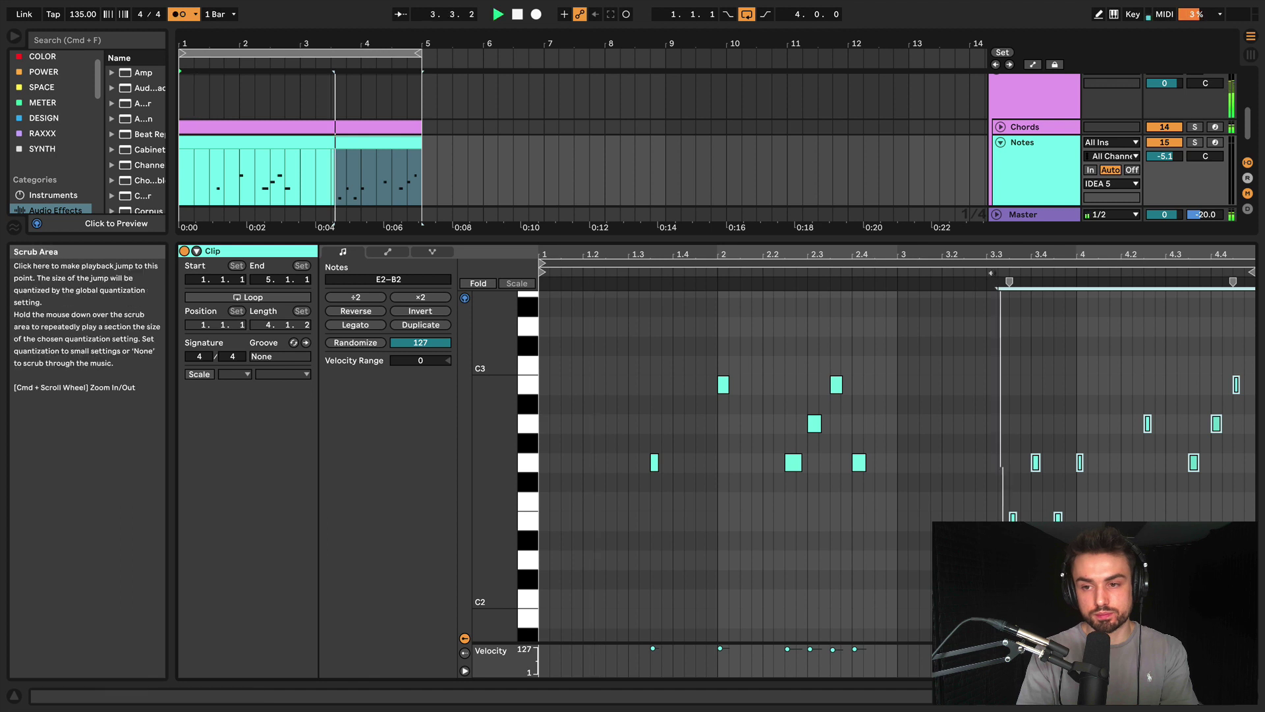
key(space)
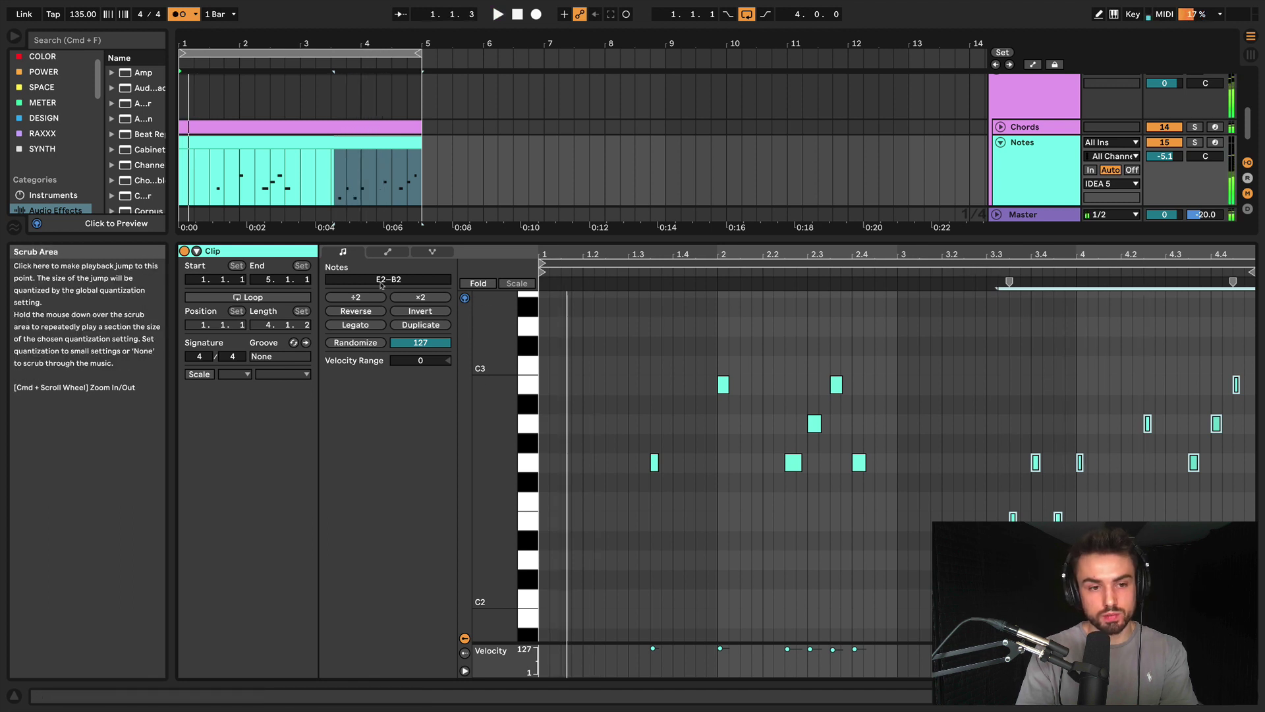
Reverse the selected notes in bars 3 and 4, and move the A2 note at 4.1.3 to E2 at the start of bar 4
click(362, 311)
key(space)
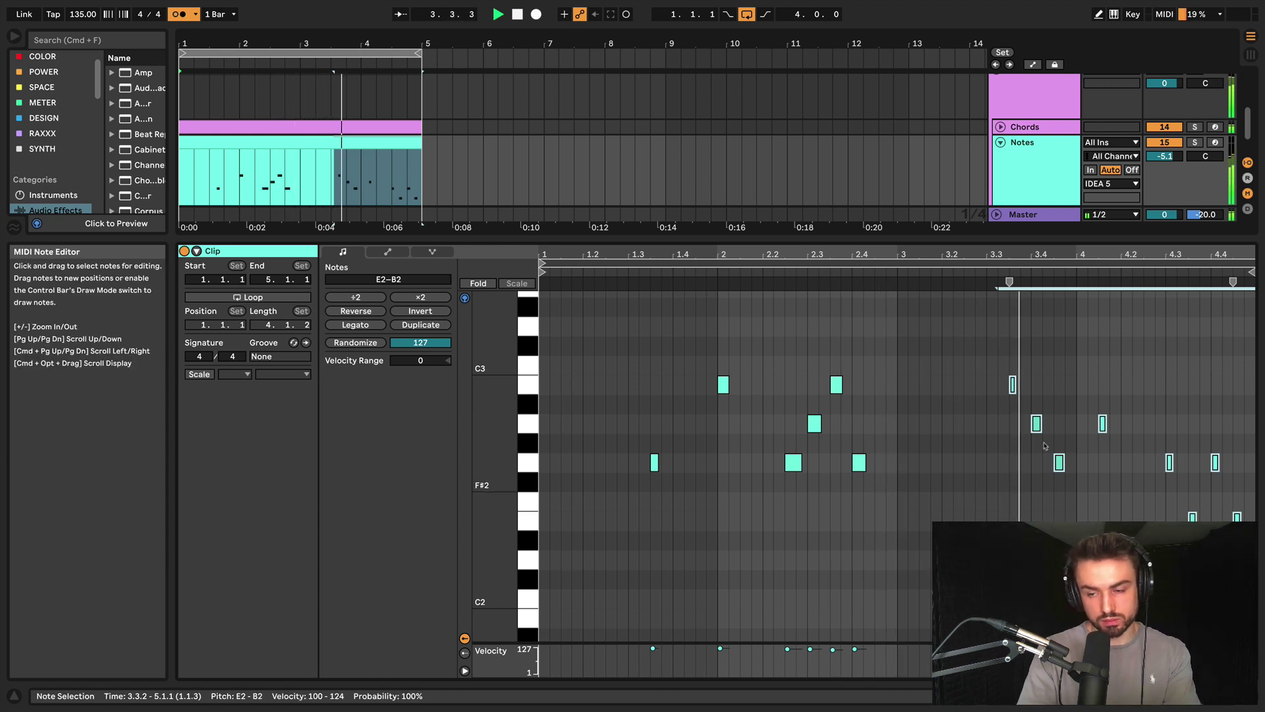
click(1104, 424)
key(space)
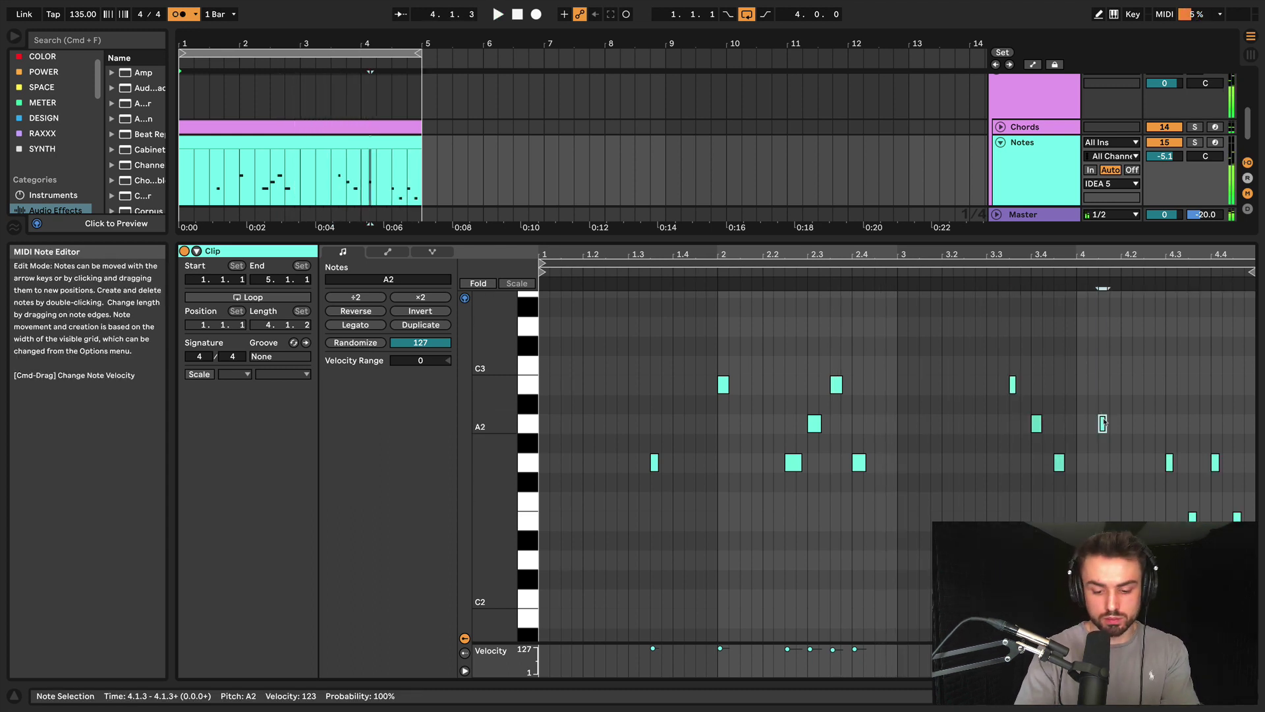
key(Down)
key(Down)
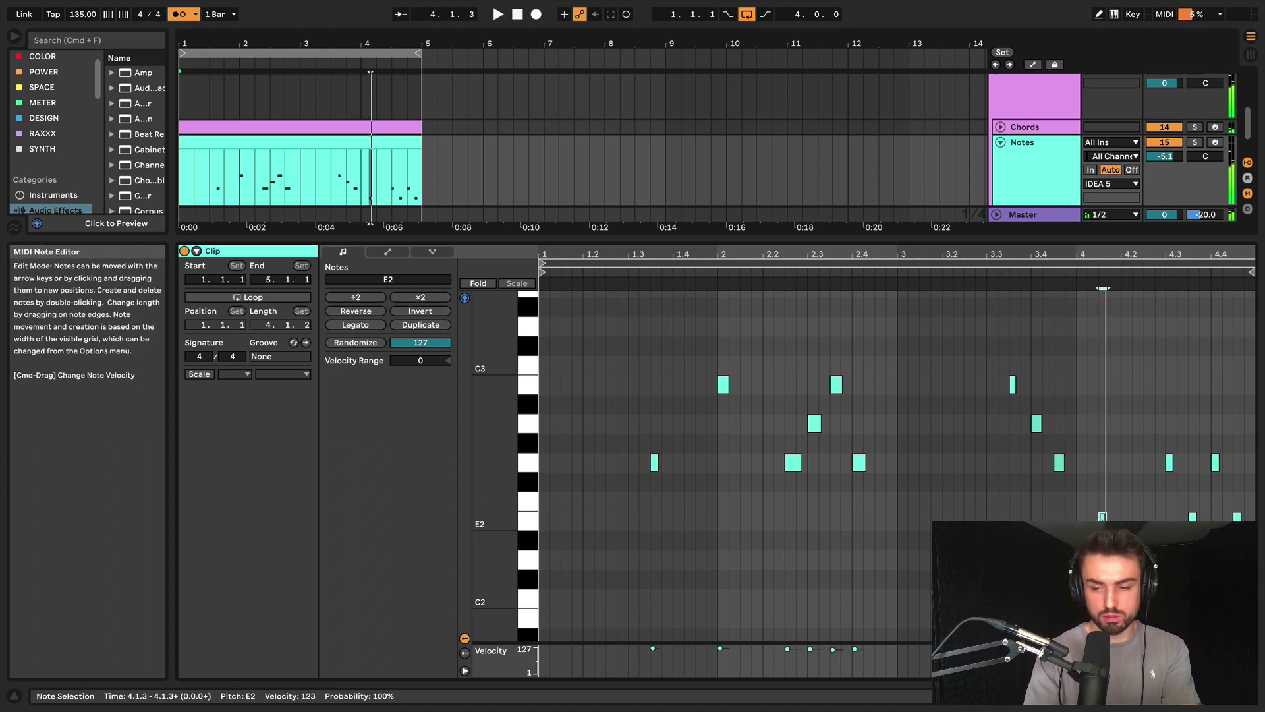
key(Left)
key(Left)
Shift bar 4's last four notes earlier so that the group starts at 4.2.1, and audition the melody
drag(1131, 521, 1260, 447)
key(Left)
key(Left)
key(Left)
key(Left)
key(Left)
key(space)
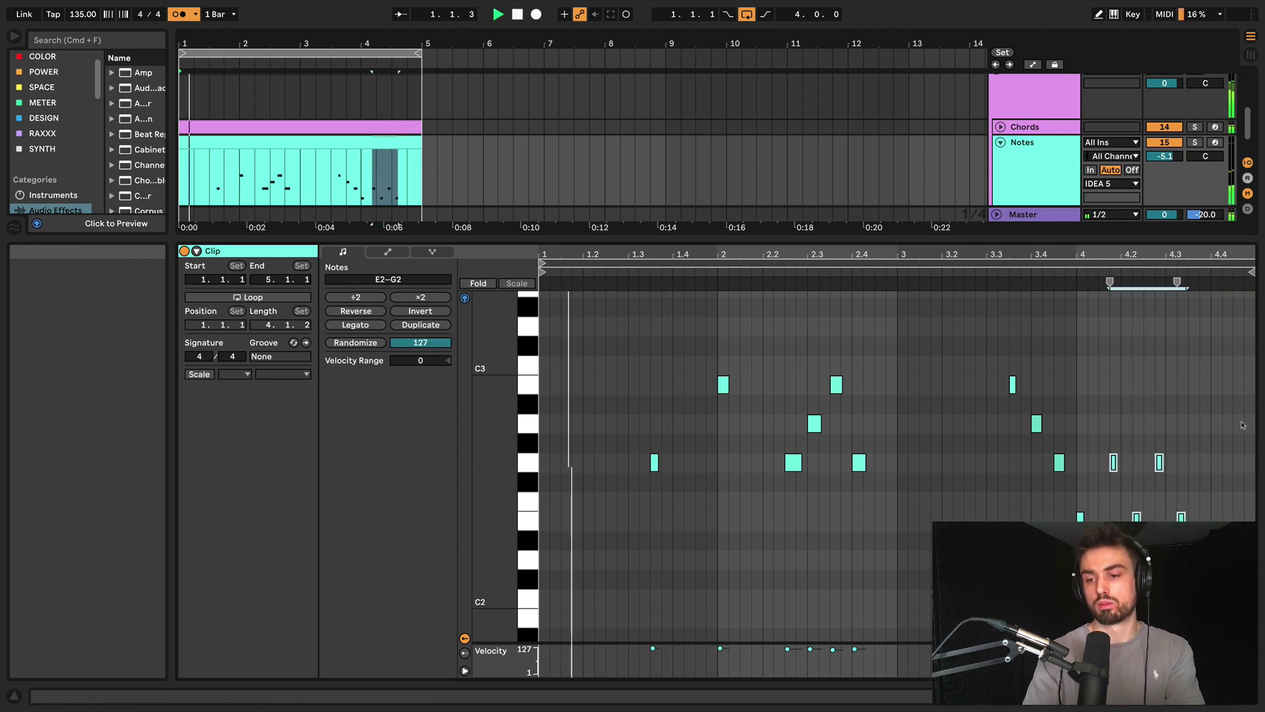
click(1015, 272)
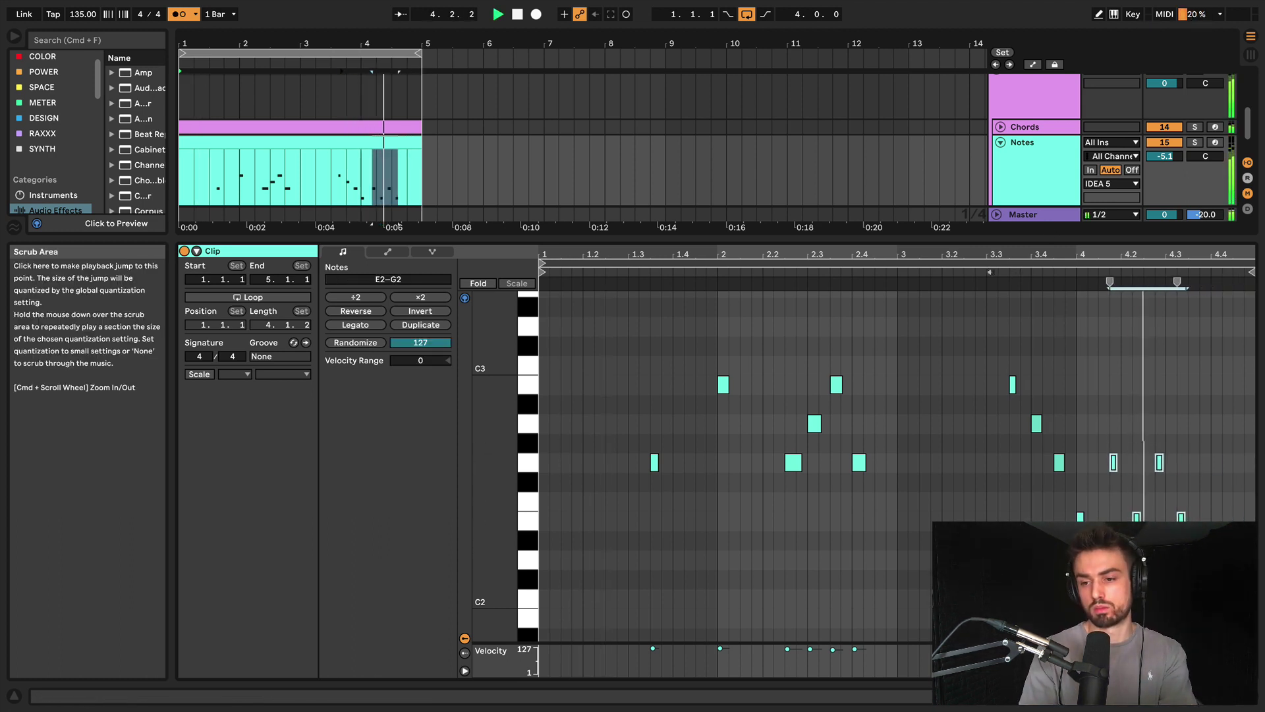
drag(1088, 390, 1242, 517)
key(Right)
key(Right)
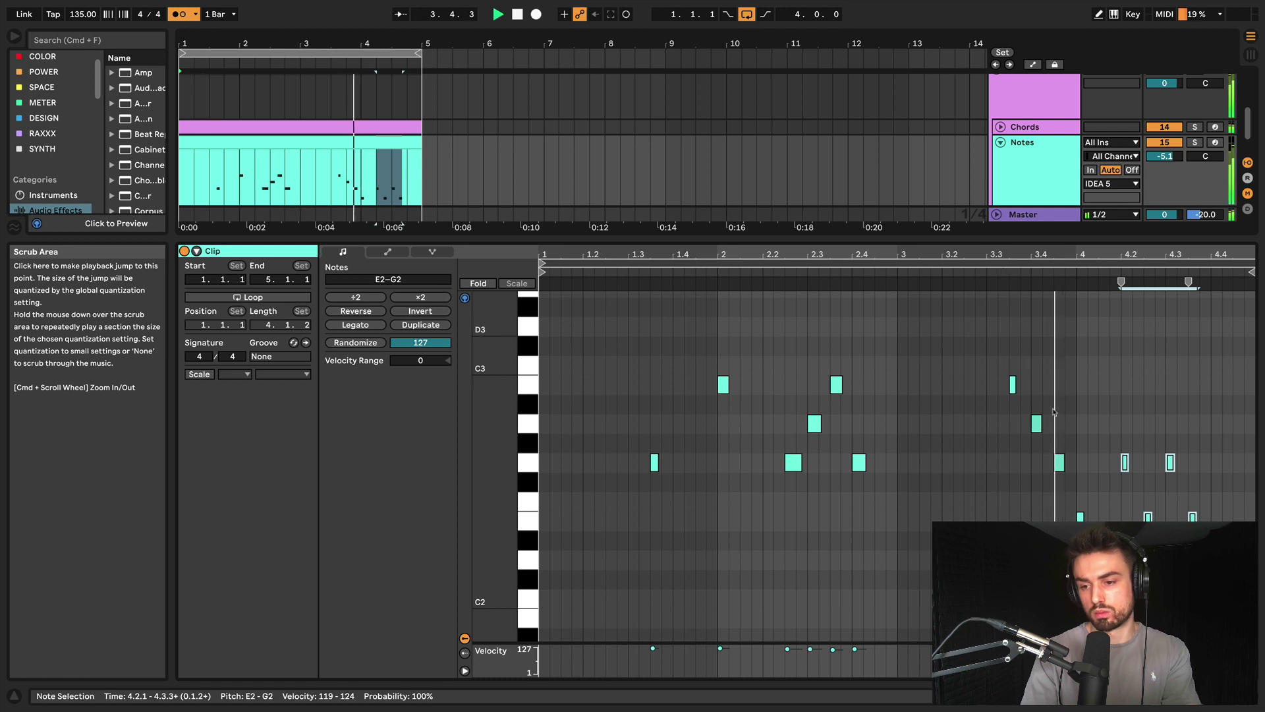
key(space)
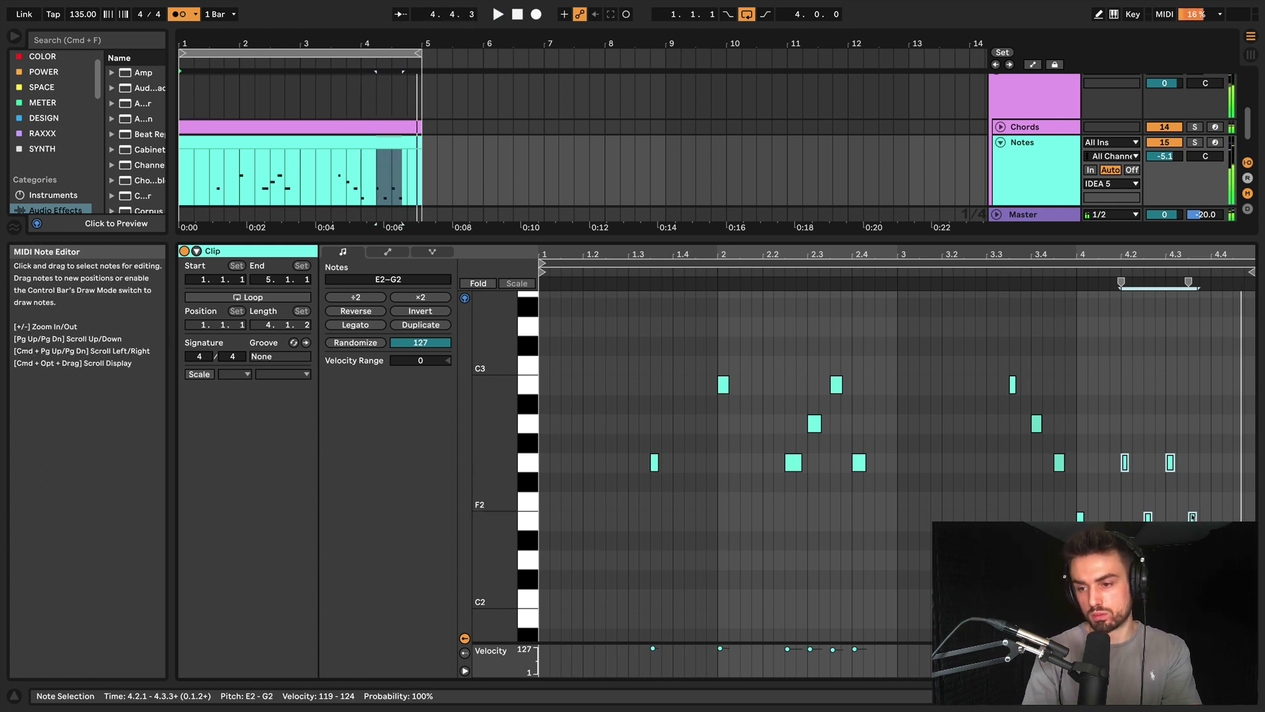
Raise the E2 note at 4.3.3 to A2, duplicate it, place the copy on G2 at 4.4.3, and audition the melody
drag(1221, 523, 1170, 539)
key(Up)
key(Up)
key(Up)
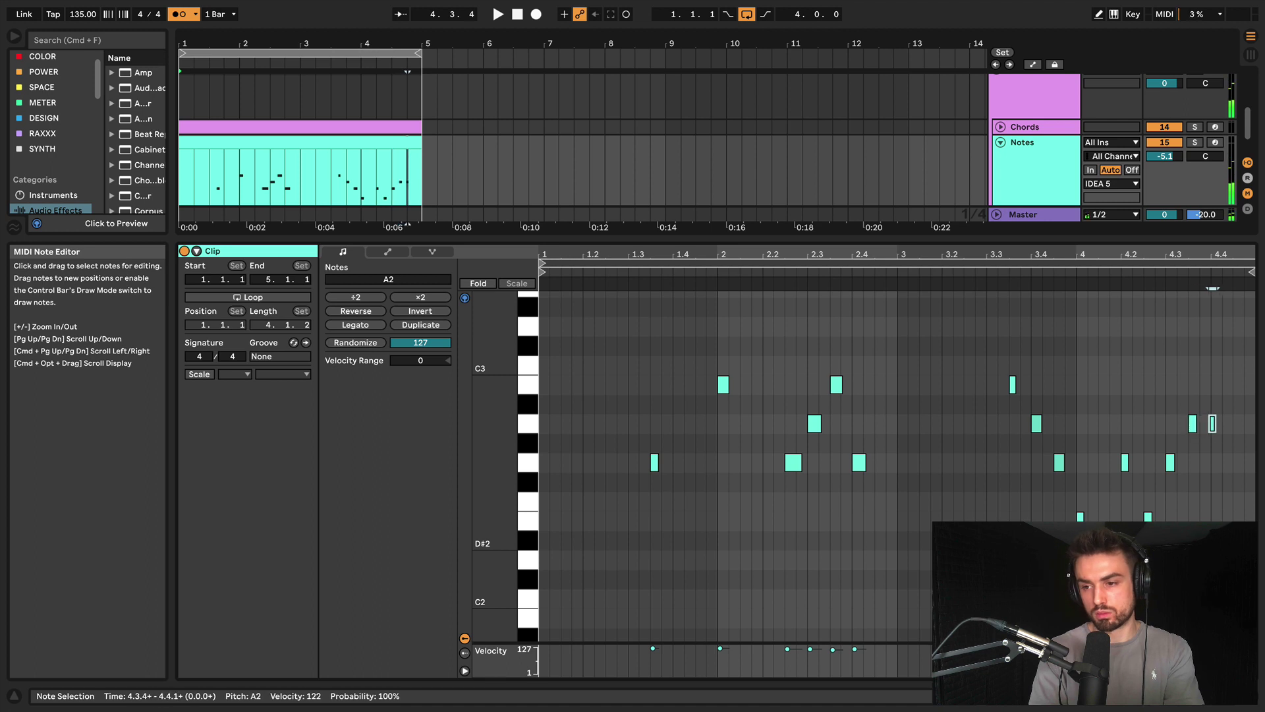
key(super+d)
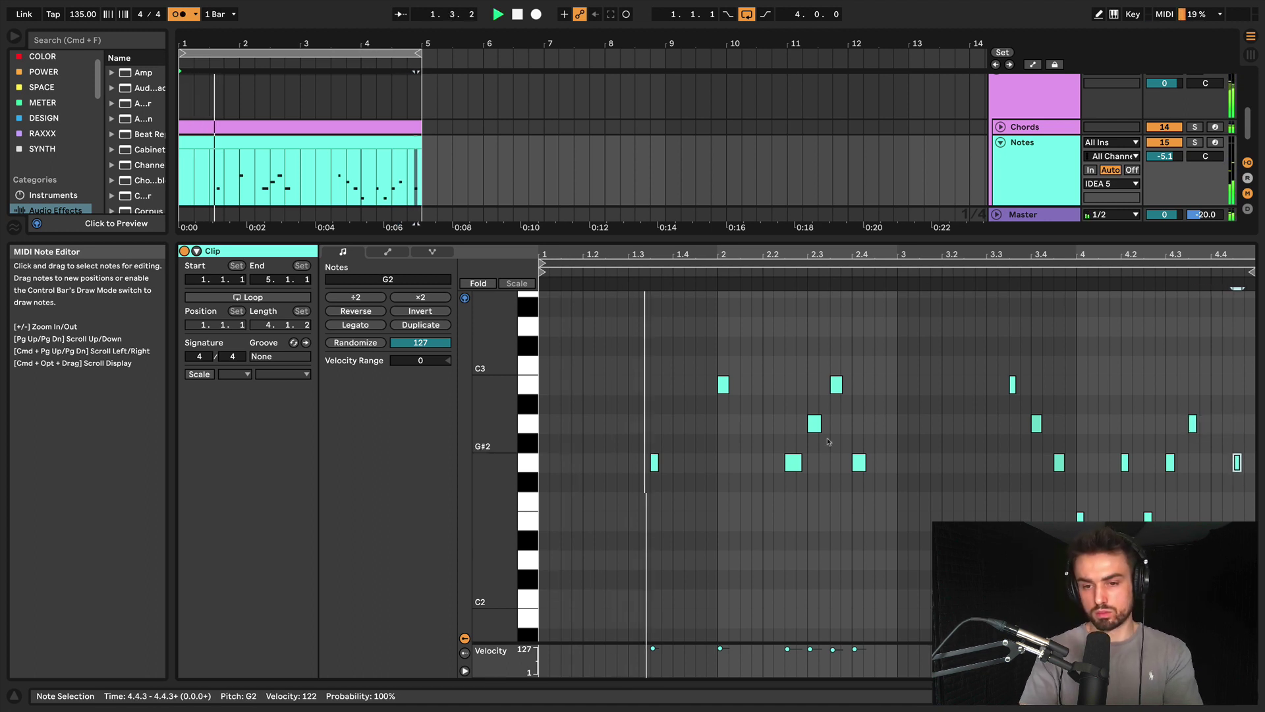
click(967, 431)
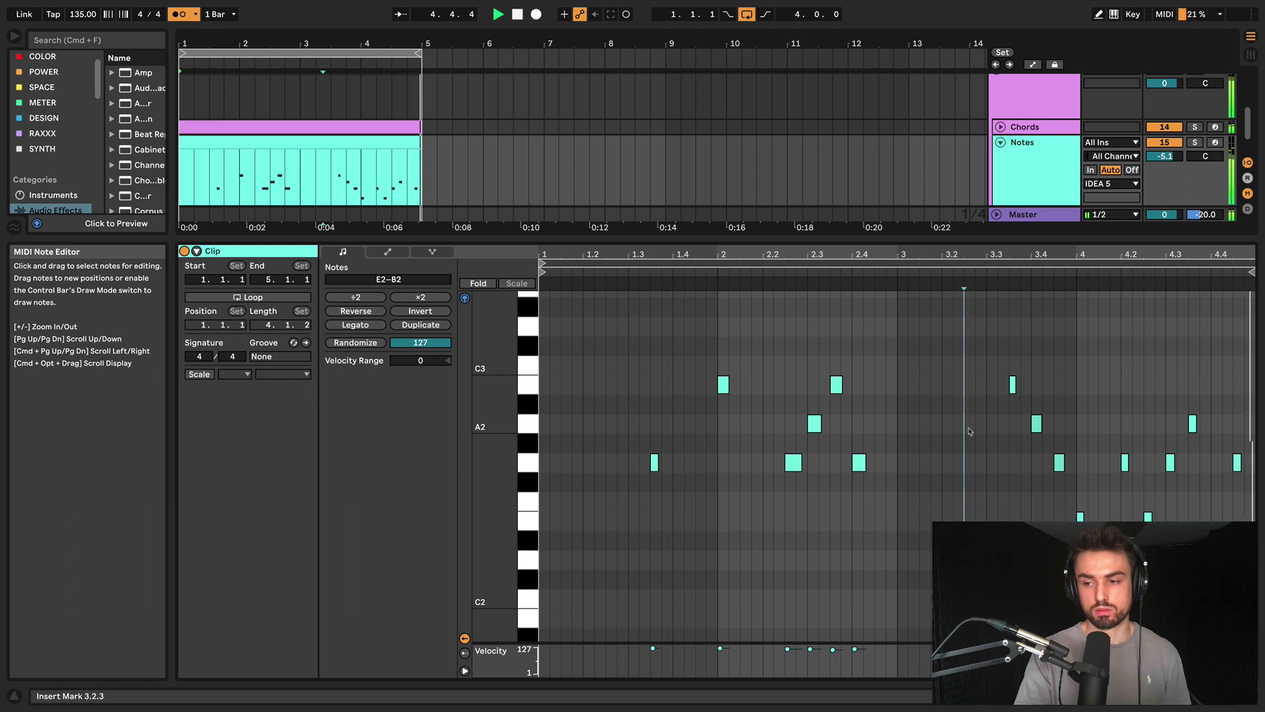
key(space)
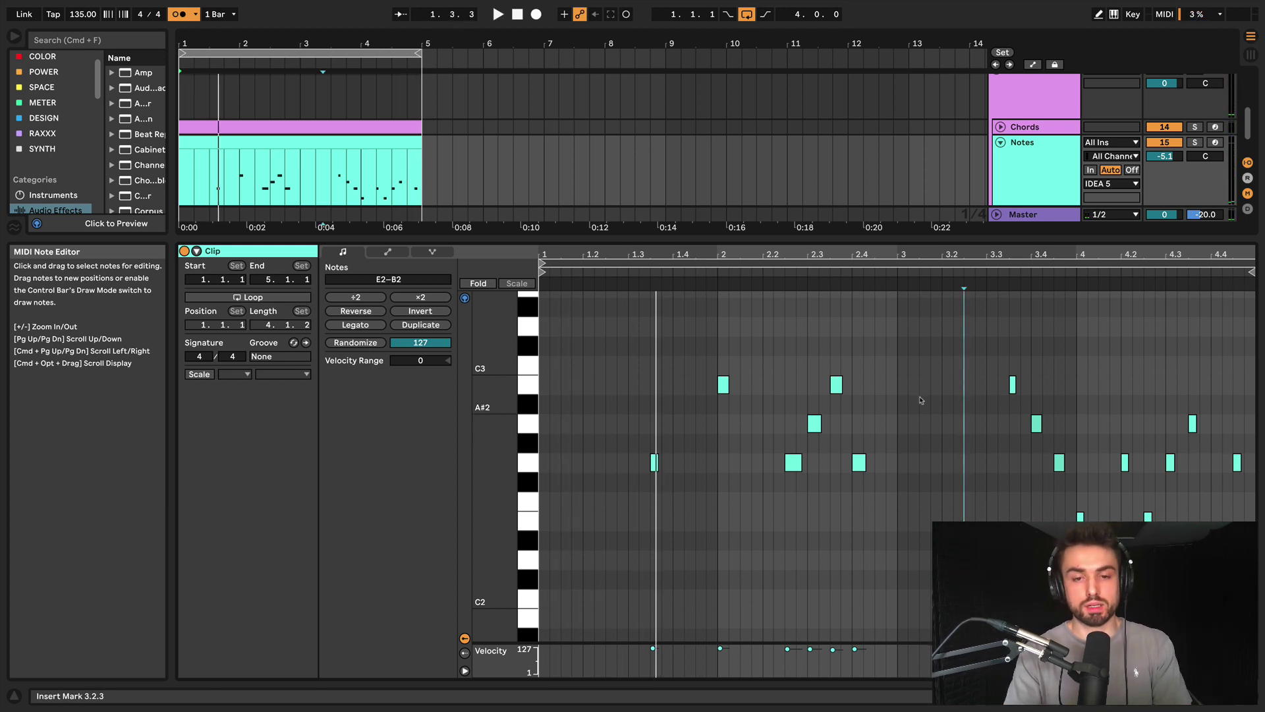
Collapse the IDEA 5 Notes track and fold the IDEA 5 and IDEA 4 groups
click(1000, 143)
scroll(1001, 130, up, 2)
click(996, 105)
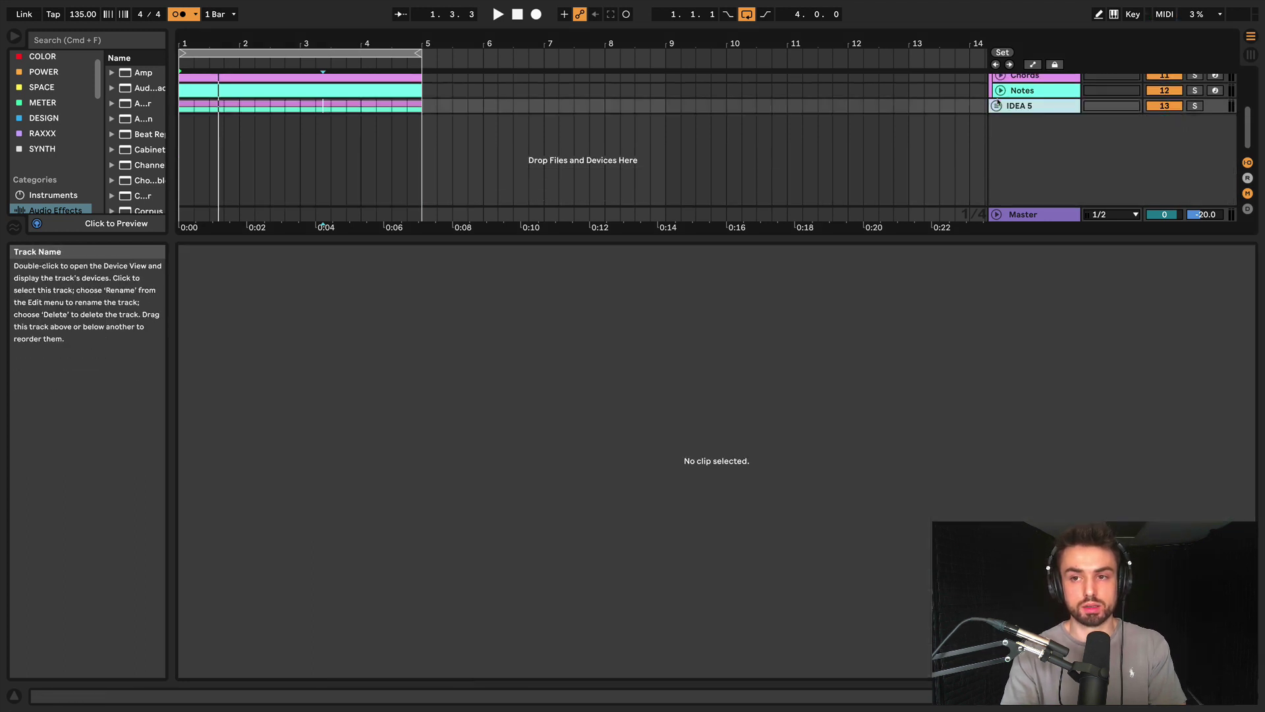
scroll(997, 106, up, 4)
click(997, 99)
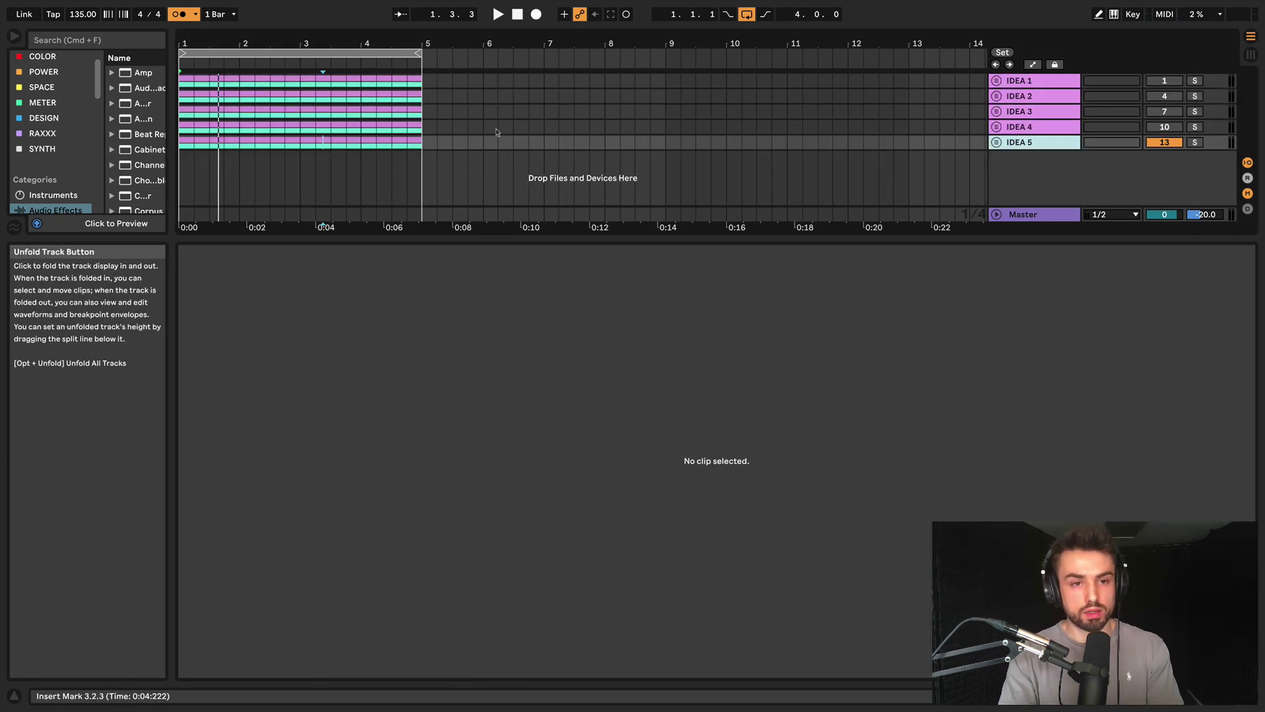
Move the four-bar clips of the IDEA 2 group to start at bar 5
drag(448, 45, 392, 47)
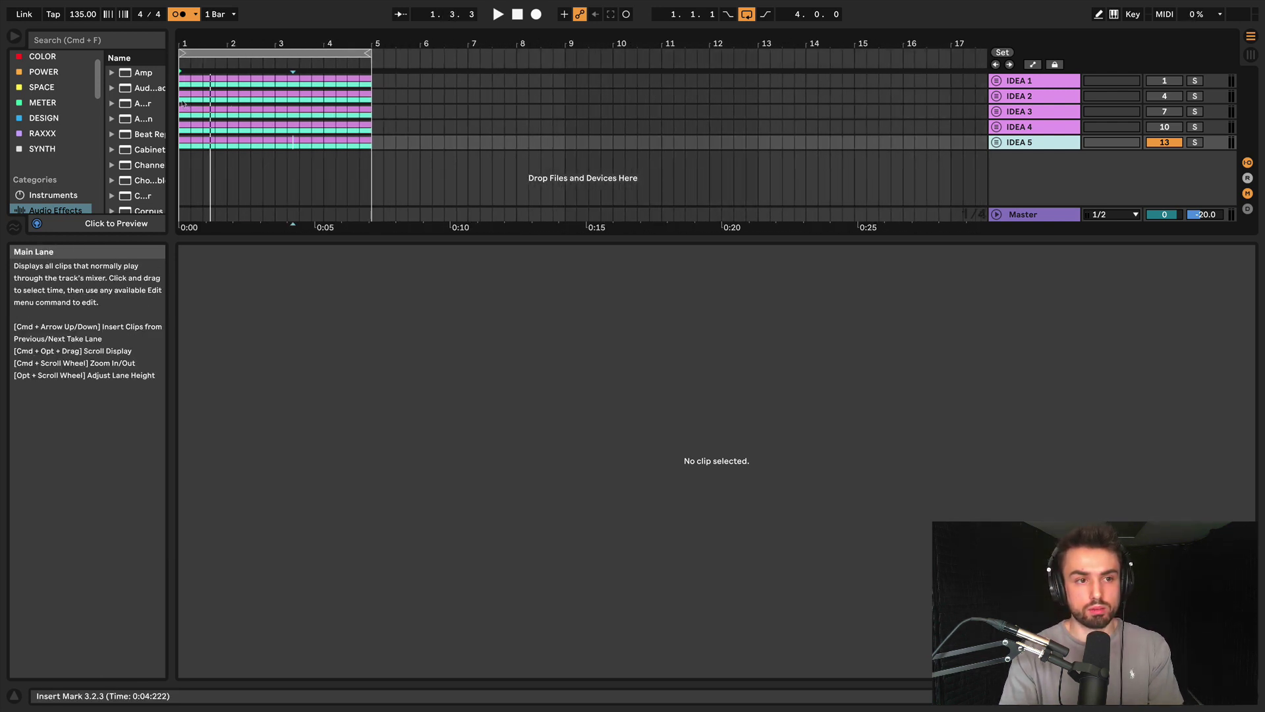
click(254, 101)
shift+click(373, 99)
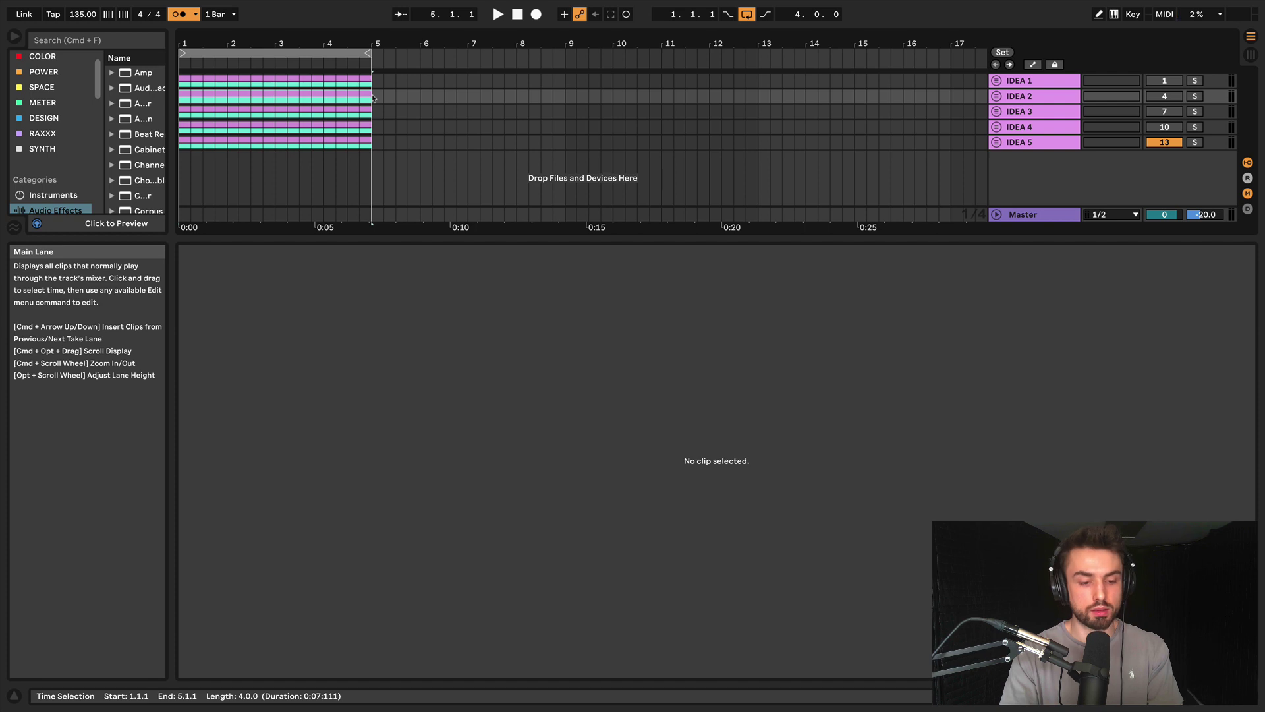
click(373, 97)
key(super+v)
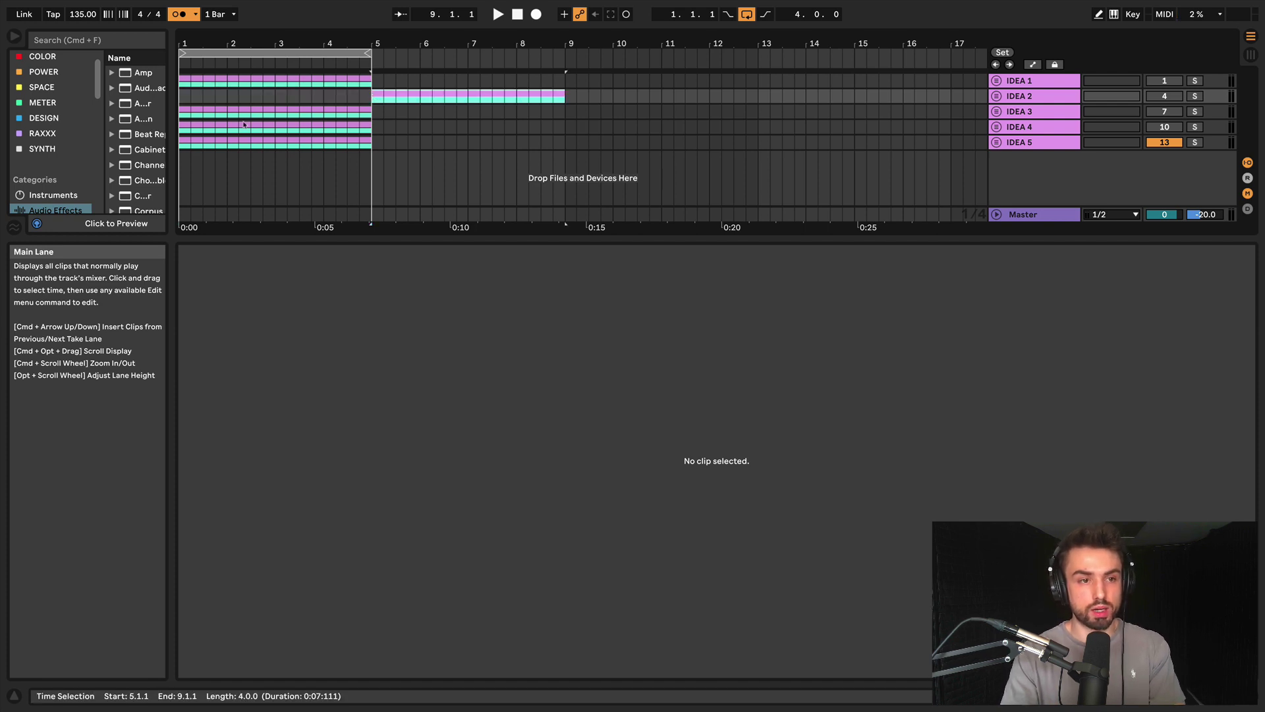
Move the four-bar clips of the IDEA 3 group to start at bar 9
click(184, 113)
shift+click(372, 112)
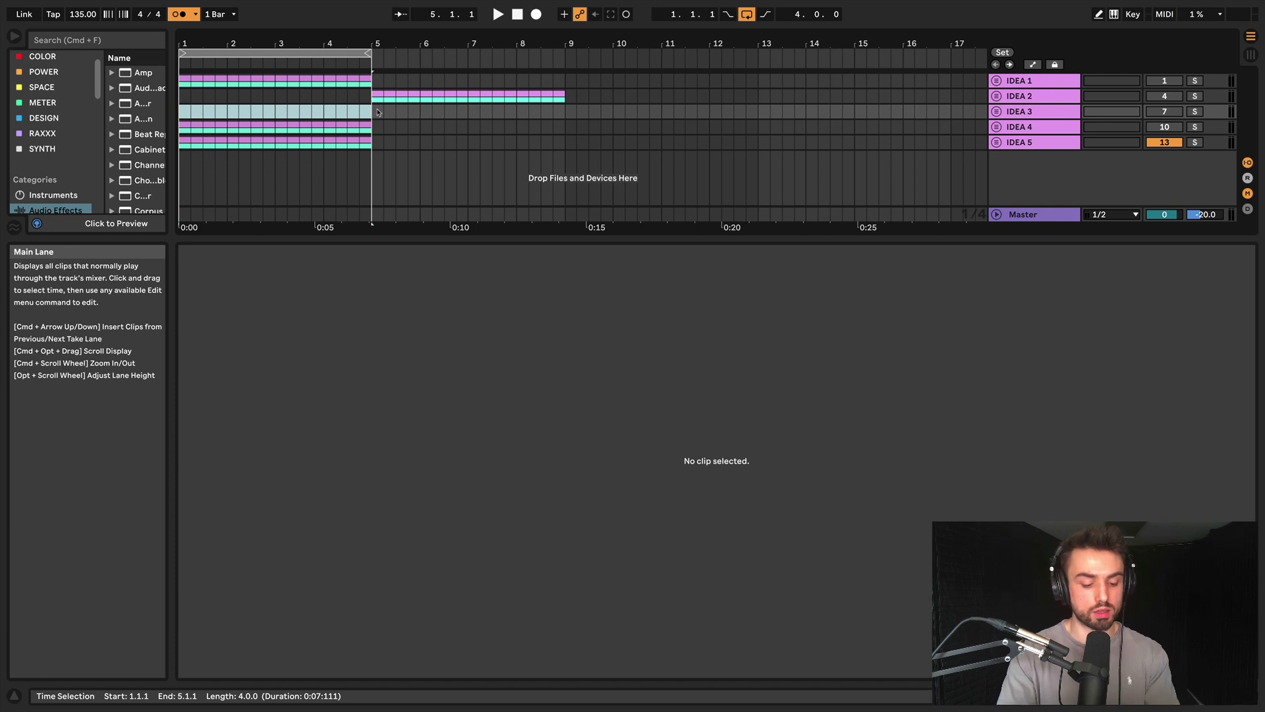
key(super+v)
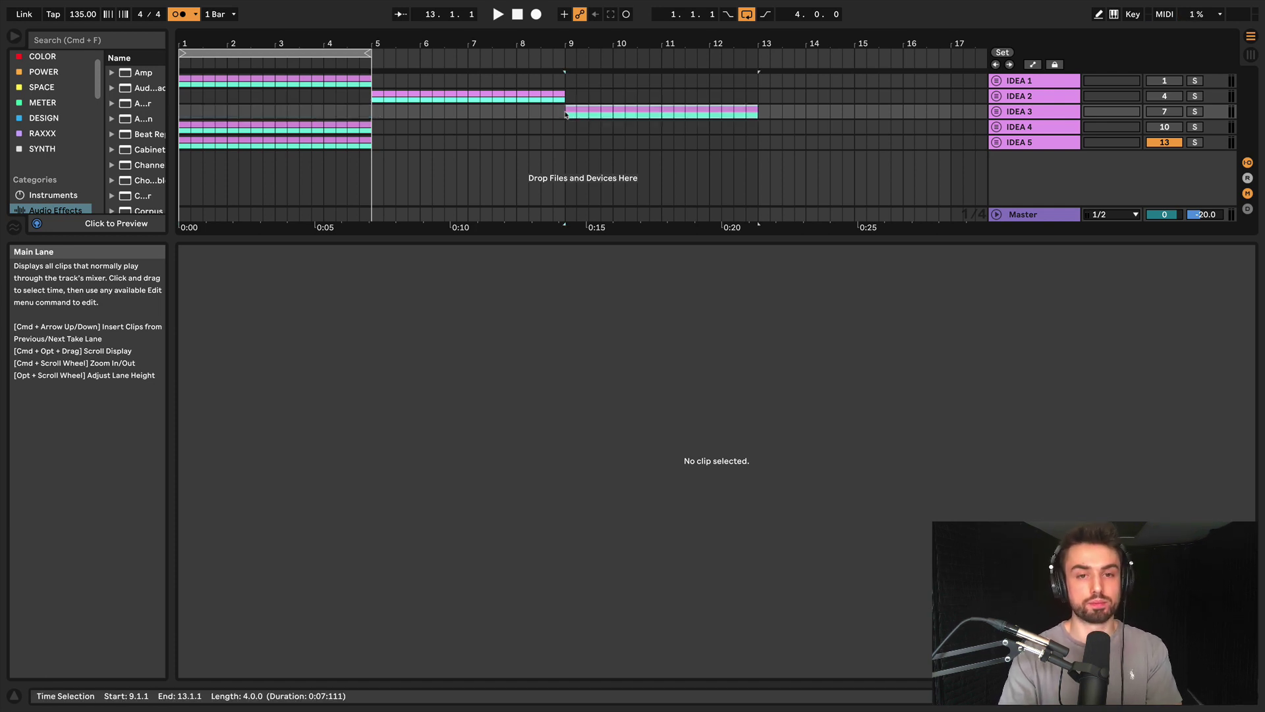
Copy the four-bar clips of the IDEA 4 group to bar 13 and delete the originals in bars 1 to 4
click(180, 133)
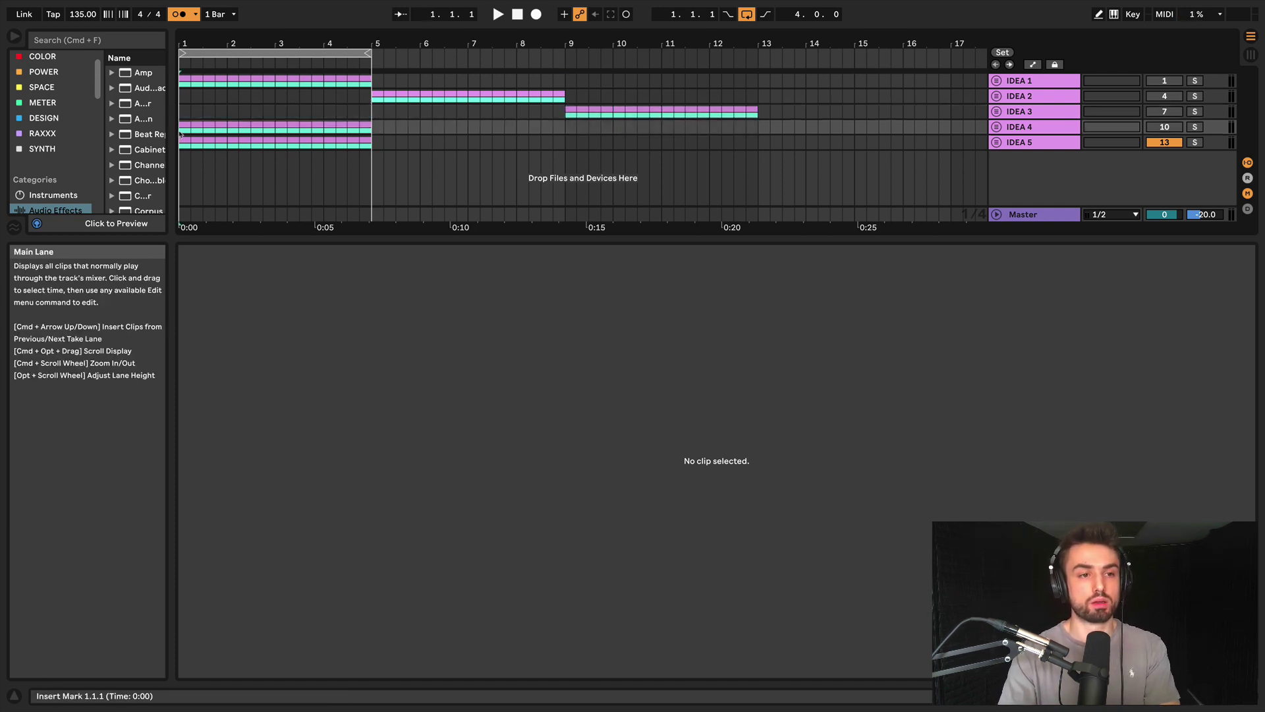
shift+click(372, 127)
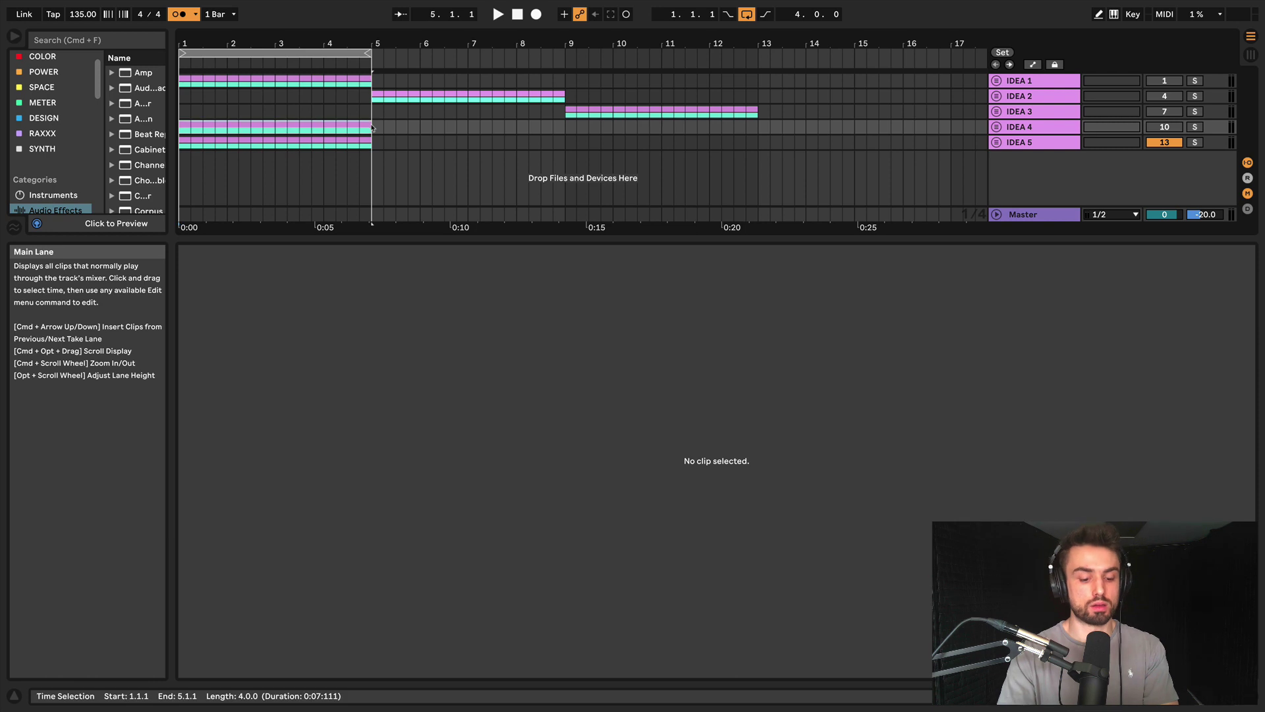
click(757, 129)
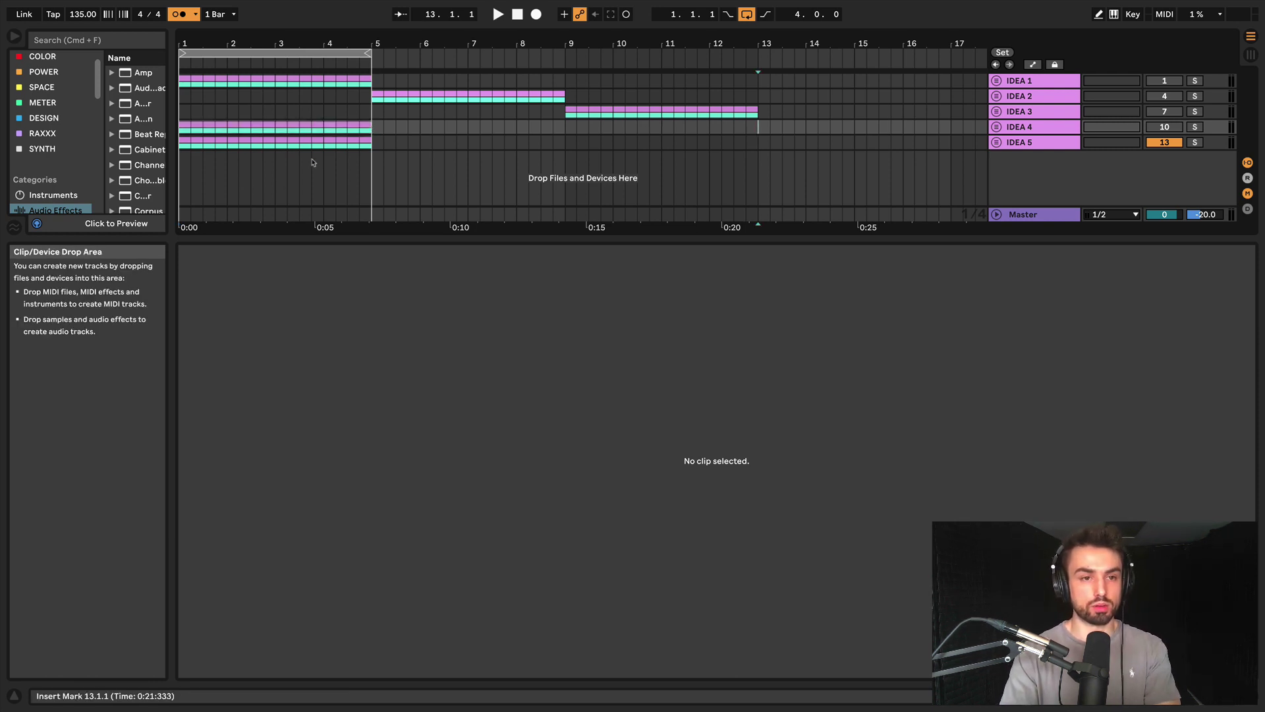
key(super+v)
drag(373, 132, 179, 128)
key(Delete)
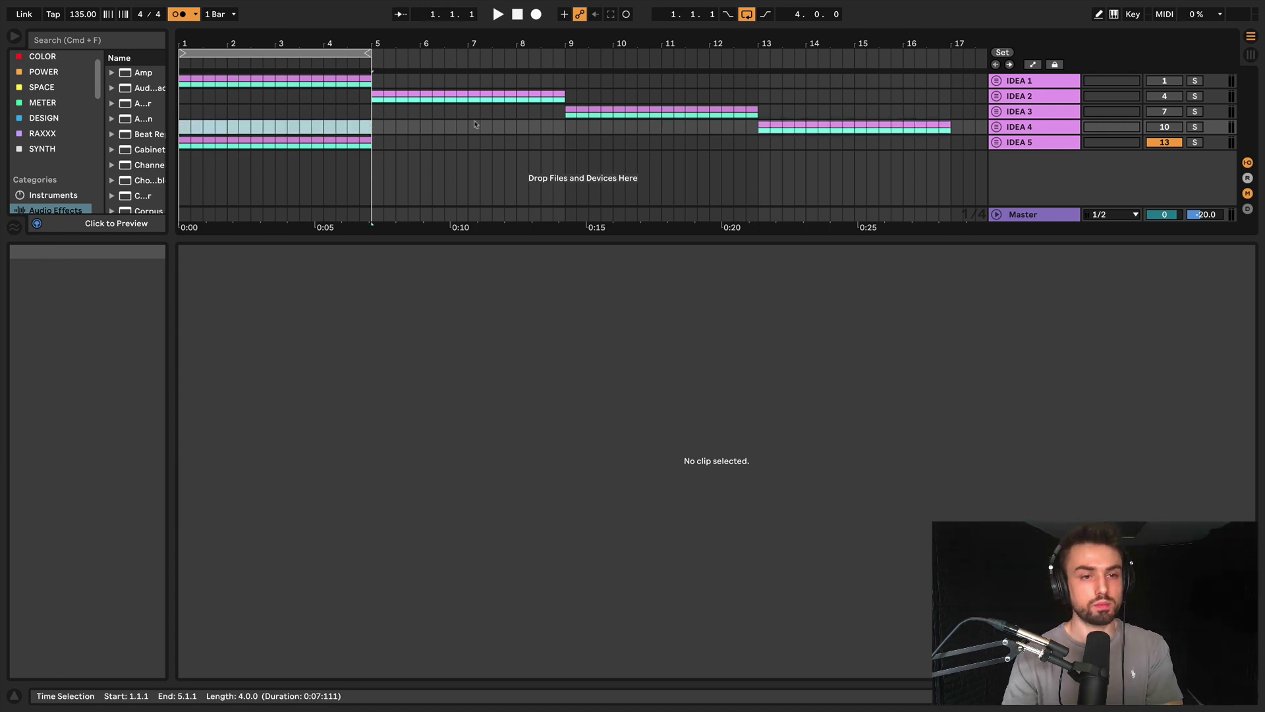
Move the four-bar clips of the IDEA 5 group to start at bar 17
click(373, 141)
shift+click(183, 146)
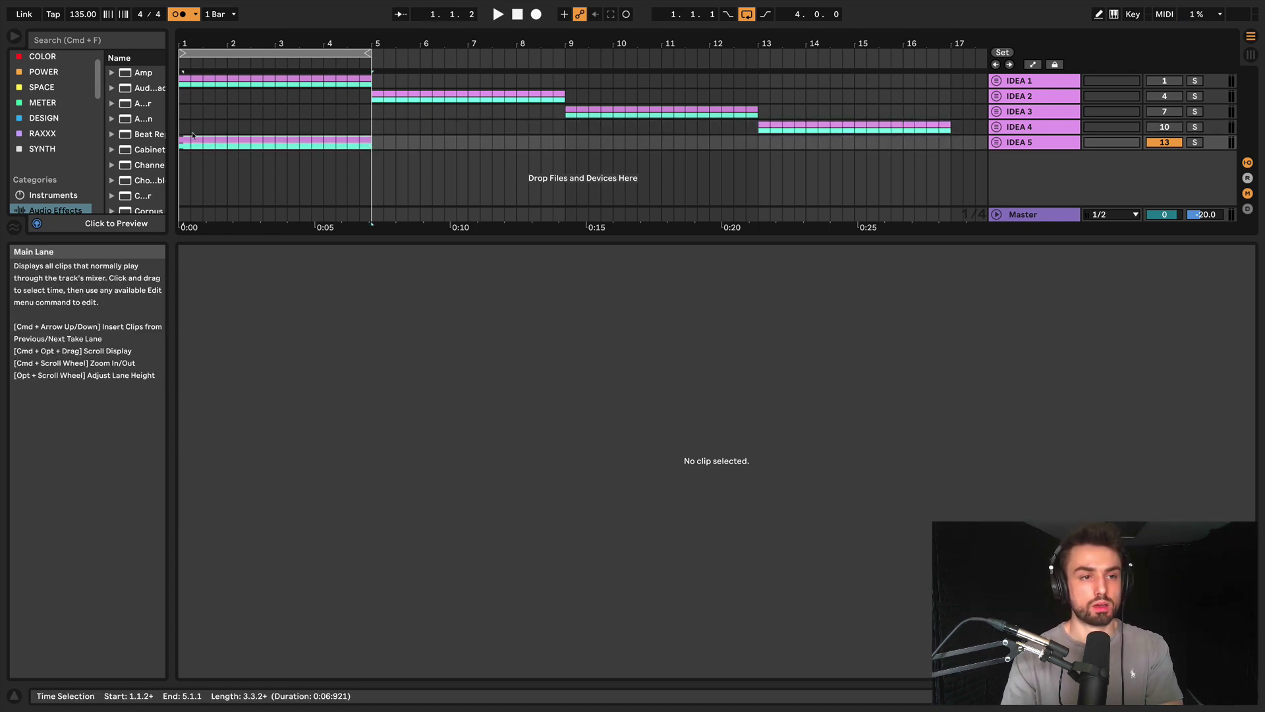
drag(223, 45, 223, 37)
key(shift+Left)
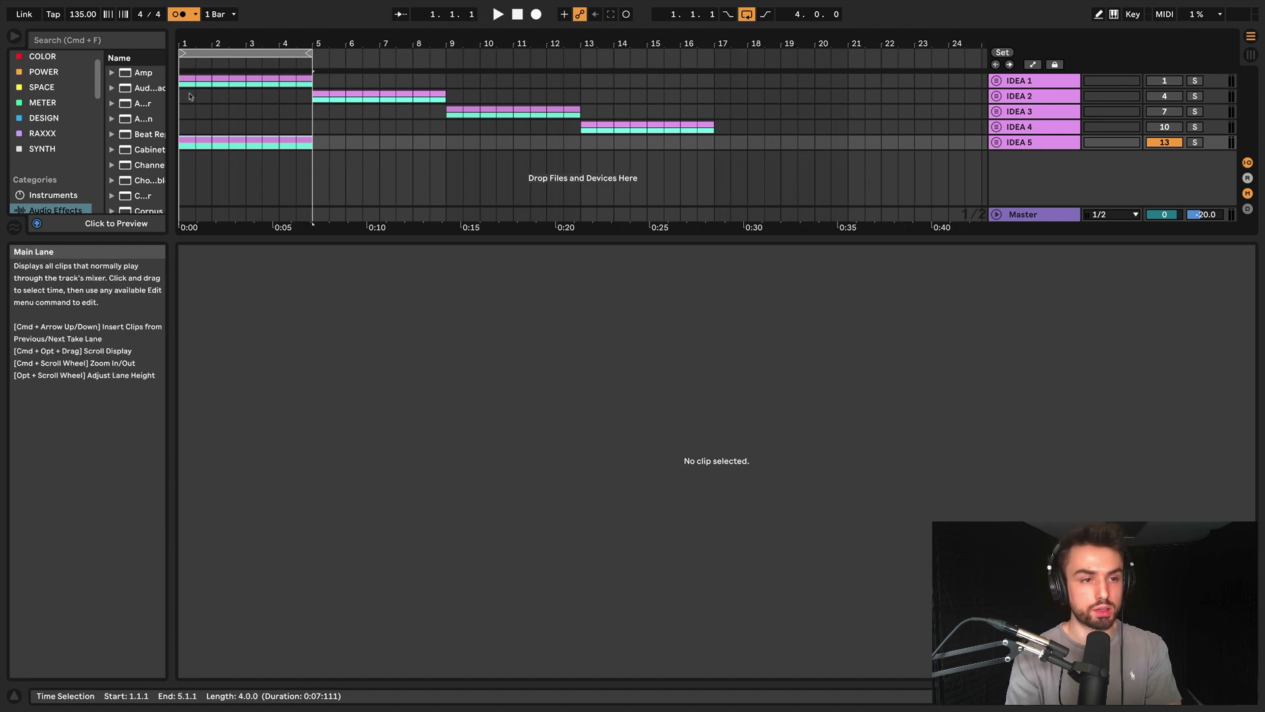
key(Delete)
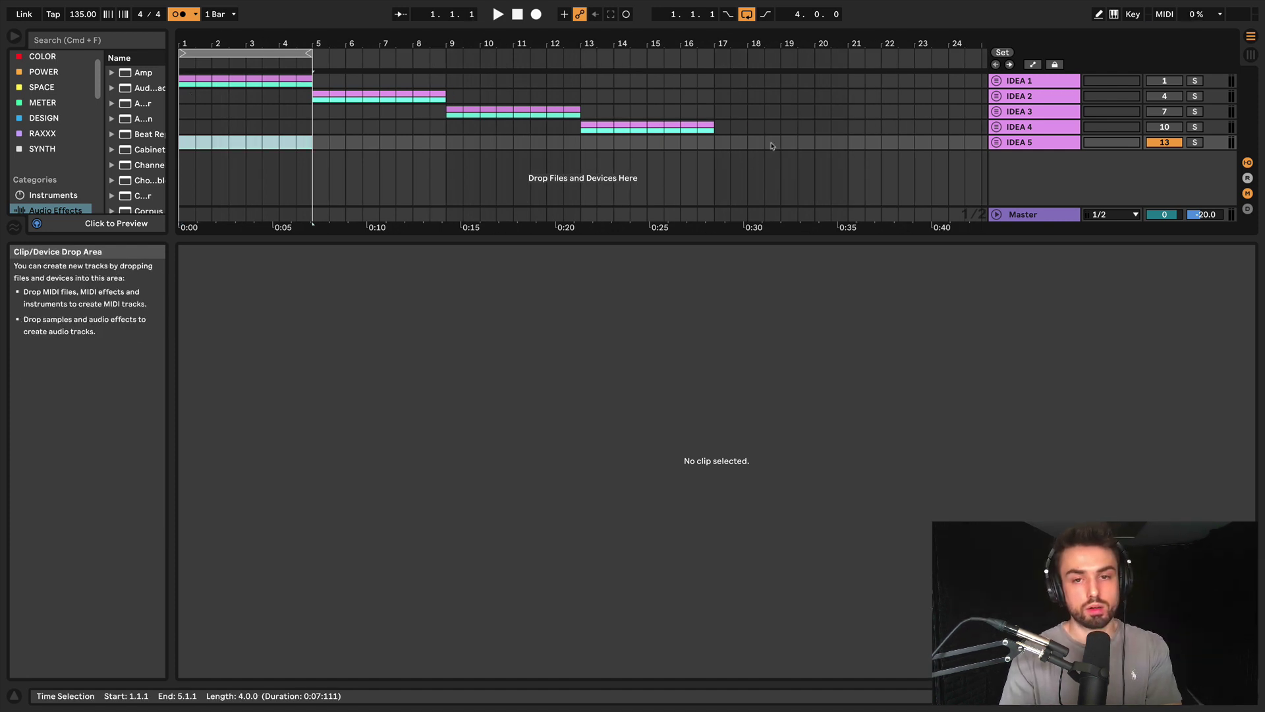
click(714, 145)
key(super+v)
drag(686, 44, 525, 34)
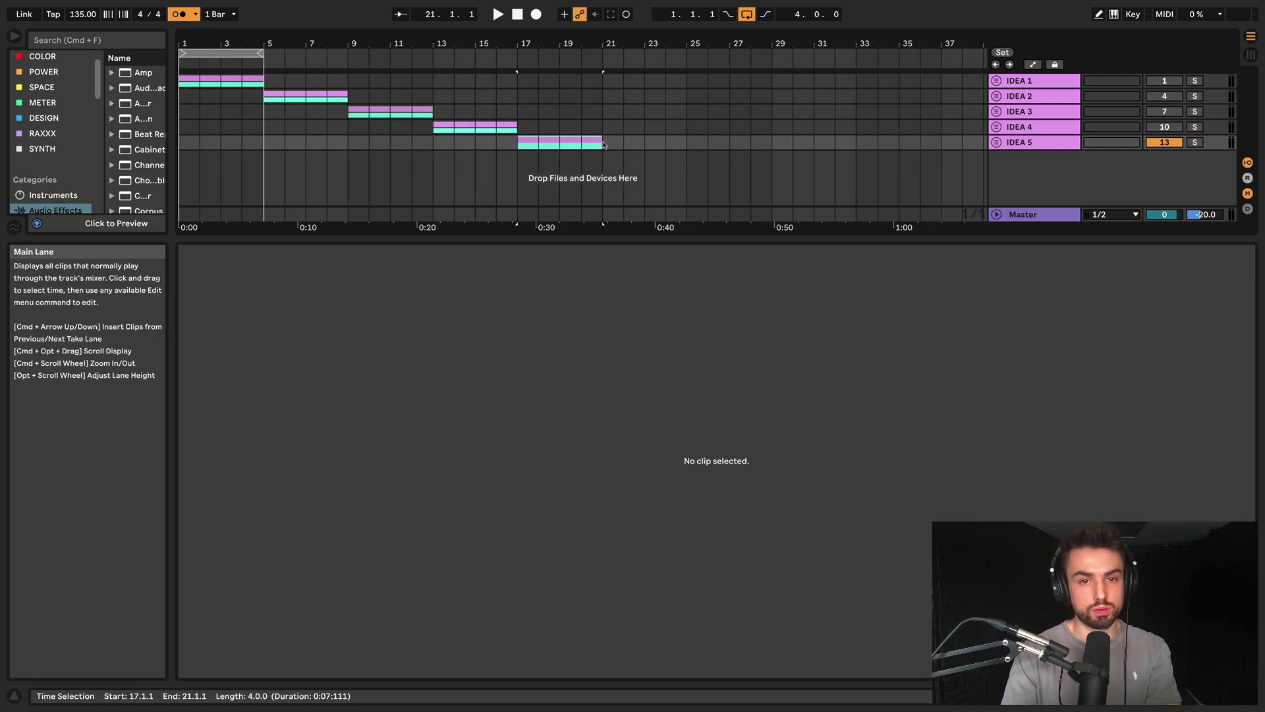
Set the arrangement loop from 1.1.1 to 21.1.1 across all five ideas, and switch the detail area to the device view
drag(605, 145, 189, 143)
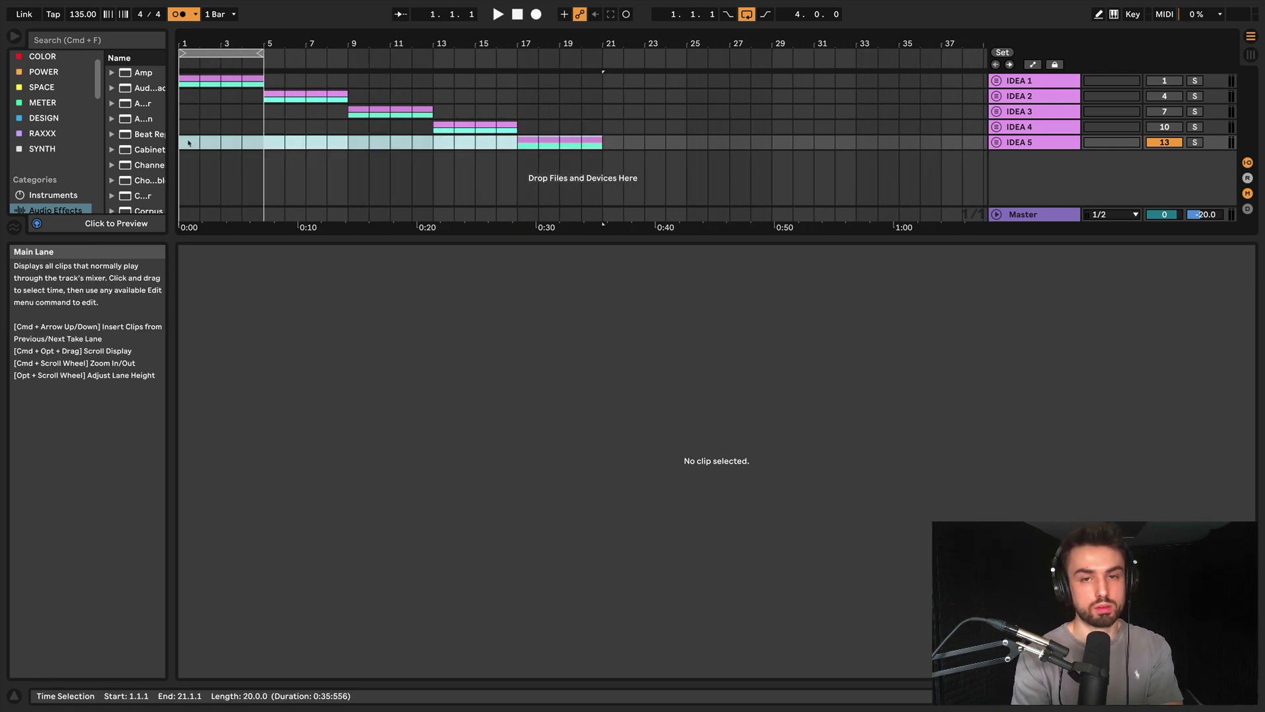
key(super+l)
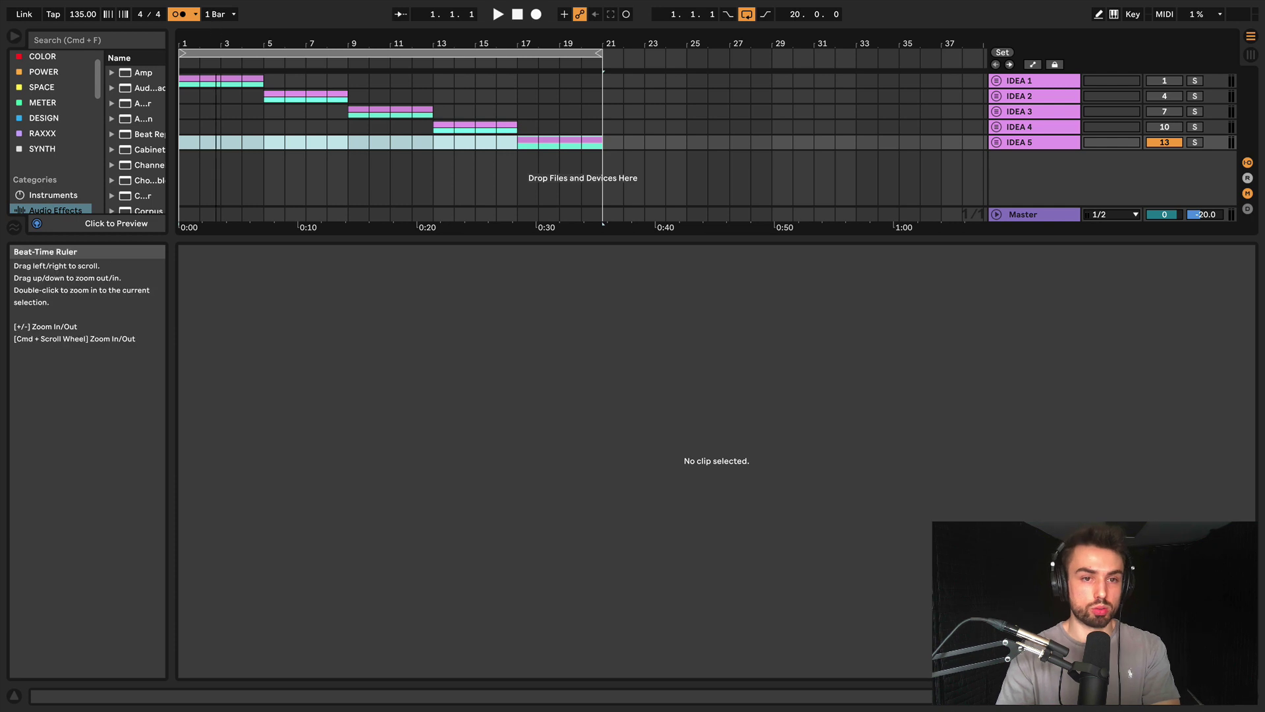
mouse_move(209, 40)
mouse_down()
mouse_move(210, 54)
mouse_move(210, 34)
mouse_up()
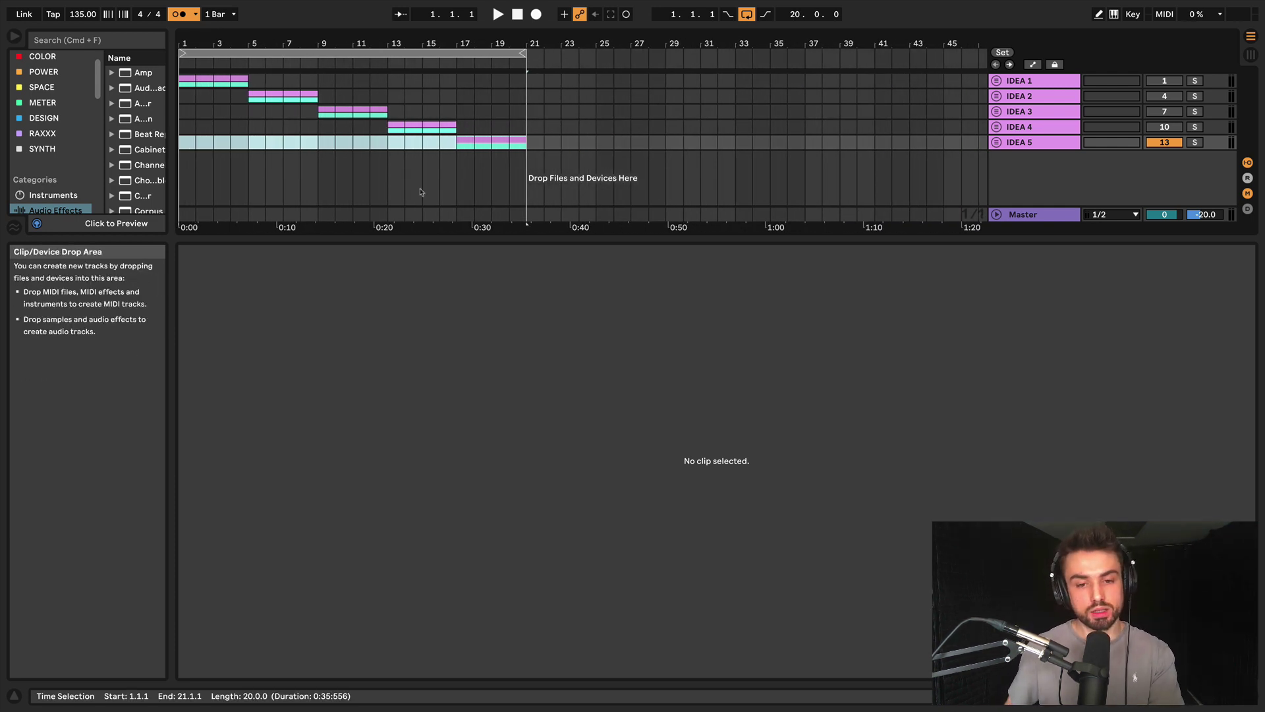
key(shift+Tab)
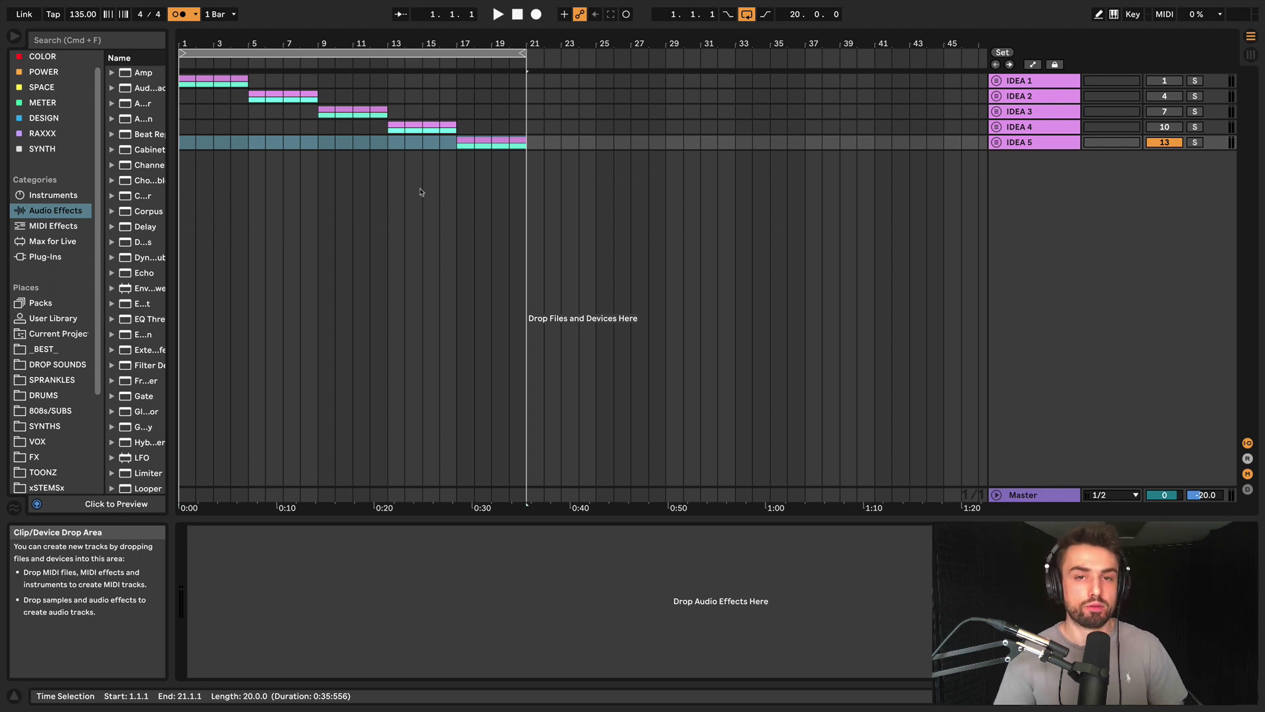